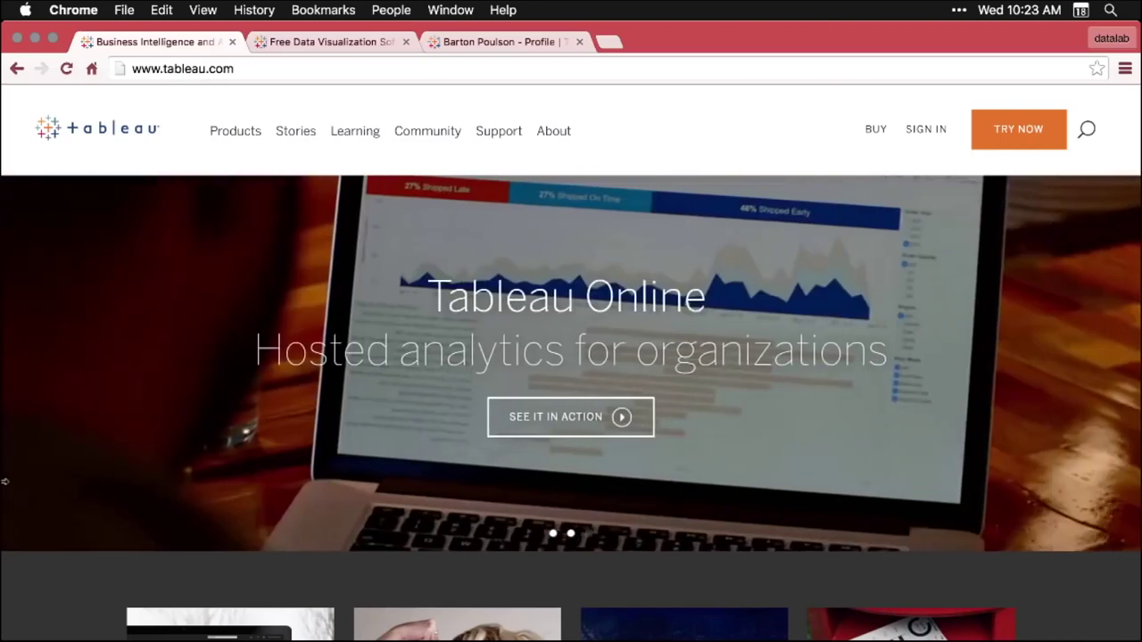
Open the Tableau Public product page from the Tableau website and look over its content
mouse_move(242, 133)
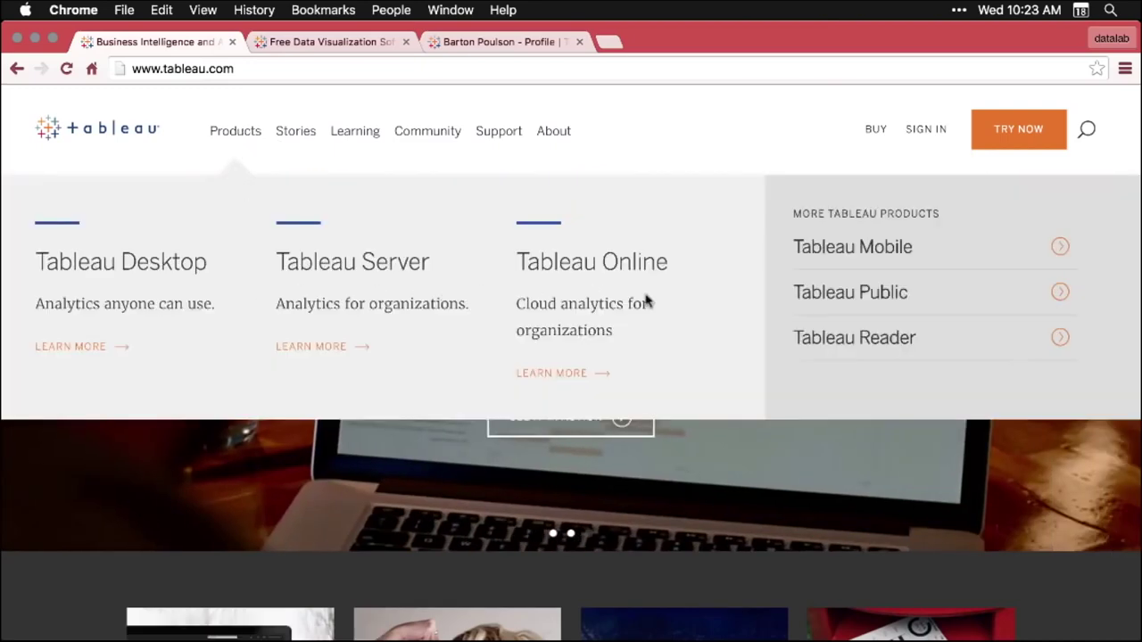
left_click(899, 297)
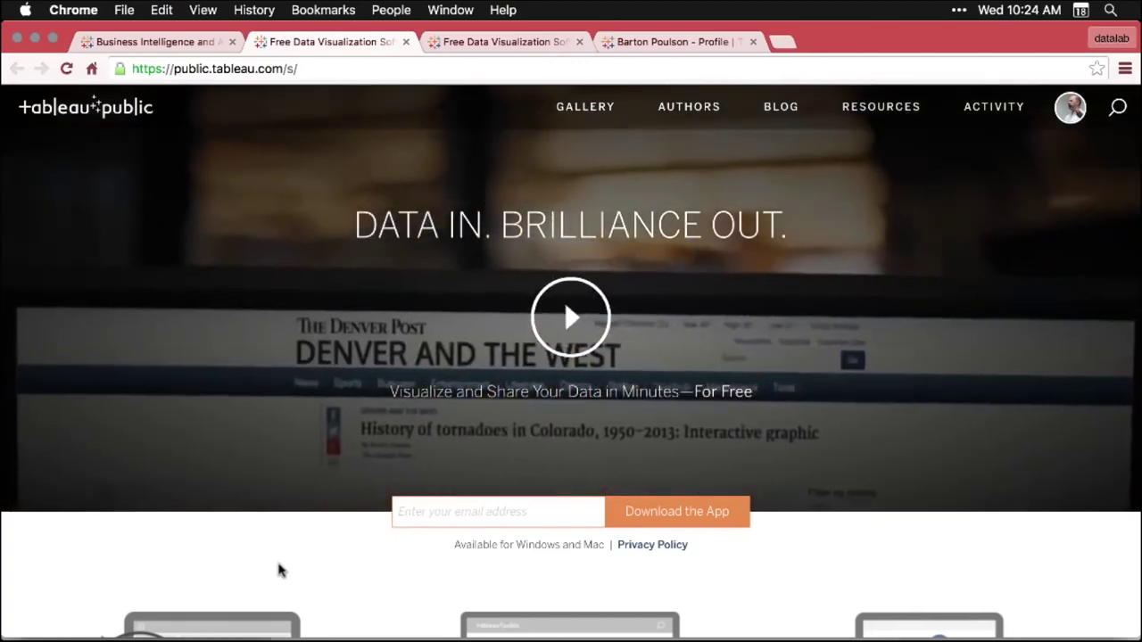
scroll(278, 571, "down", 5)
scroll(278, 571, "down", 2)
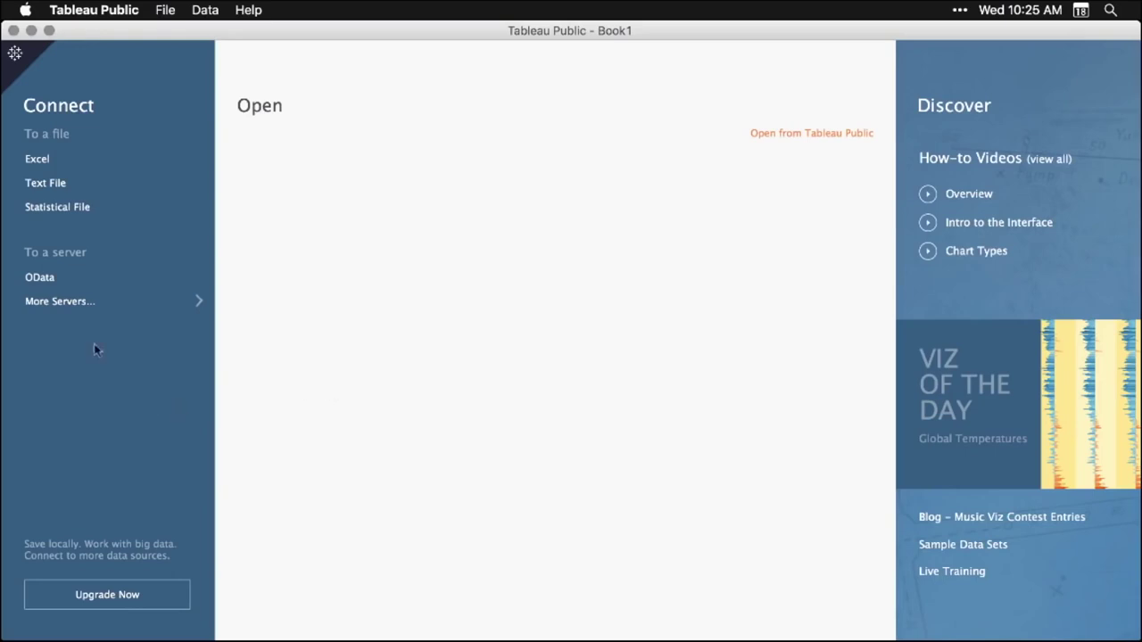
Switch to the Tableau Public desktop app and connect to the Excel workbook DS03_2_2_TableauPublic.xlsx on the Desktop
left_click(37, 158)
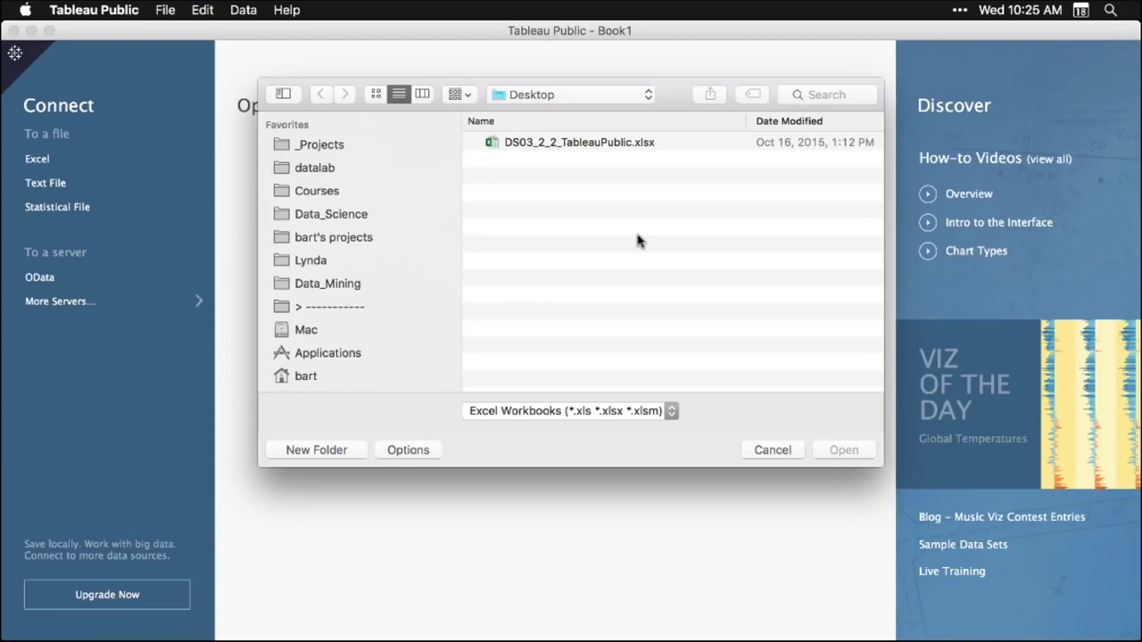
left_click(604, 147)
left_click(844, 452)
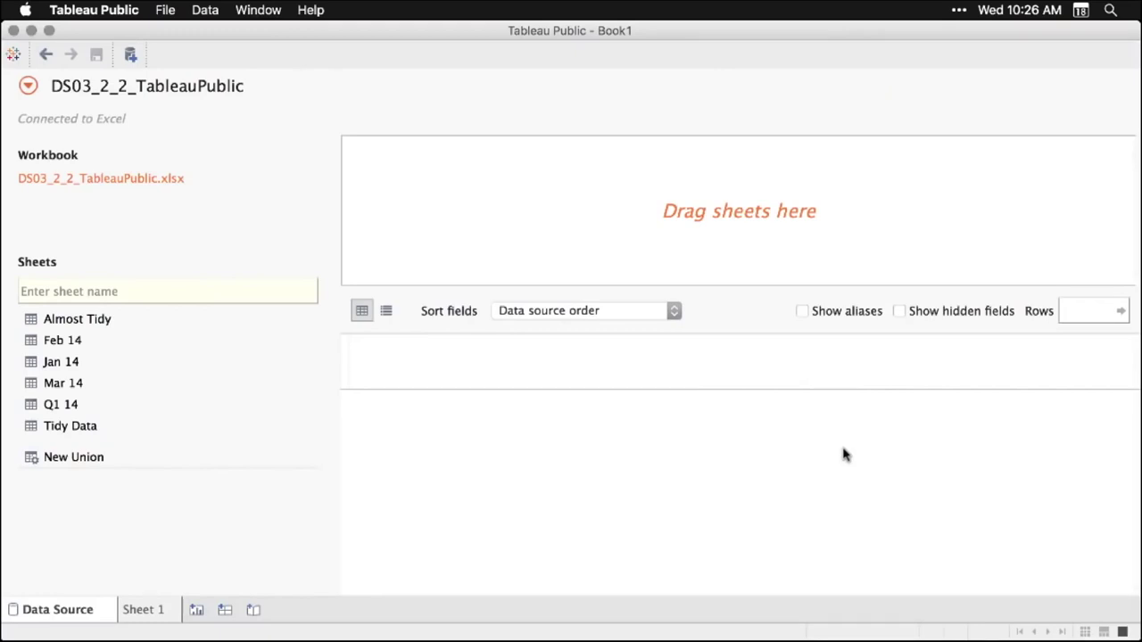
Add the Tidy Data sheet to the data source and look over its rows and the options for the Sales column
left_click(73, 434)
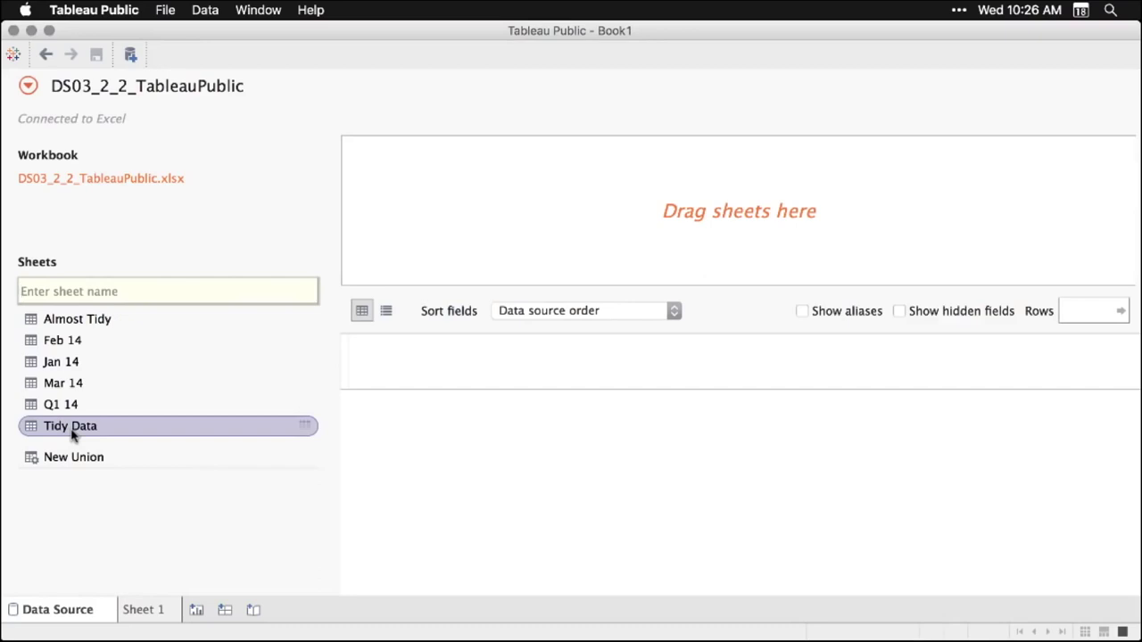
left_click_drag(74, 434, 553, 217)
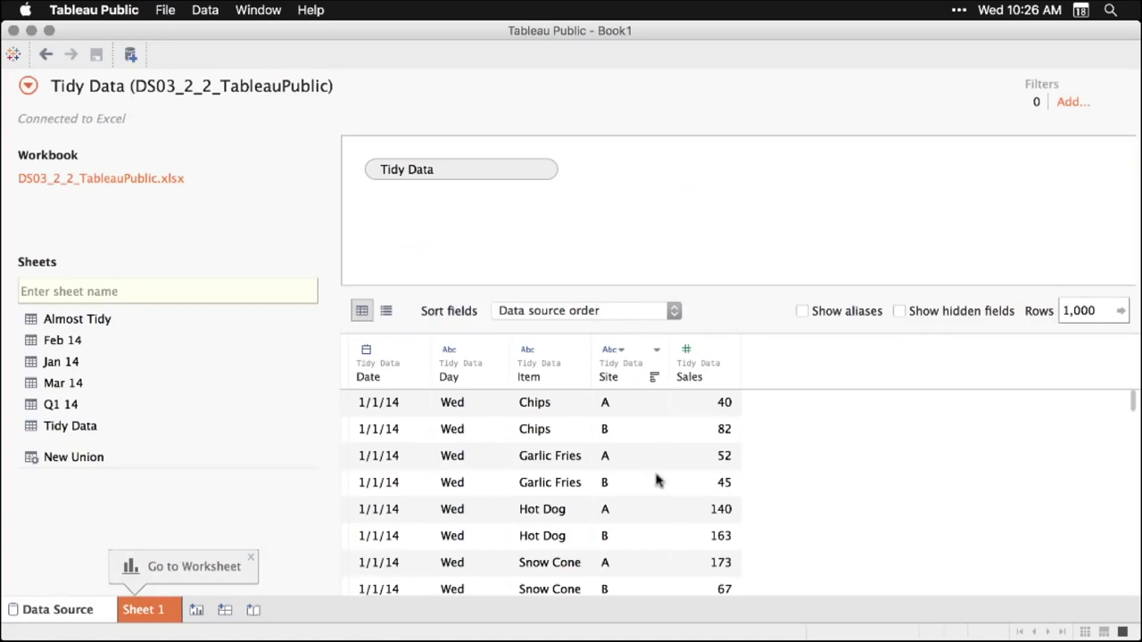
scroll(656, 482, "down", 5)
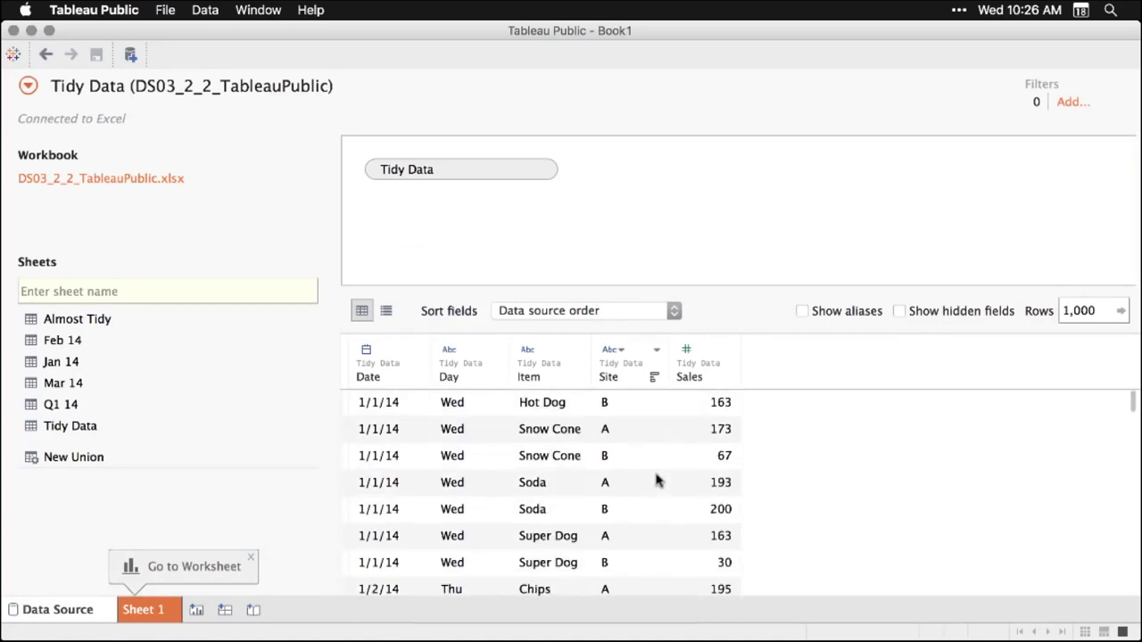
scroll(656, 482, "up", 5)
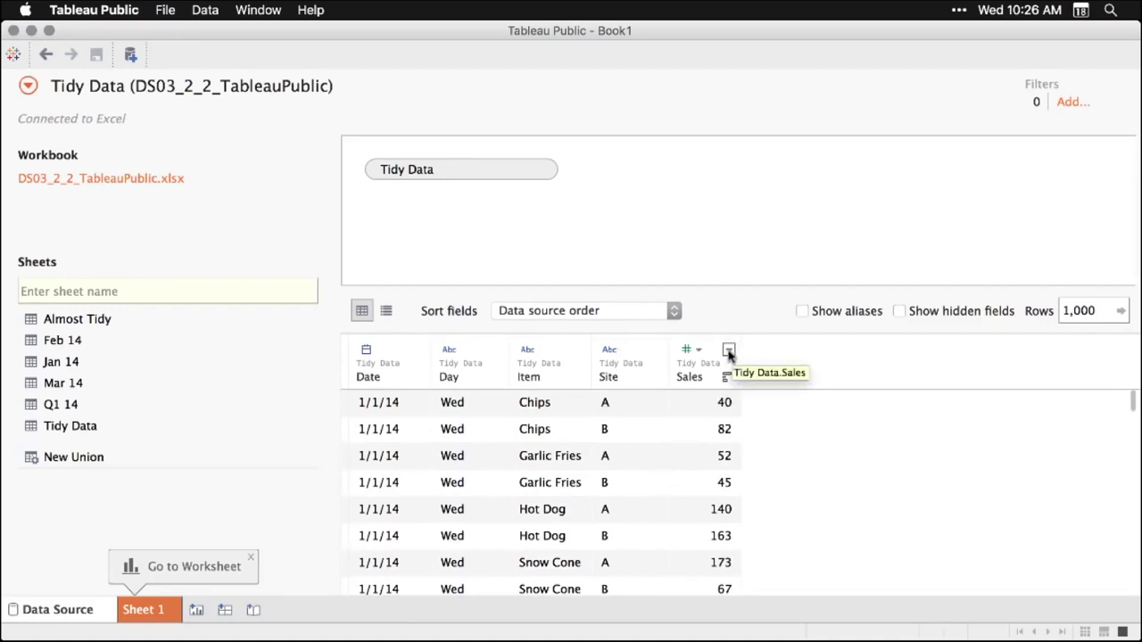
left_click(729, 350)
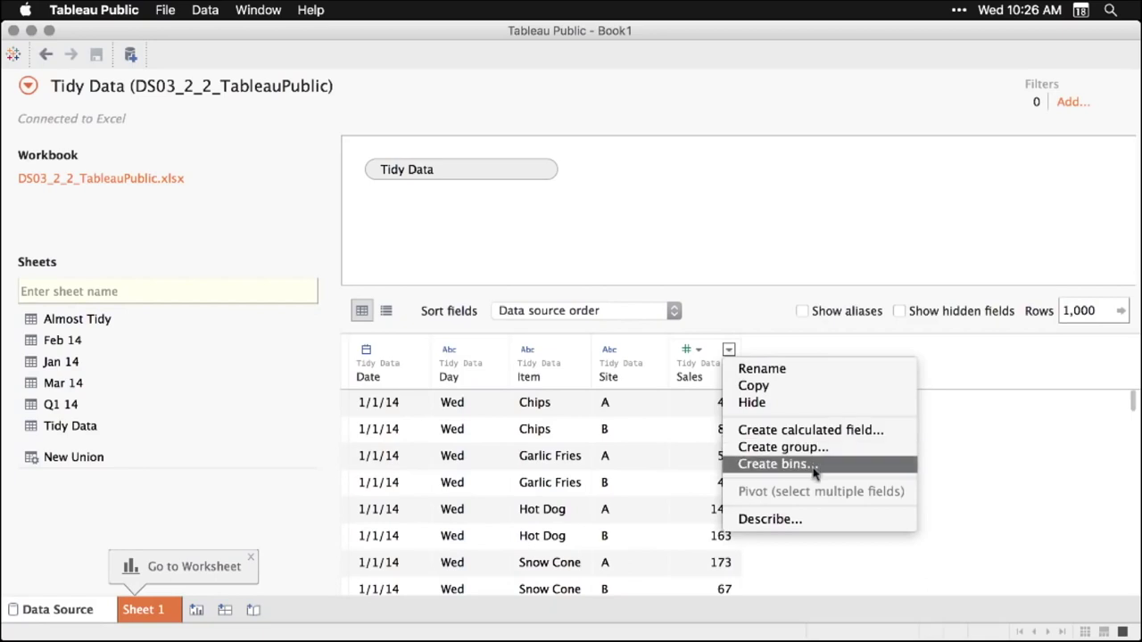
left_click(987, 367)
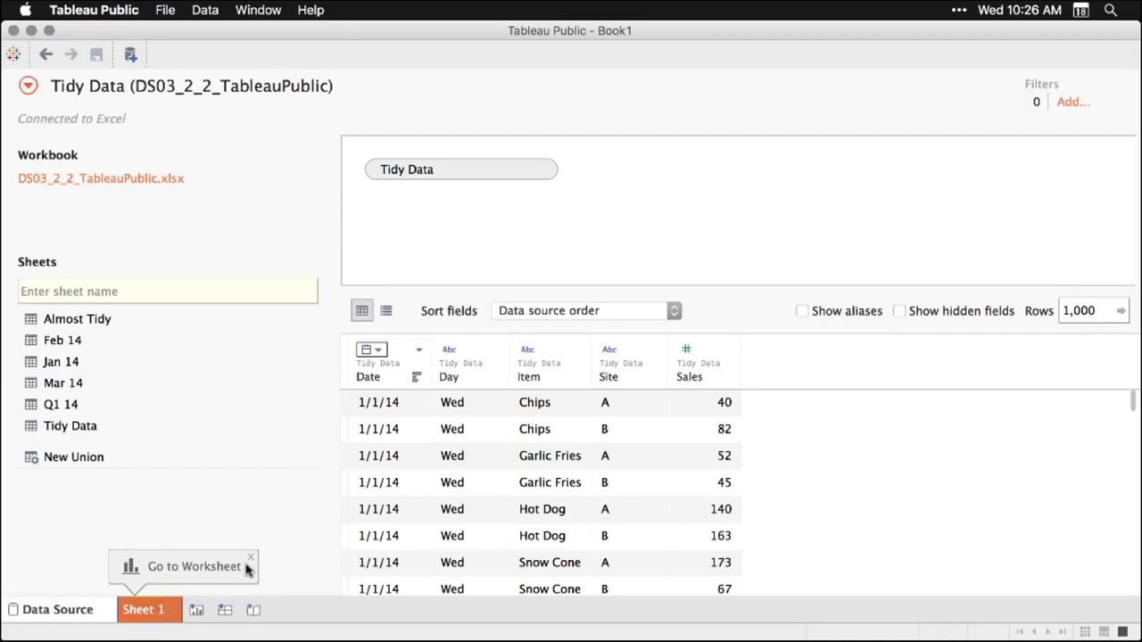
Open the Sheet 1 worksheet and place the Sales measure in the body of the empty table
left_click(161, 612)
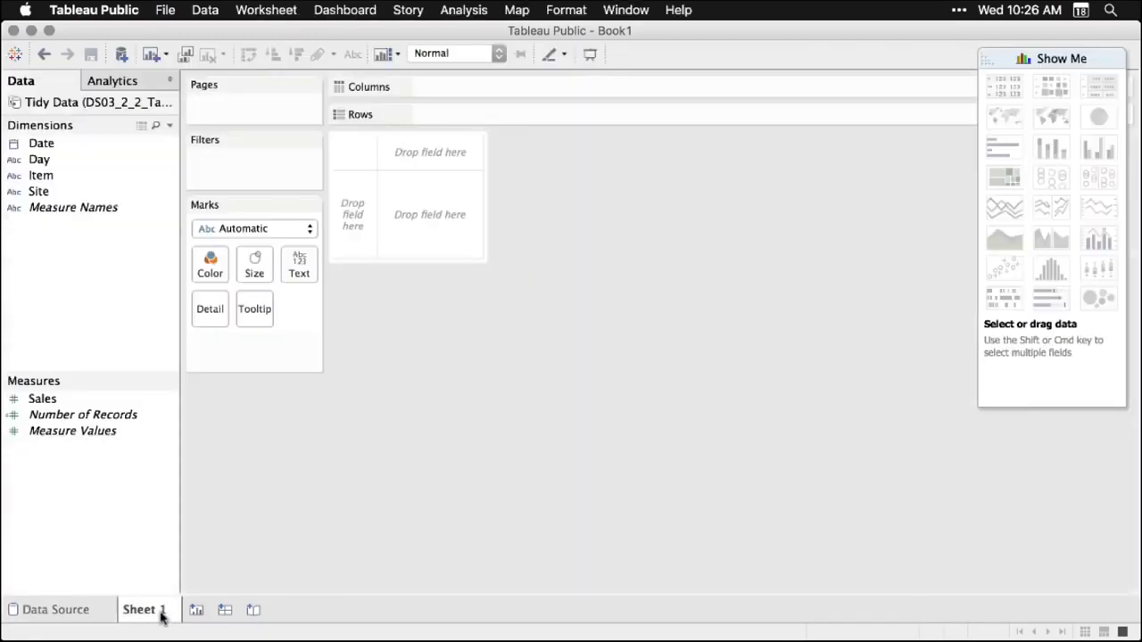
mouse_move(162, 615)
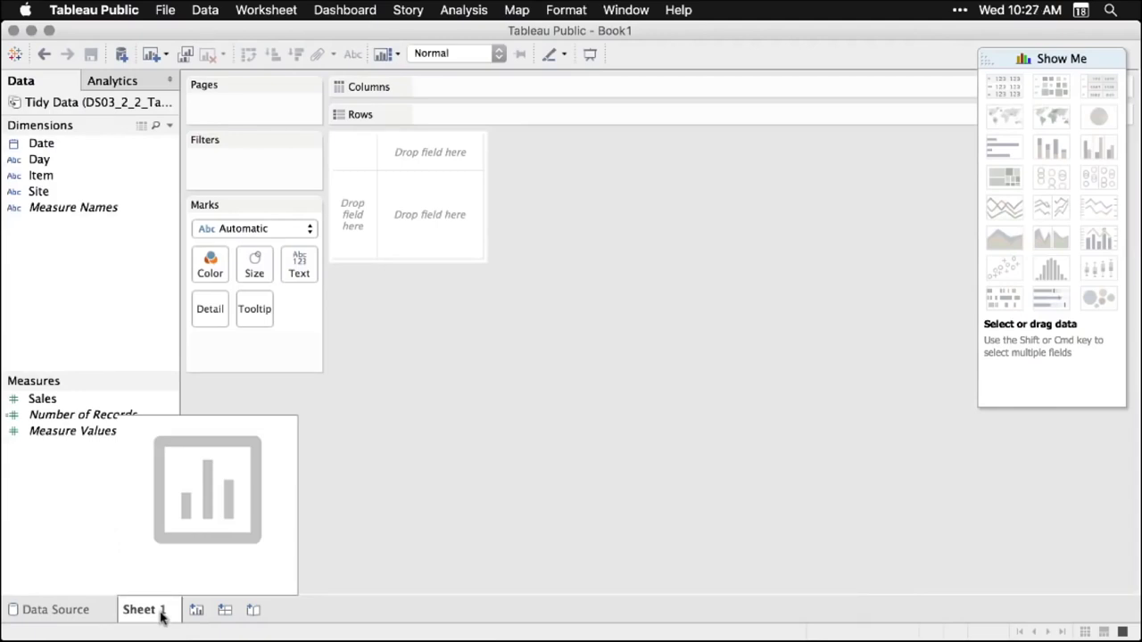
key("super+alt+2")
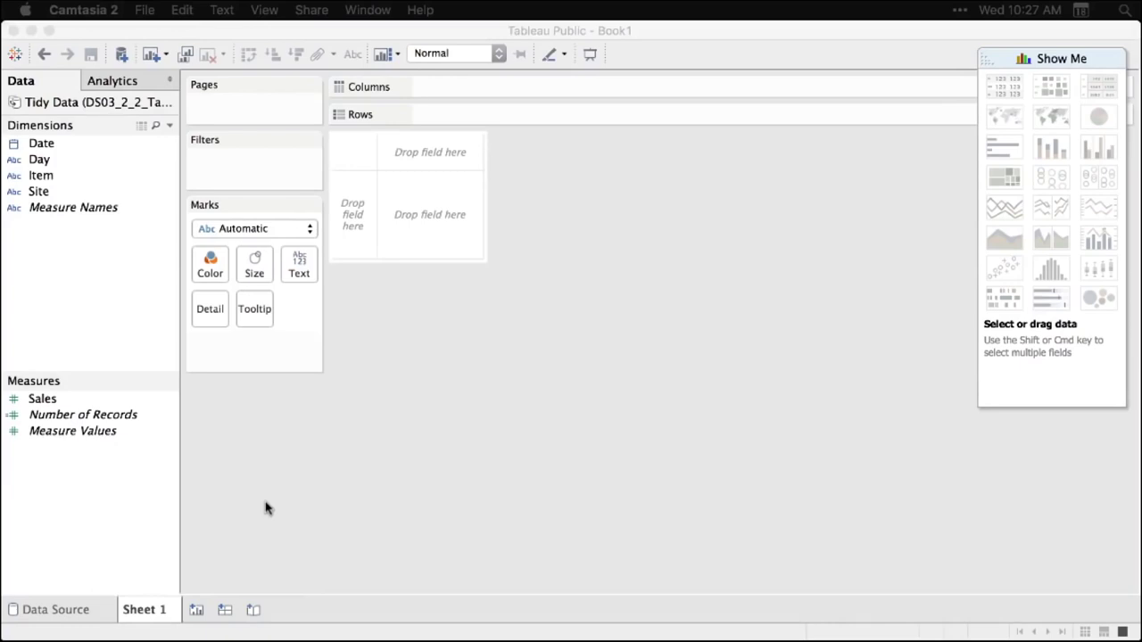
left_click(42, 400)
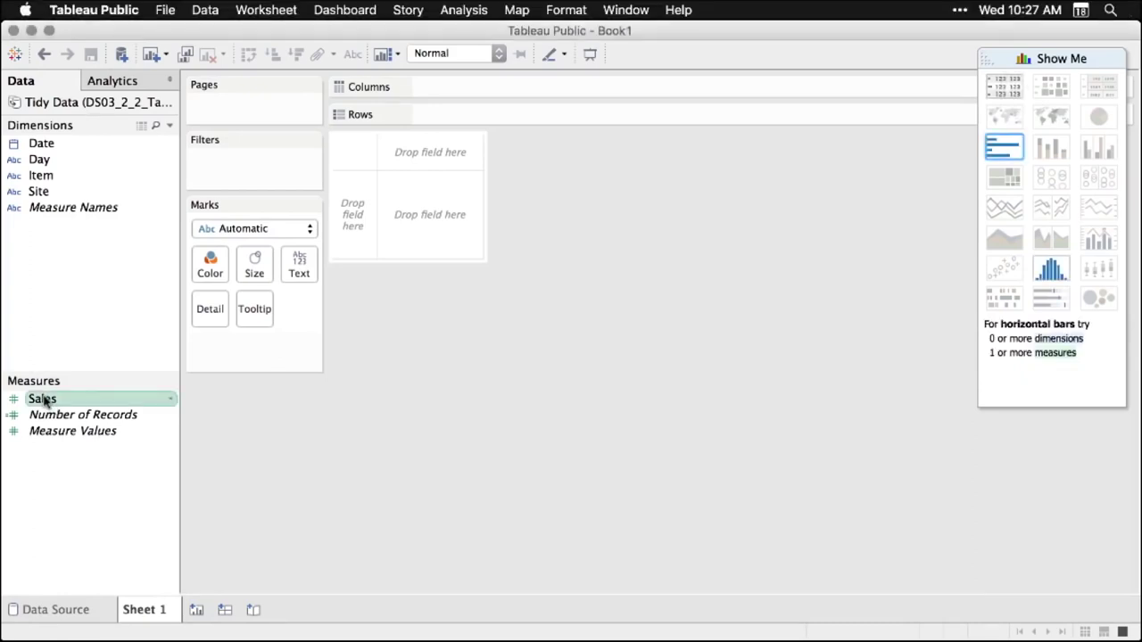
left_click_drag(42, 401, 429, 215)
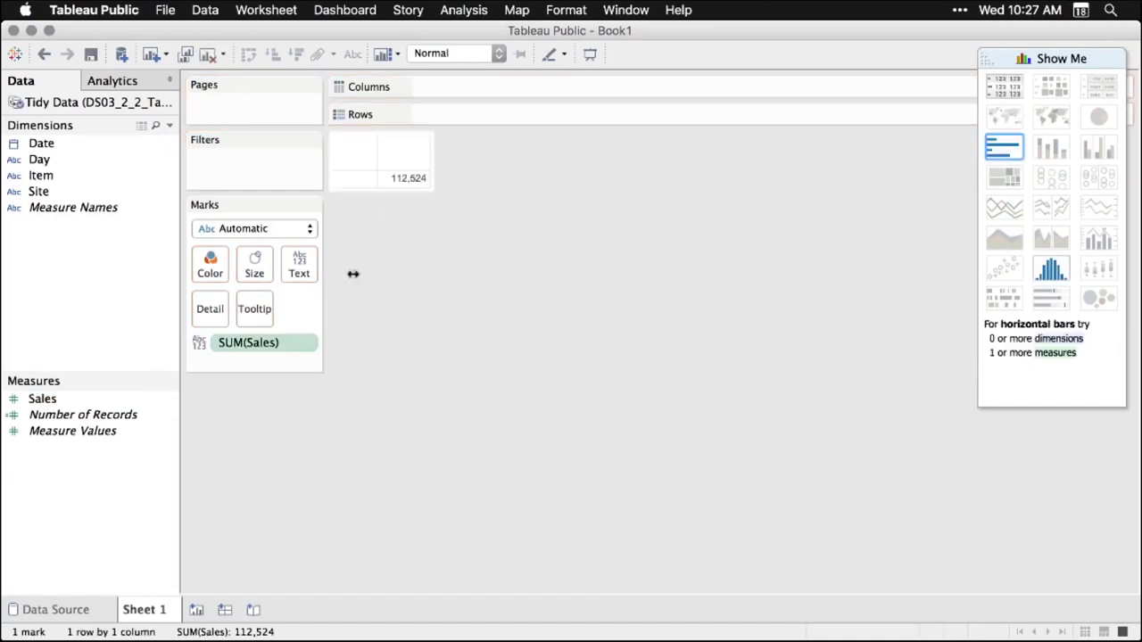
Break the Sales total down with Item as rows and Date as columns
mouse_move(423, 188)
left_click(44, 177)
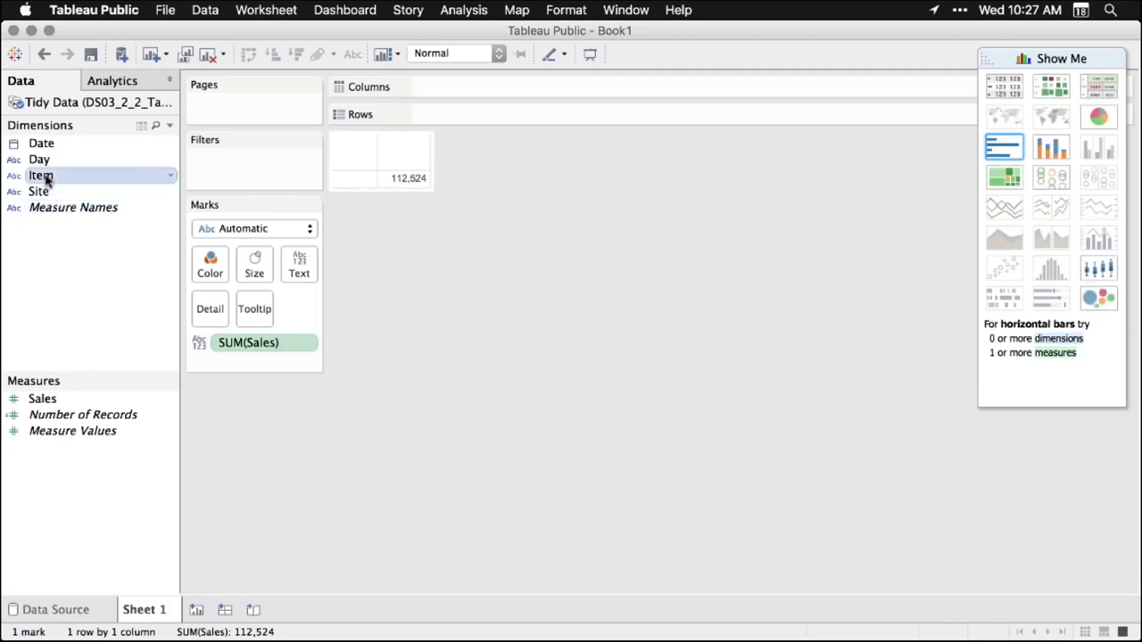
mouse_move(46, 179)
left_mouse_down()
mouse_move(238, 196)
mouse_move(390, 179)
mouse_move(463, 143)
mouse_move(458, 118)
left_mouse_up()
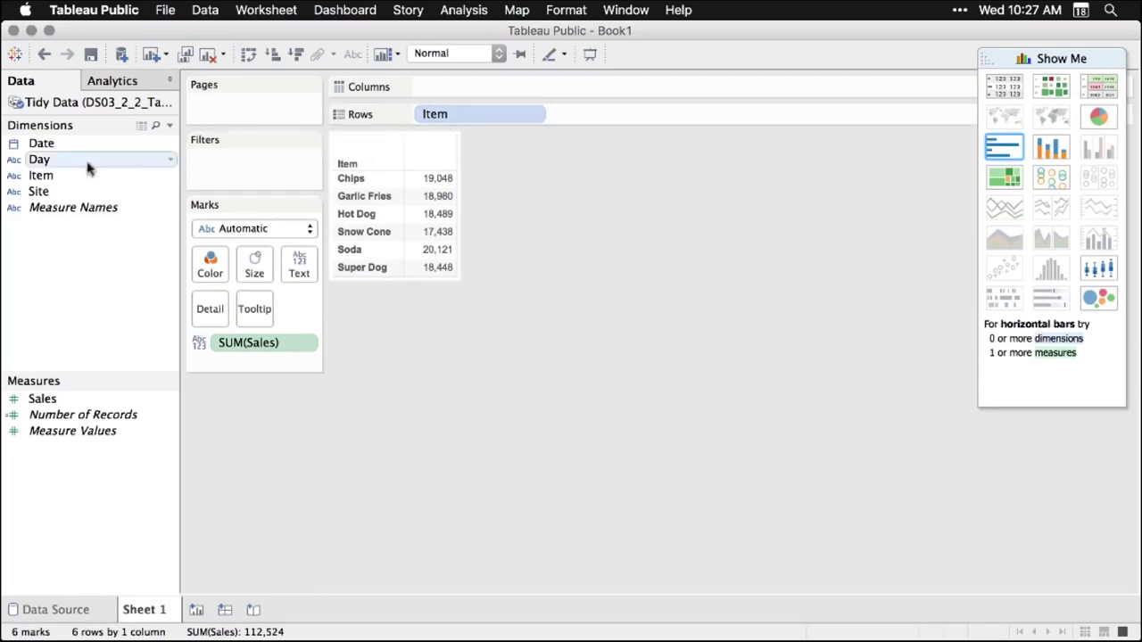
left_click(40, 145)
left_click_drag(40, 150, 442, 93)
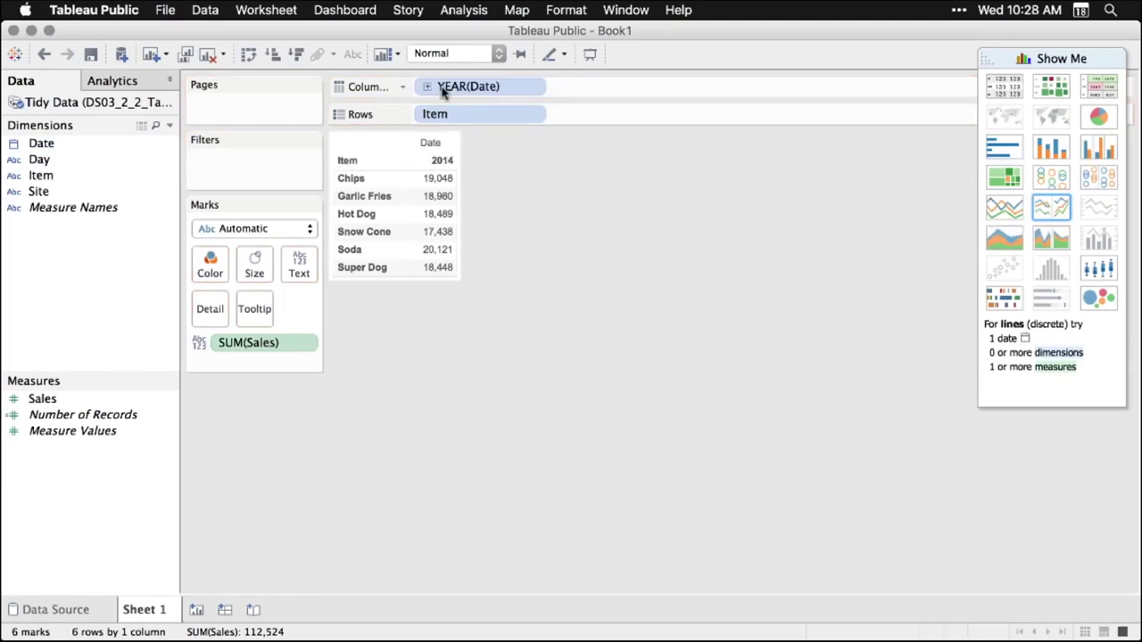
Try grouping the Date columns by quarter and then by continuous day
left_click(533, 90)
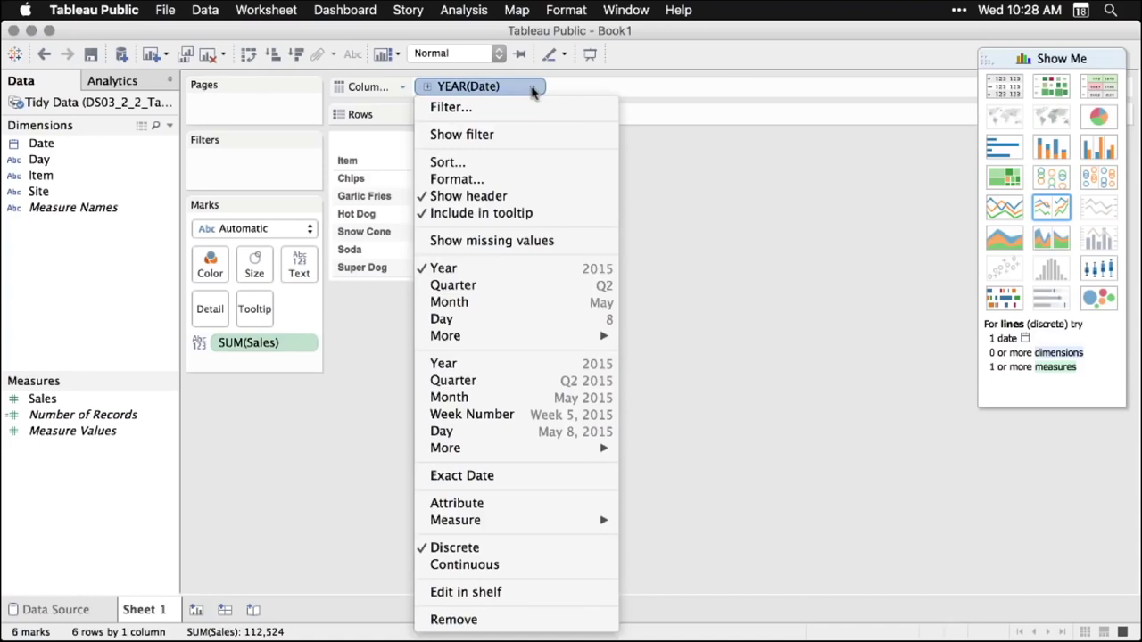
left_click(536, 285)
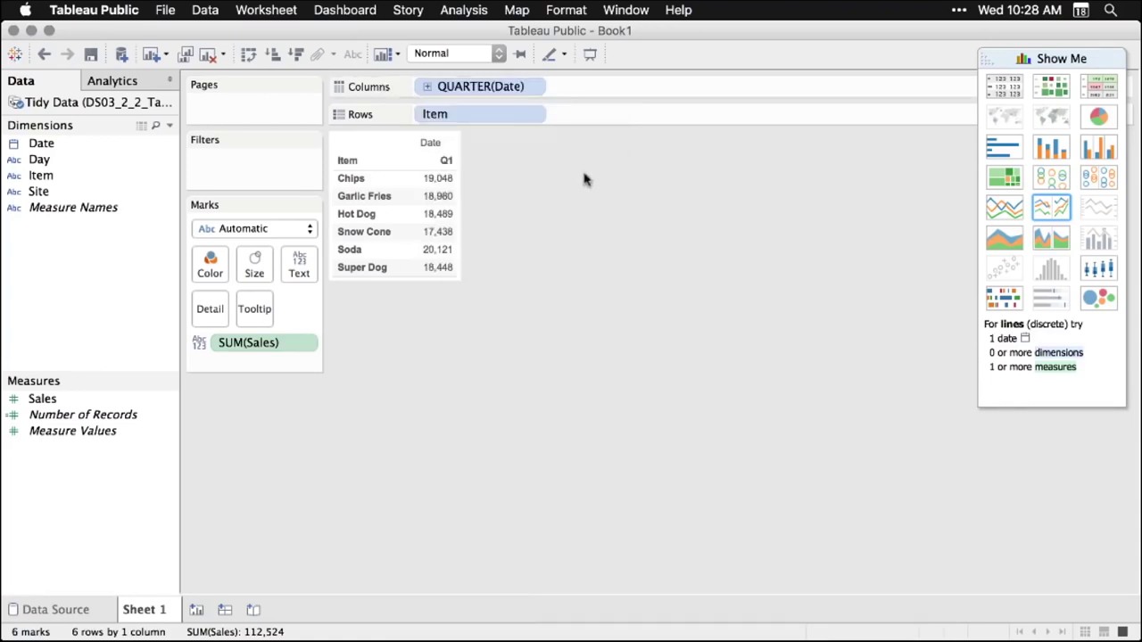
left_click(534, 87)
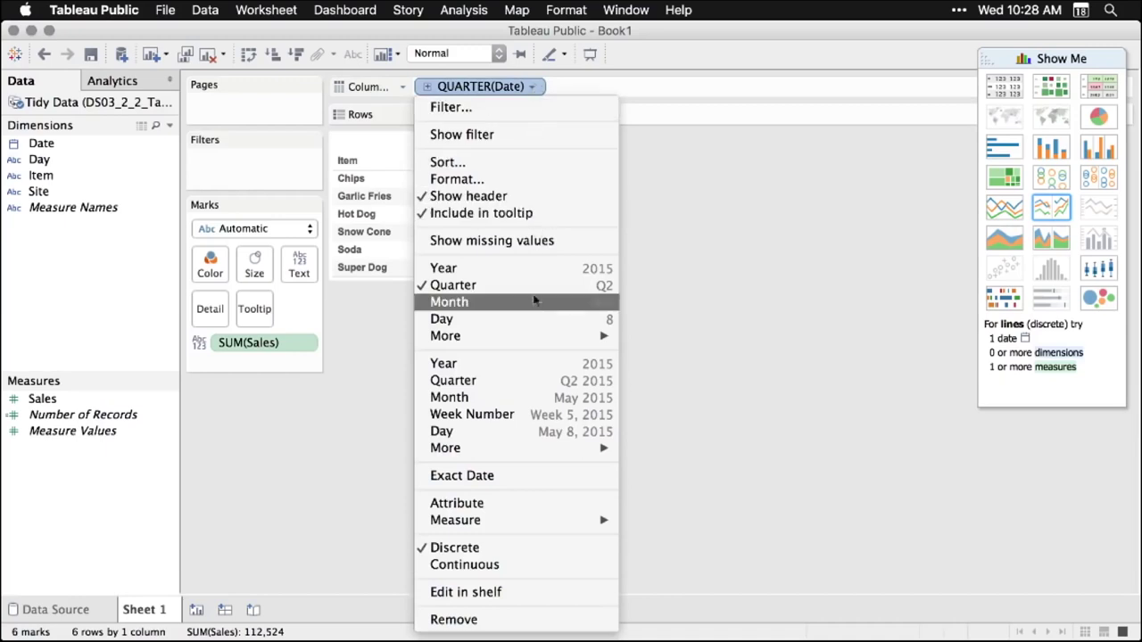
left_click(550, 433)
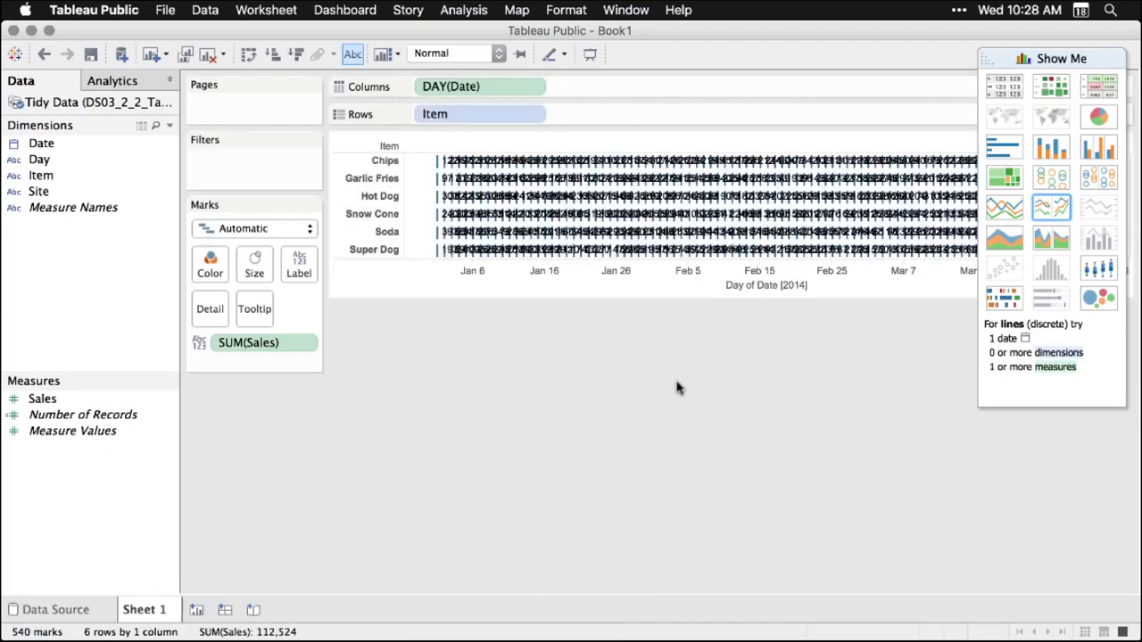
Group the Date columns by week number and show the weekly sales as a line chart with one line per item
left_click(535, 86)
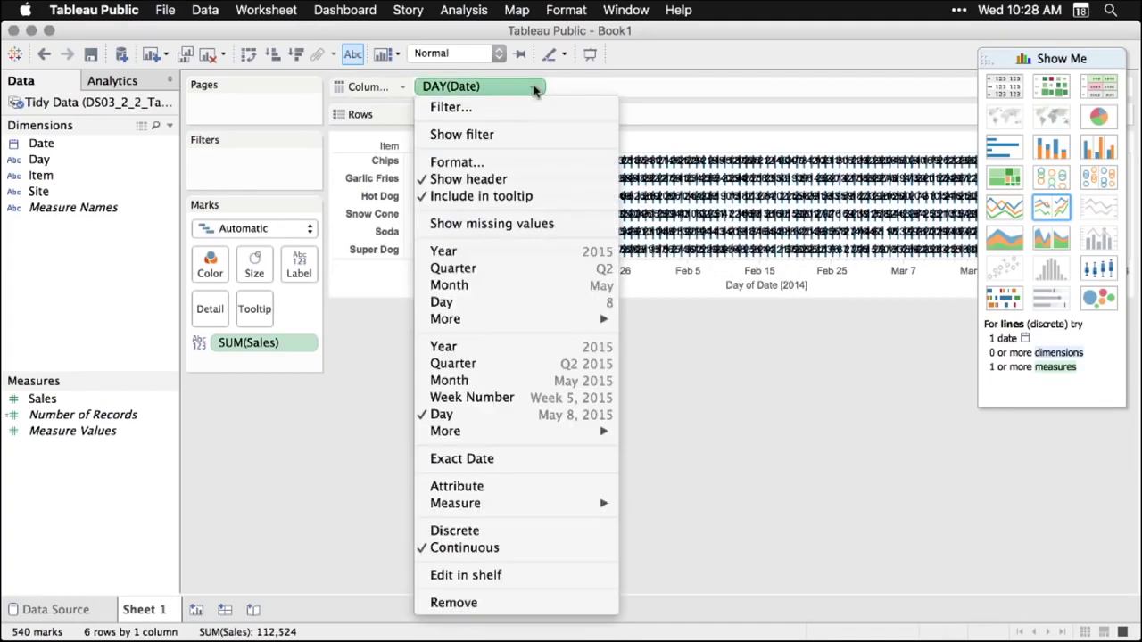
left_click(507, 398)
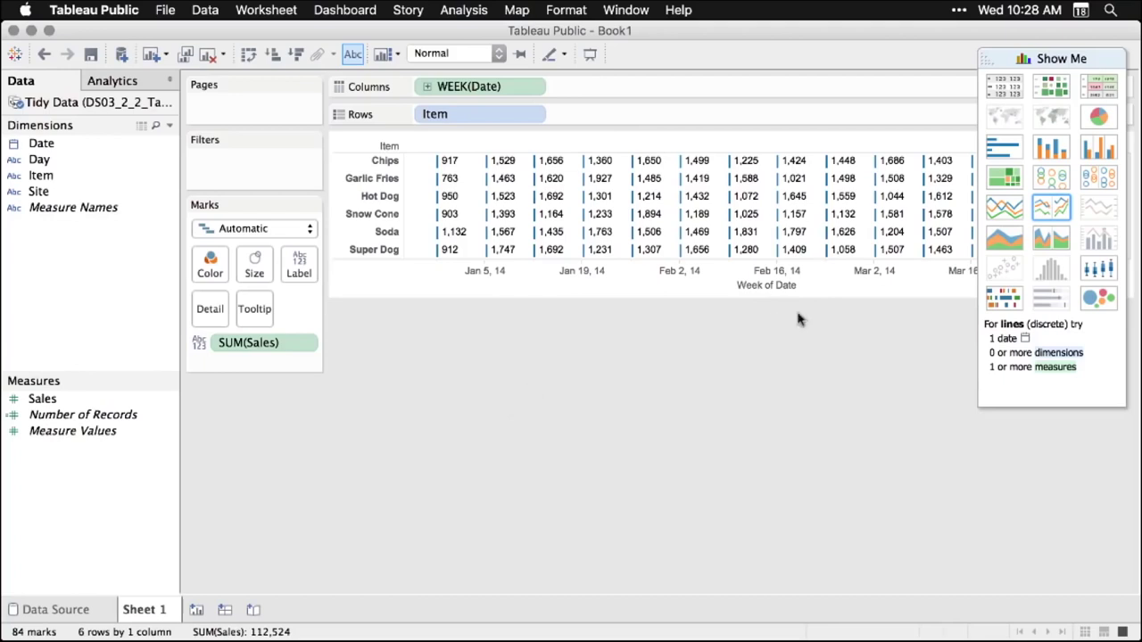
left_click(1009, 208)
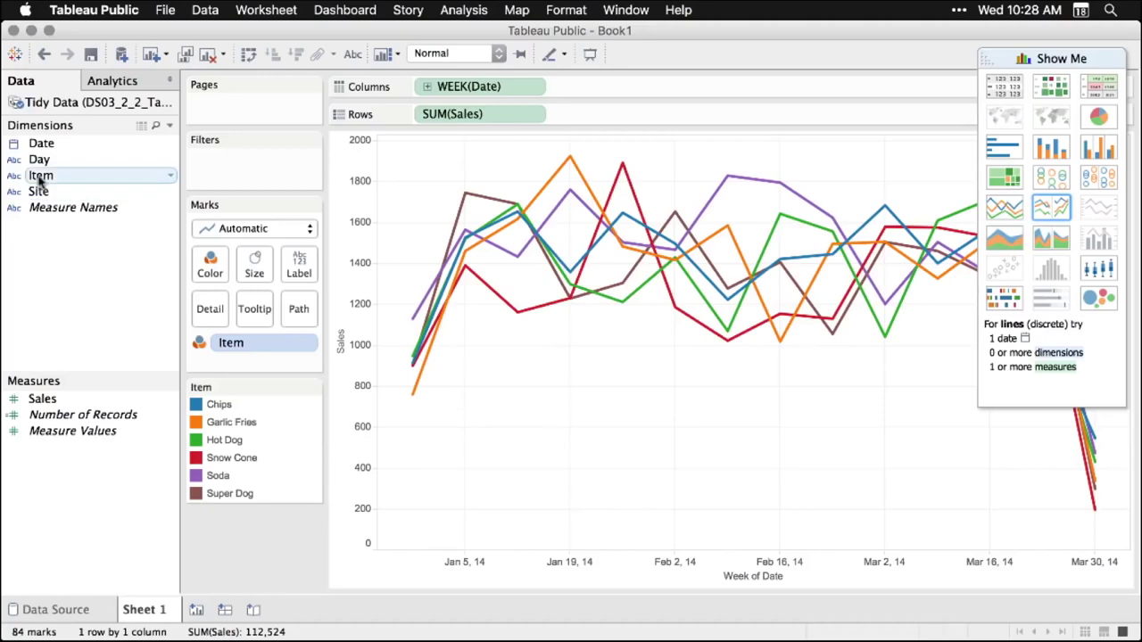
Split the line chart into one row per Item, ahead of Sales, and color the lines by Site
left_click_drag(39, 178, 423, 115)
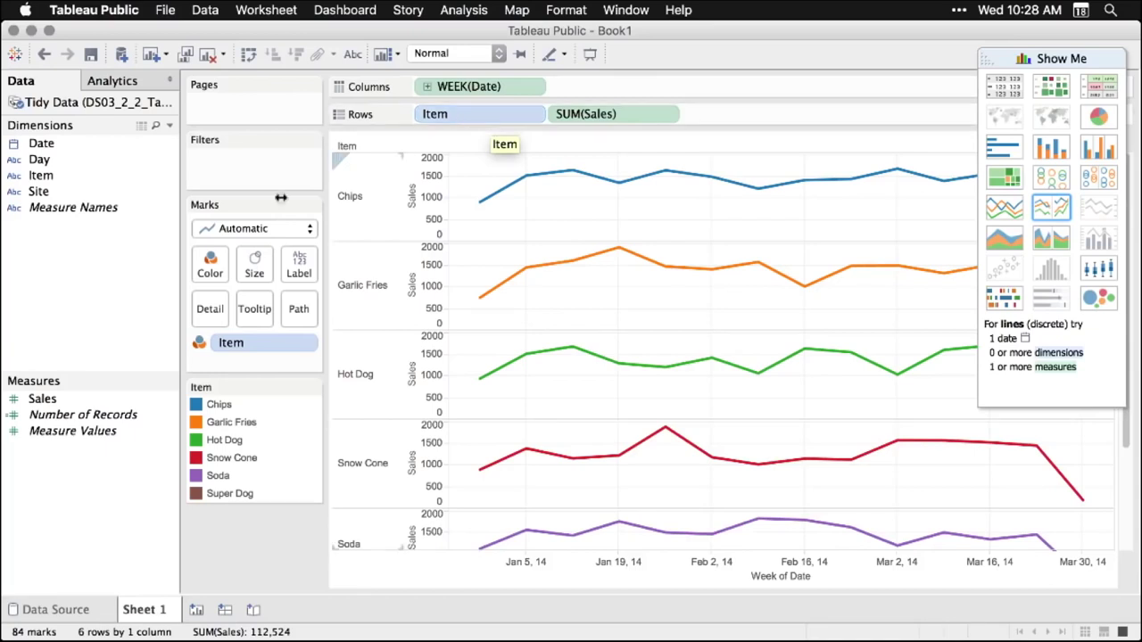
left_click(39, 195)
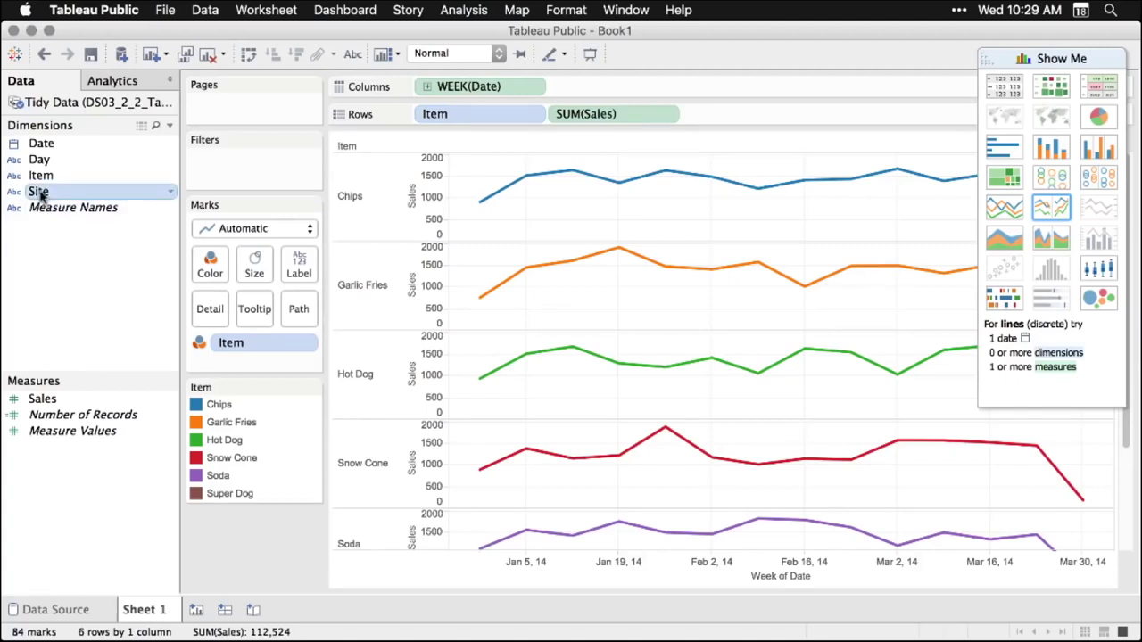
mouse_move(39, 195)
left_mouse_down()
mouse_move(250, 360)
mouse_move(242, 335)
left_mouse_up()
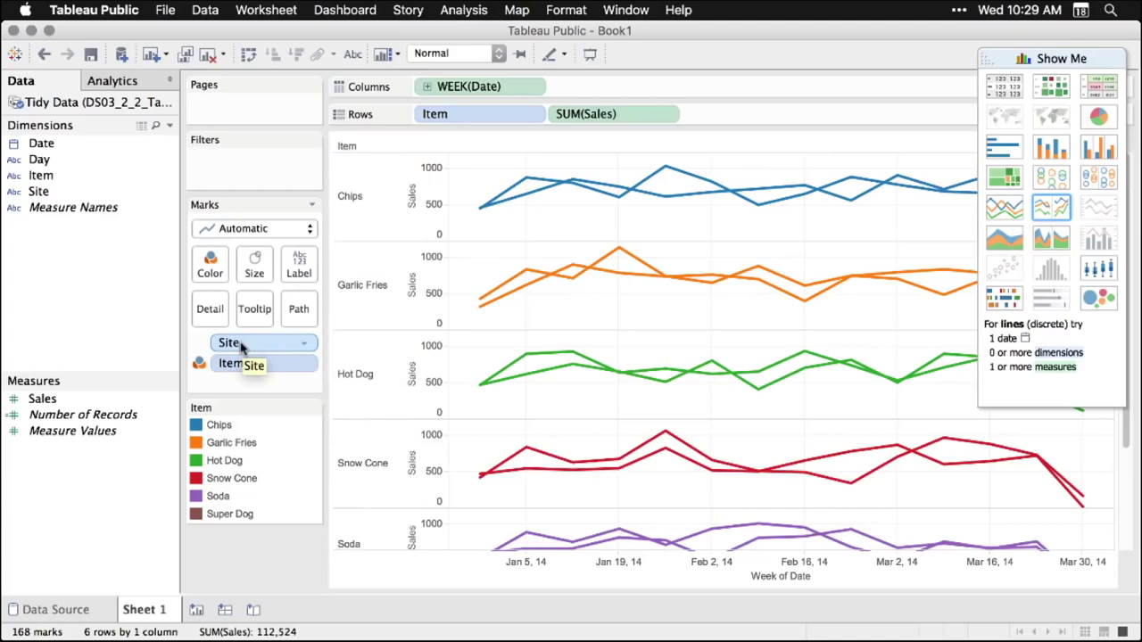
left_click_drag(239, 344, 214, 267)
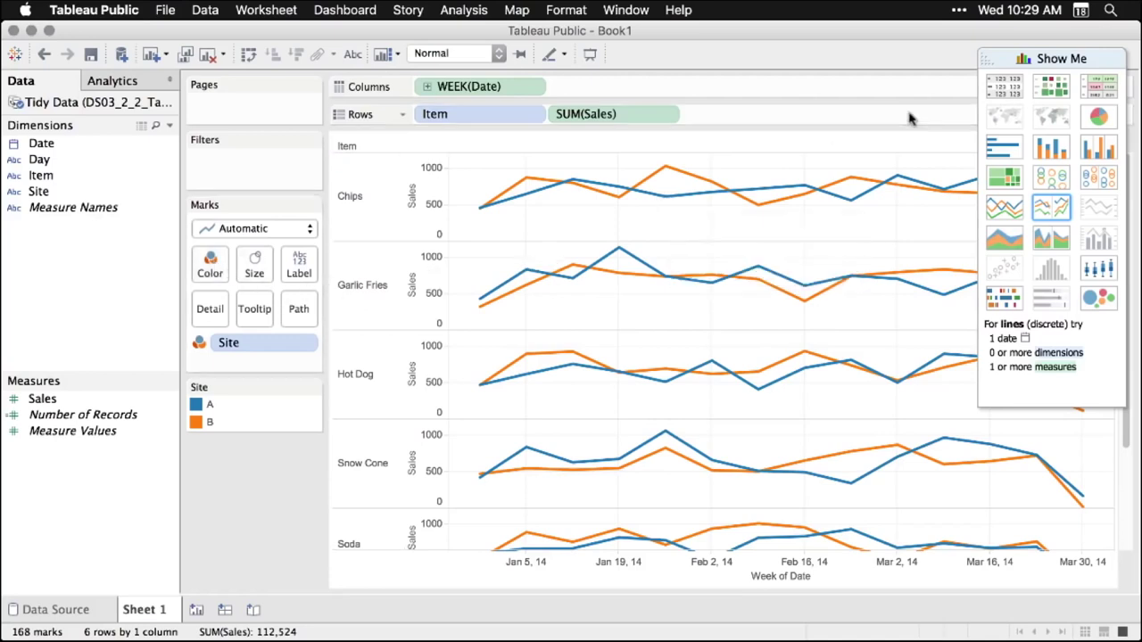
Add an average line to the sales chart of every item and look over the item rows
left_click(118, 81)
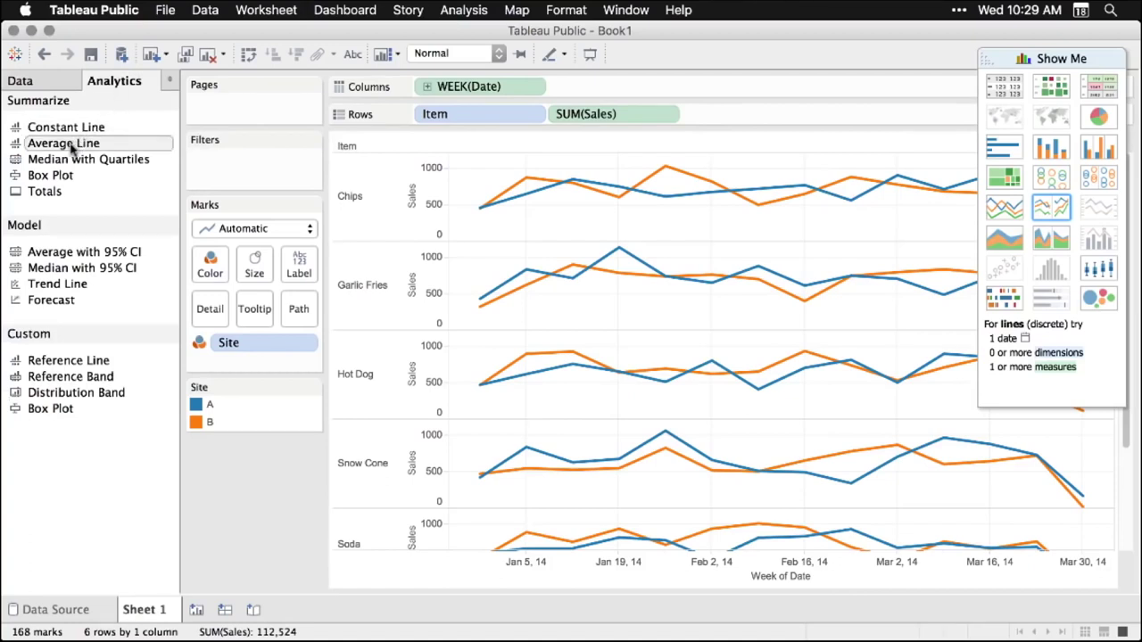
left_click_drag(73, 151, 553, 186)
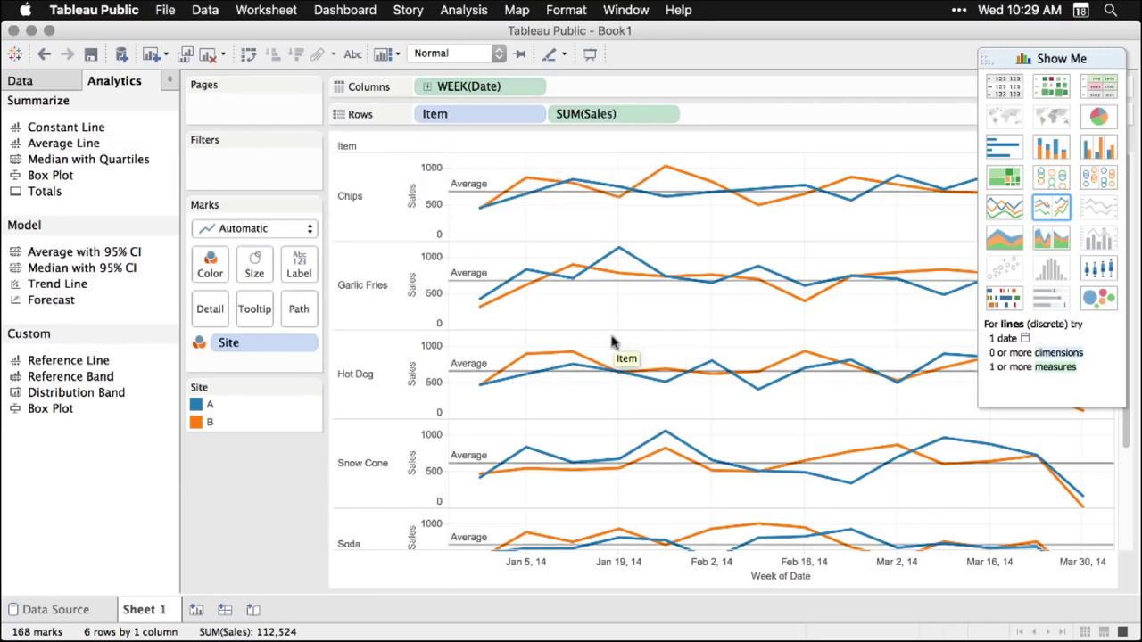
scroll(589, 374, "down", 5)
scroll(590, 375, "up", 3)
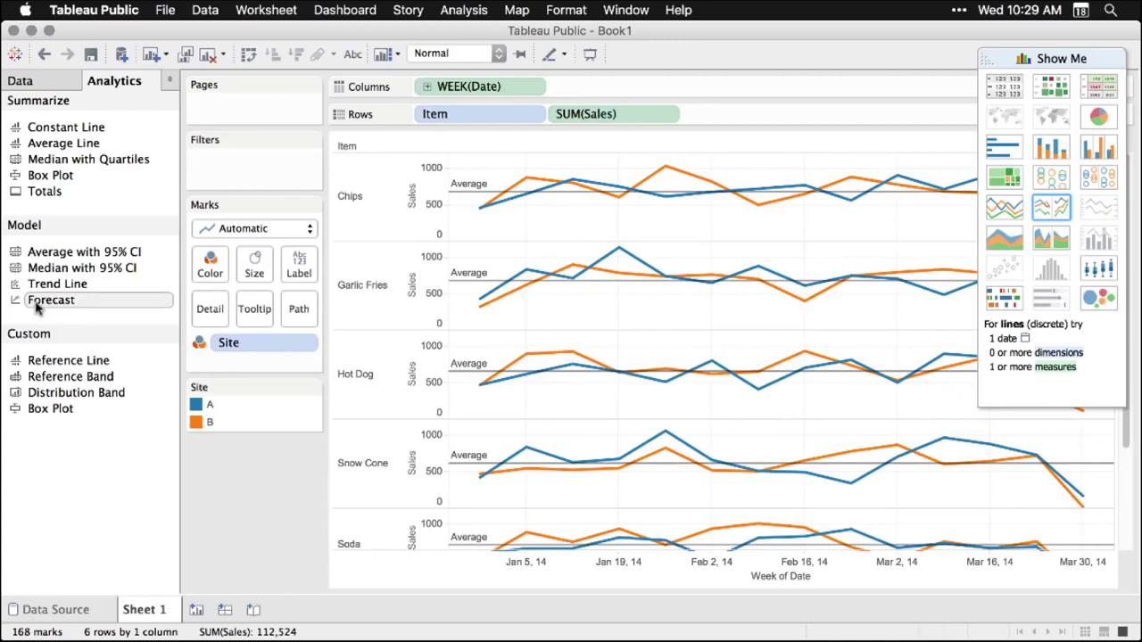
Add a forecast to the item sales charts and move the Show Me palette off the forecast area
left_click_drag(35, 306, 509, 174)
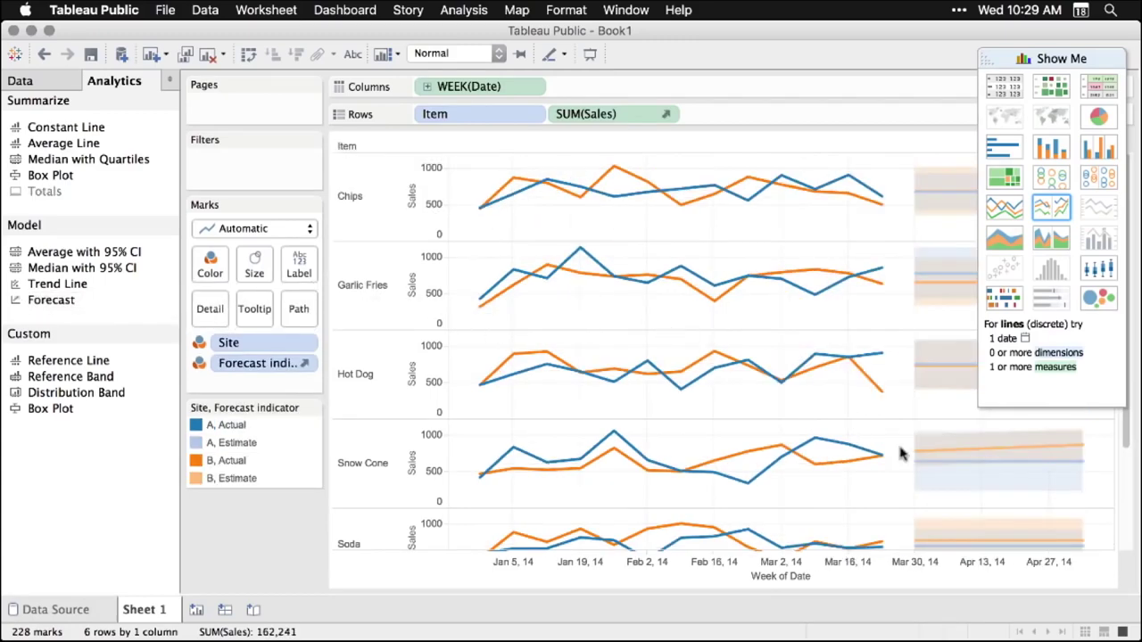
left_click_drag(987, 57, 440, 234)
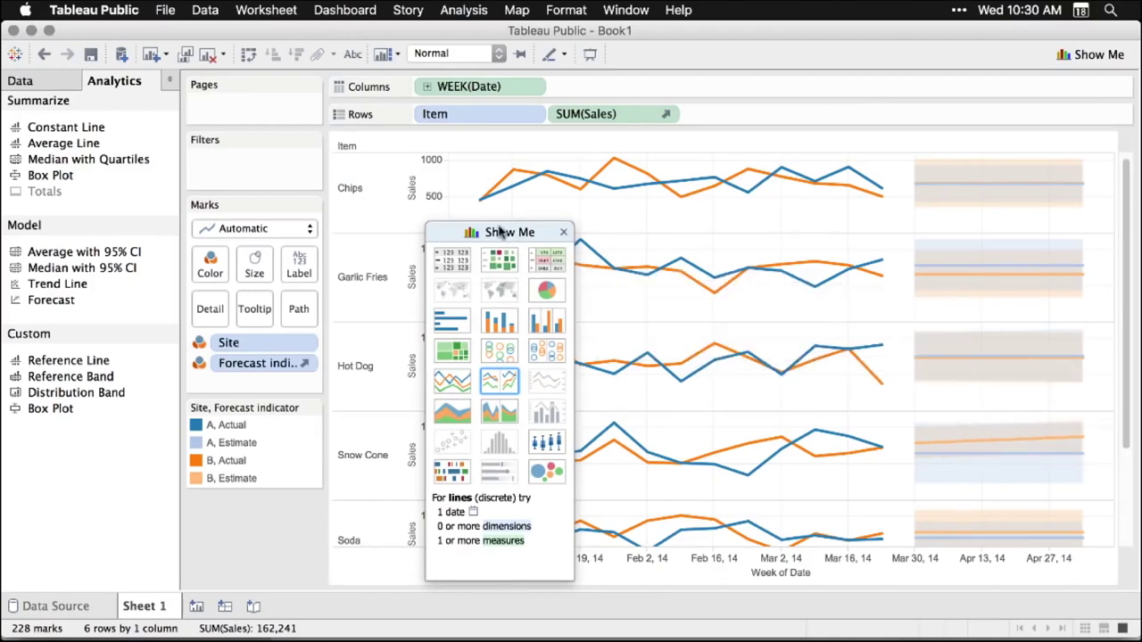
Move the Show Me palette clear of the charts and start saving the workbook, signing in with the account e-mail and password
left_click_drag(502, 234, 1053, 82)
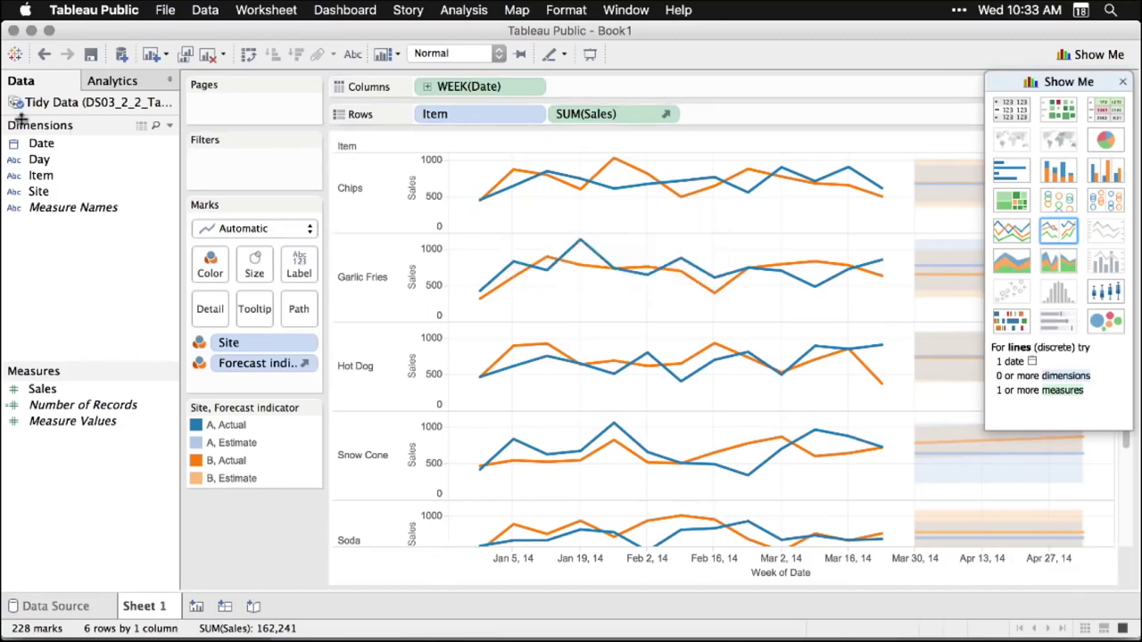
left_click(93, 53)
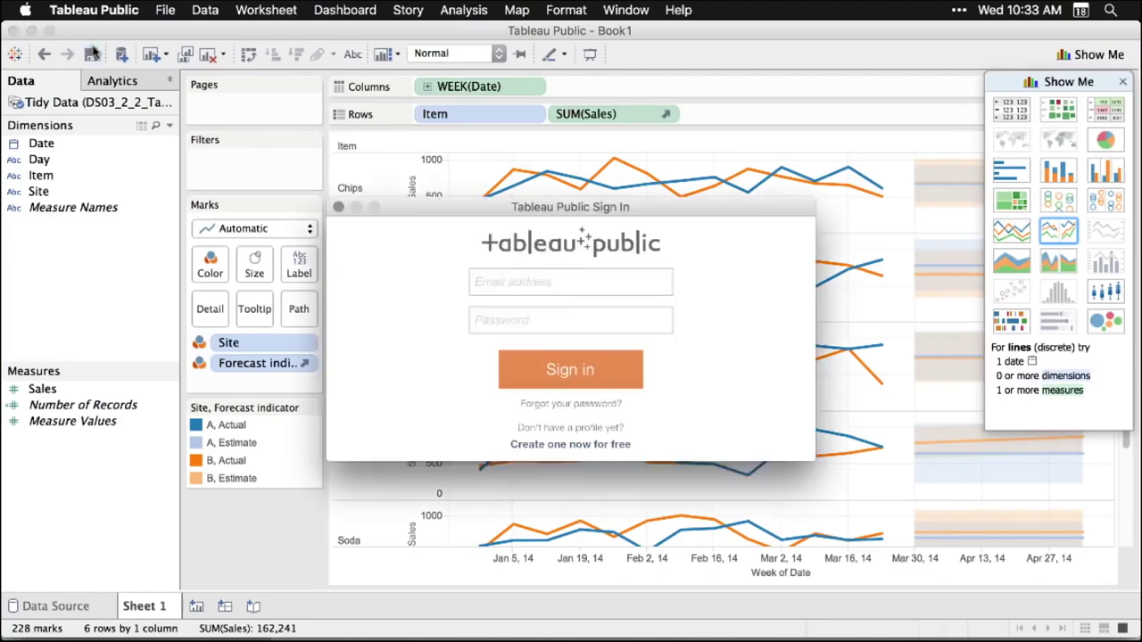
key("super+v")
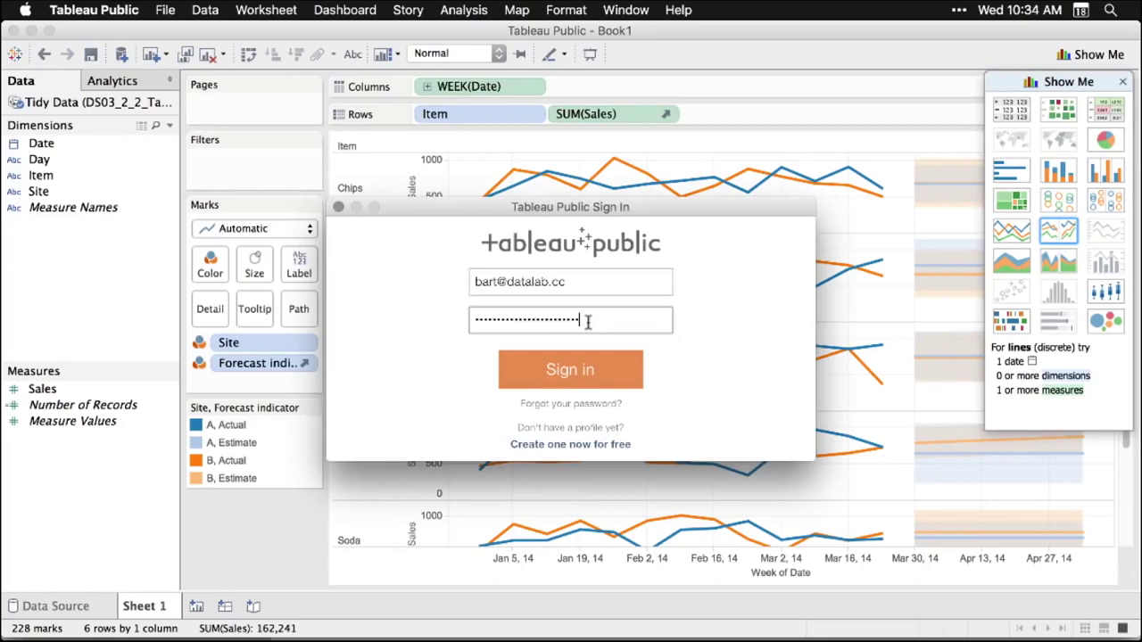
left_click(575, 379)
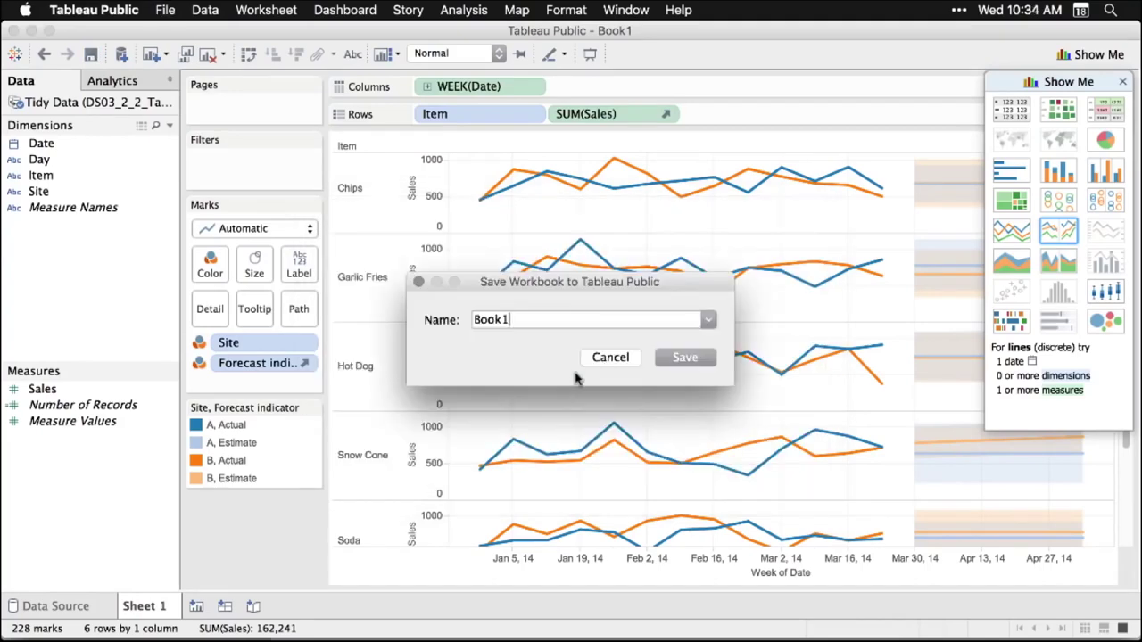
Save the workbook to Tableau Public under the name DS03_2_2_TableauPublic
left_click_drag(523, 321, 443, 319)
type("DS03_2_2_TableauPublic")
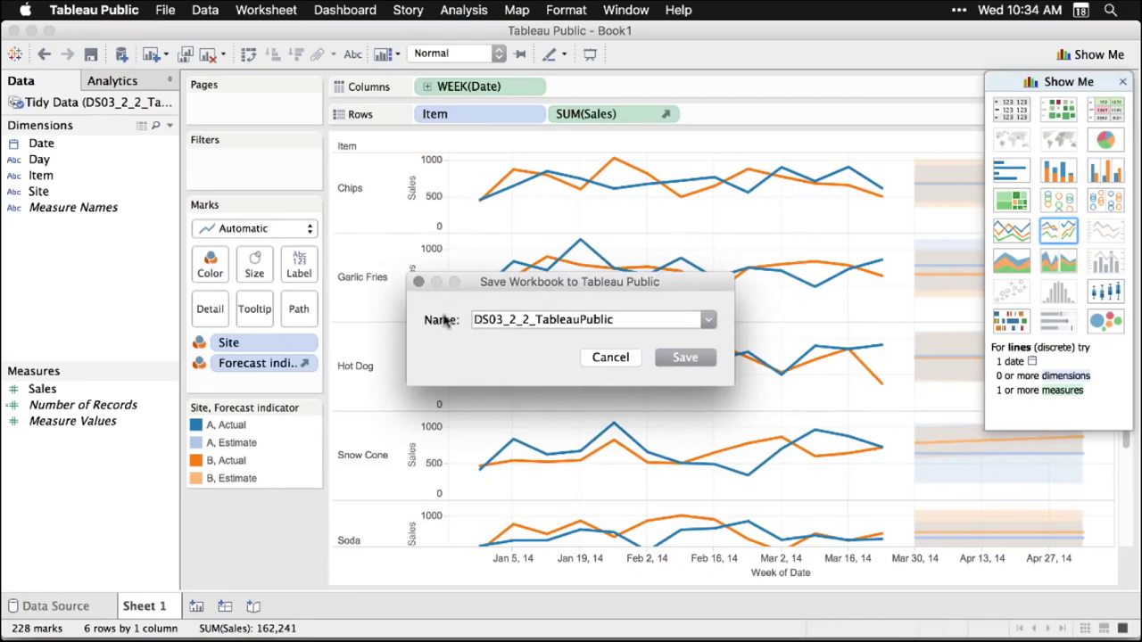
left_click(691, 358)
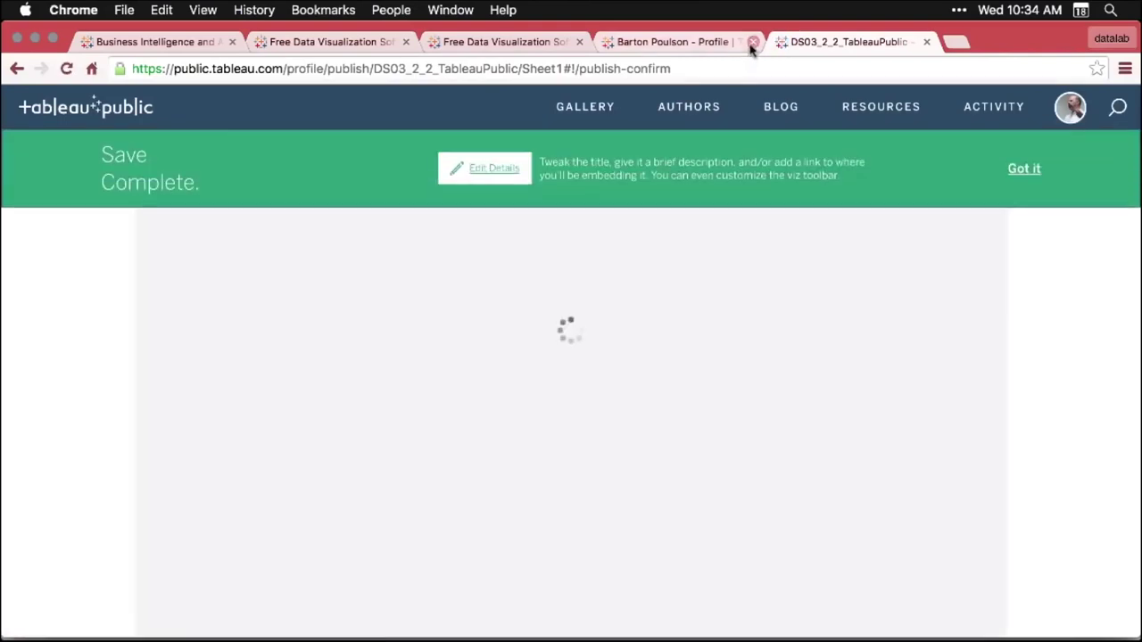
Close the author profile page in the browser and look over the published sales charts of all items
left_click(752, 43)
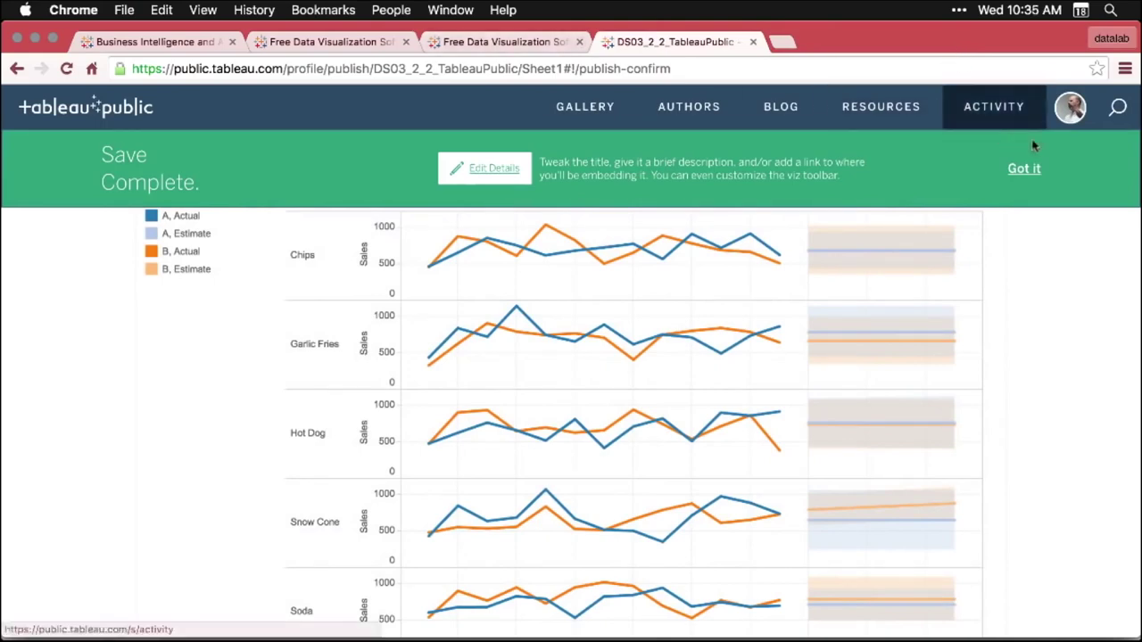
left_click(1075, 109)
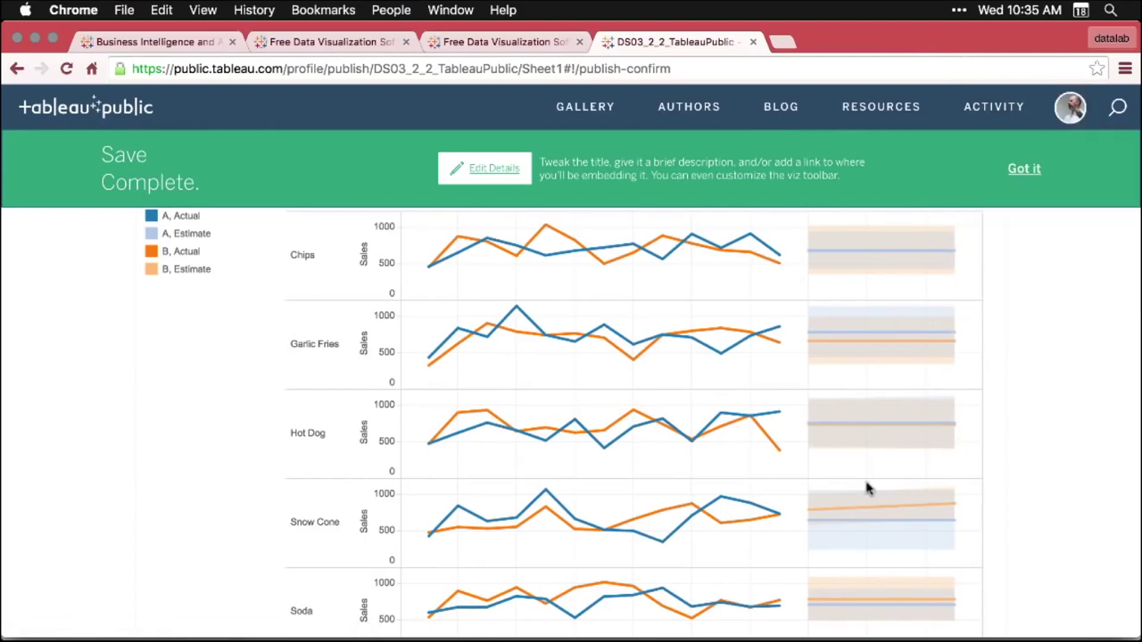
scroll(676, 471, "down", 10)
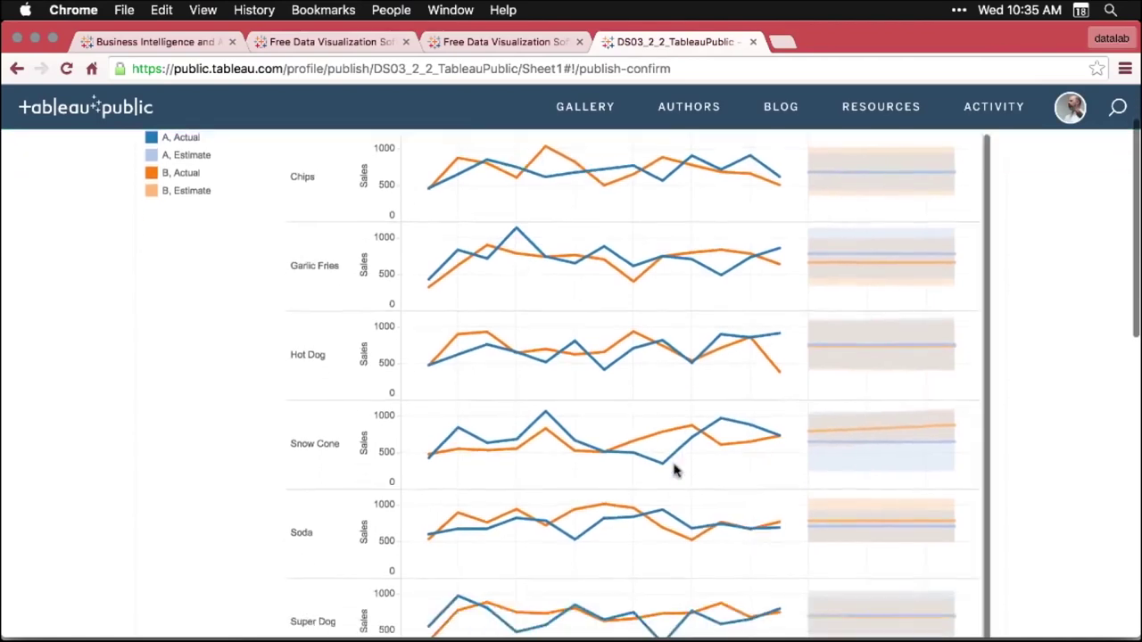
scroll(676, 472, "down", 2)
scroll(675, 472, "up", 7)
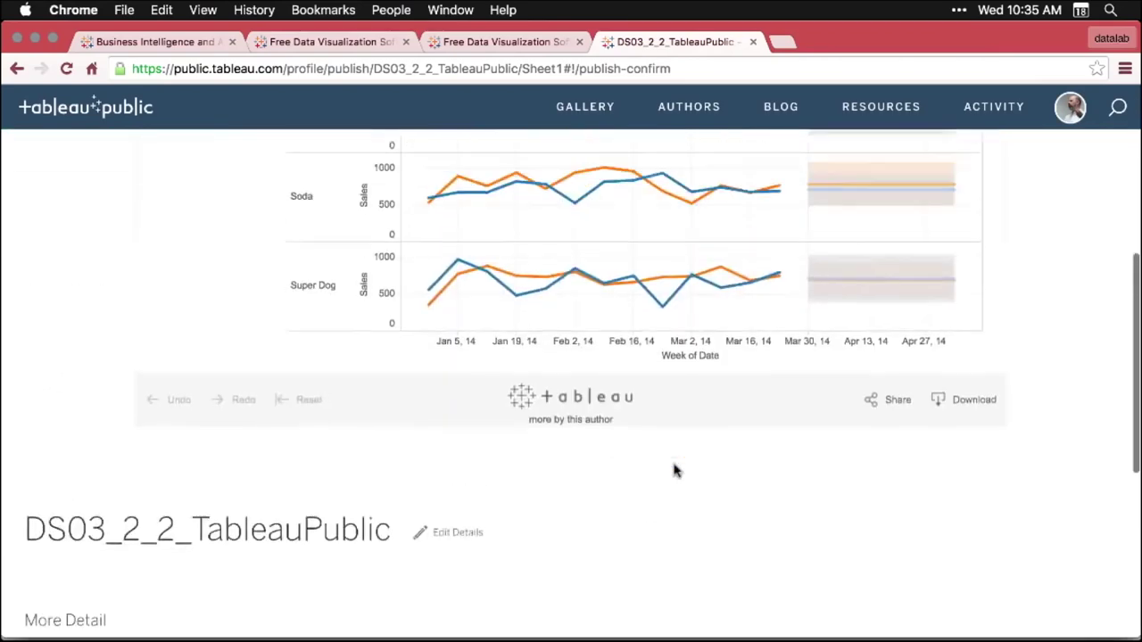
scroll(676, 471, "up", 2)
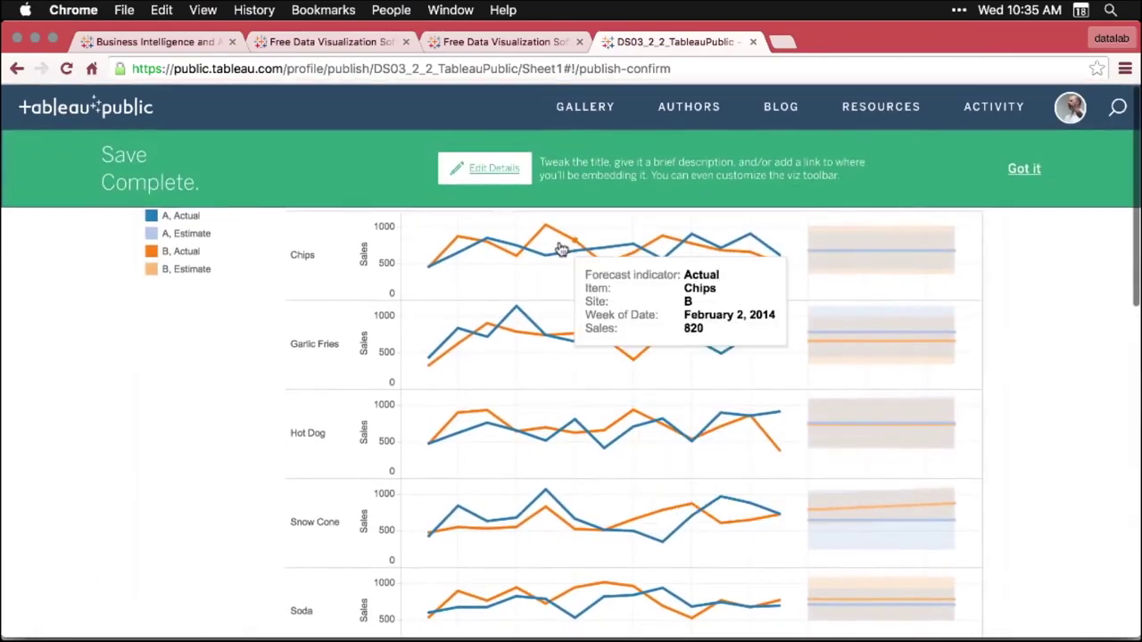
Edit the published workbook's details to show workbook sheets as tabs, and save the change
left_click(492, 176)
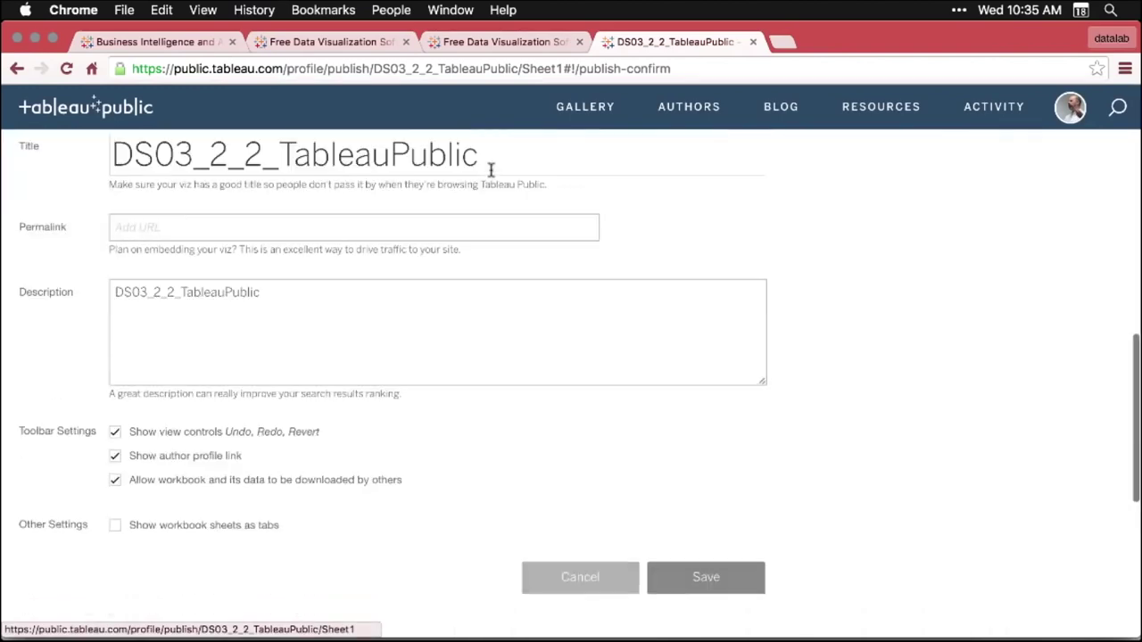
left_click(266, 298)
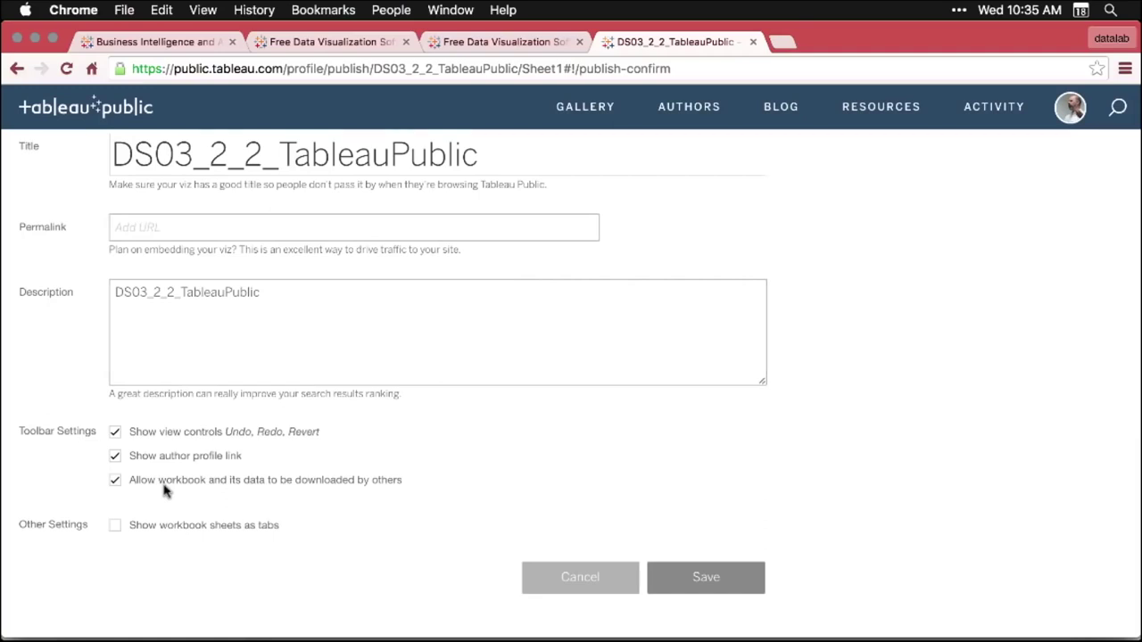
left_click(115, 527)
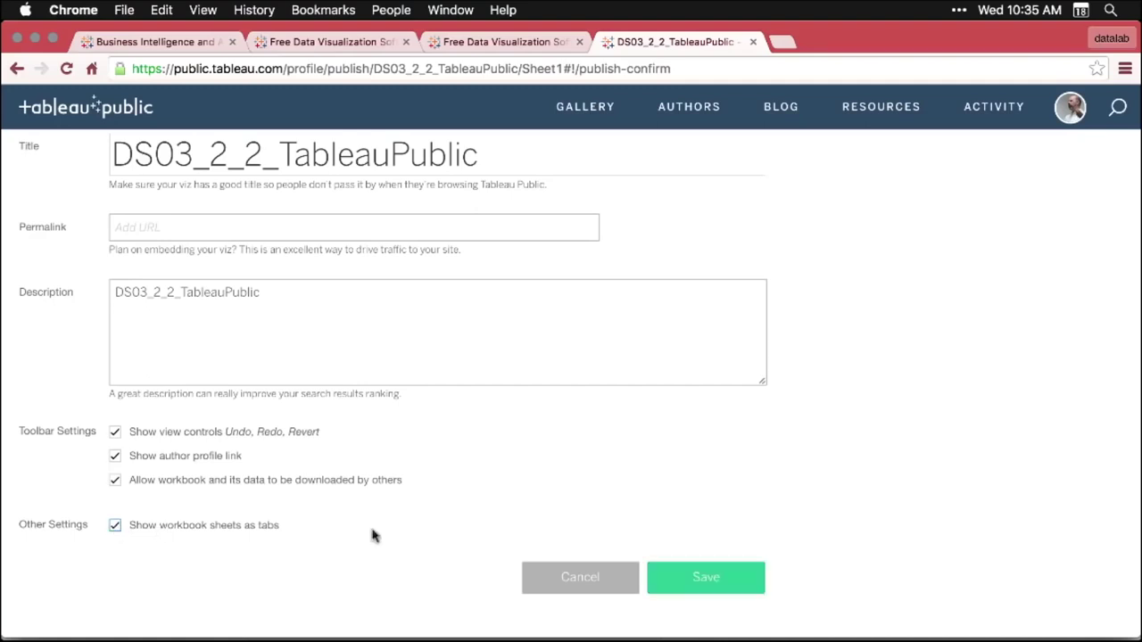
left_click(724, 581)
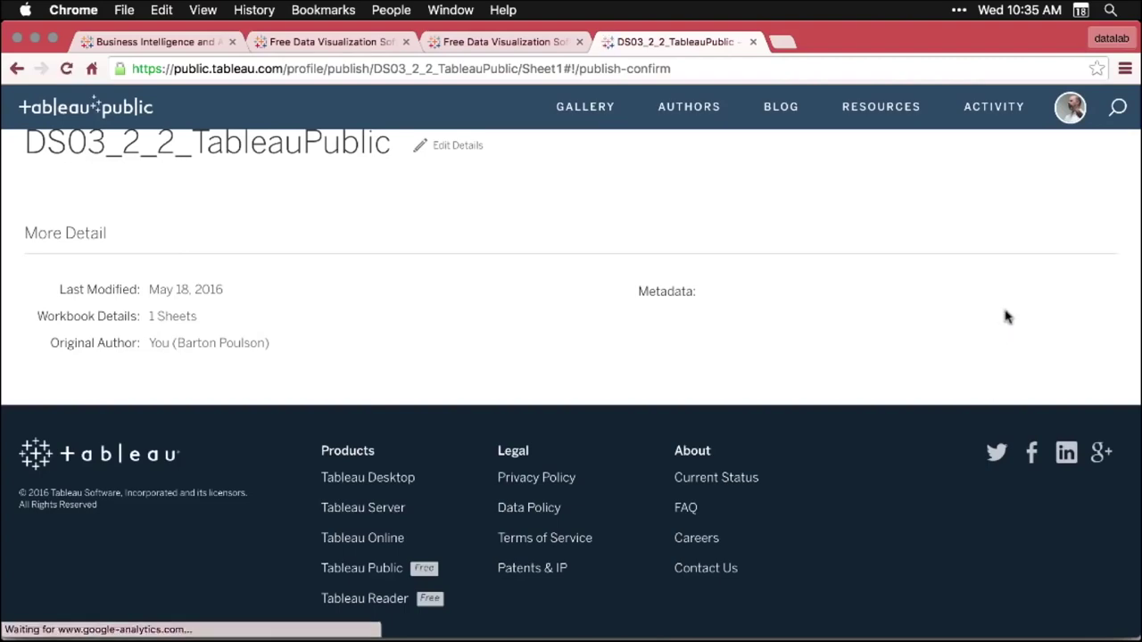
scroll(1006, 317, "up", 5)
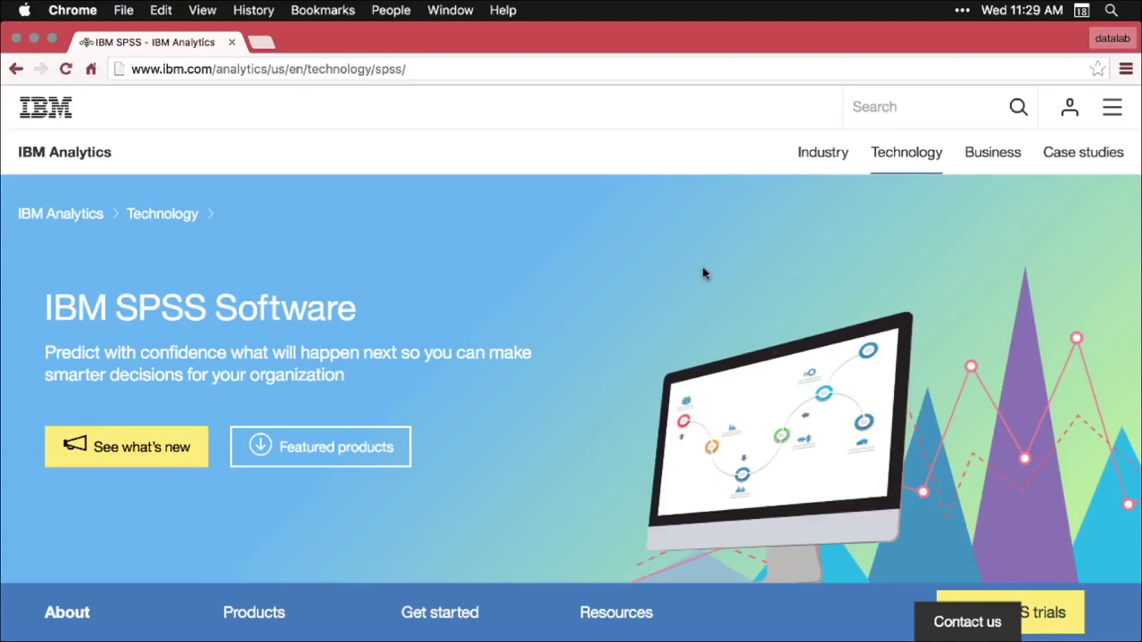
Look through the IBM SPSS Software web page from its introduction down to the four analytics areas
scroll(704, 274, "down", 2)
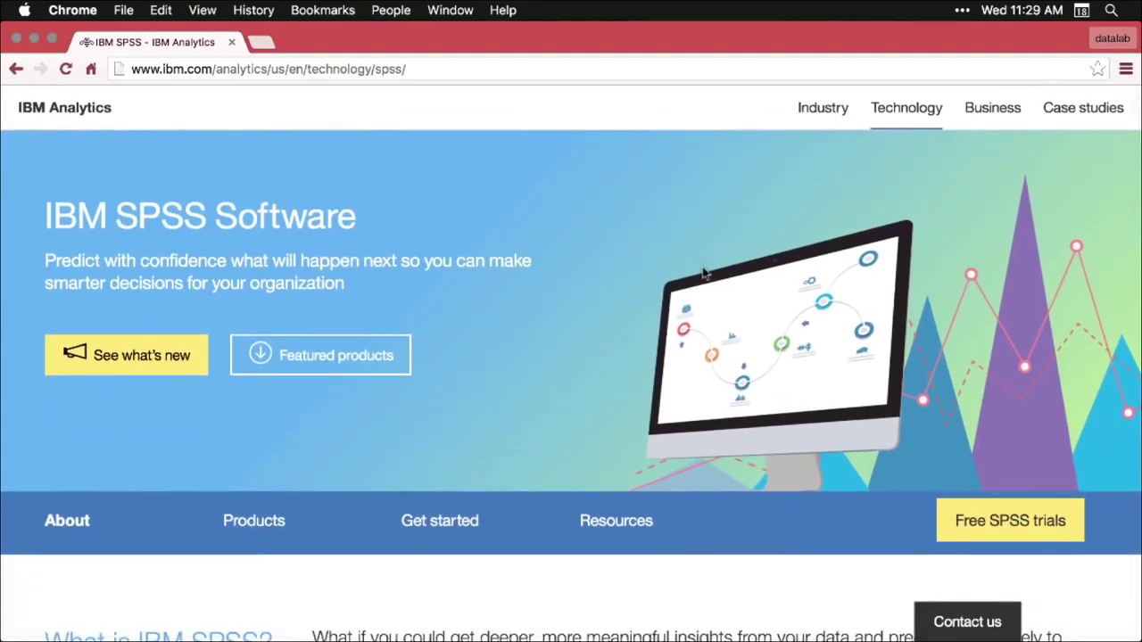
scroll(703, 274, "down", 1)
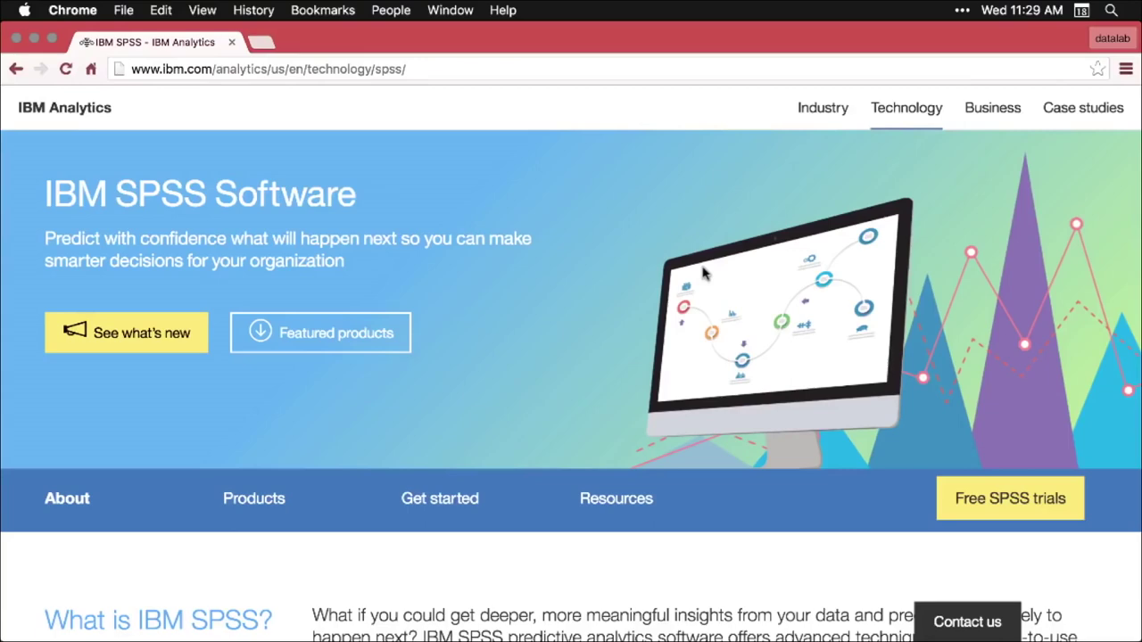
scroll(704, 274, "down", 3)
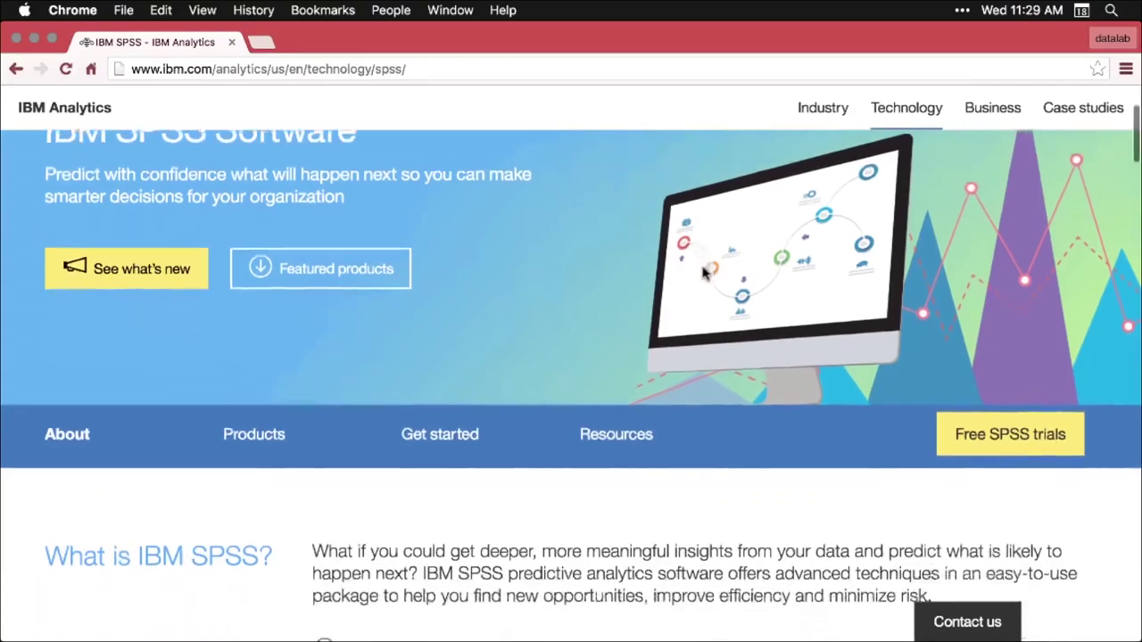
scroll(705, 274, "down", 6)
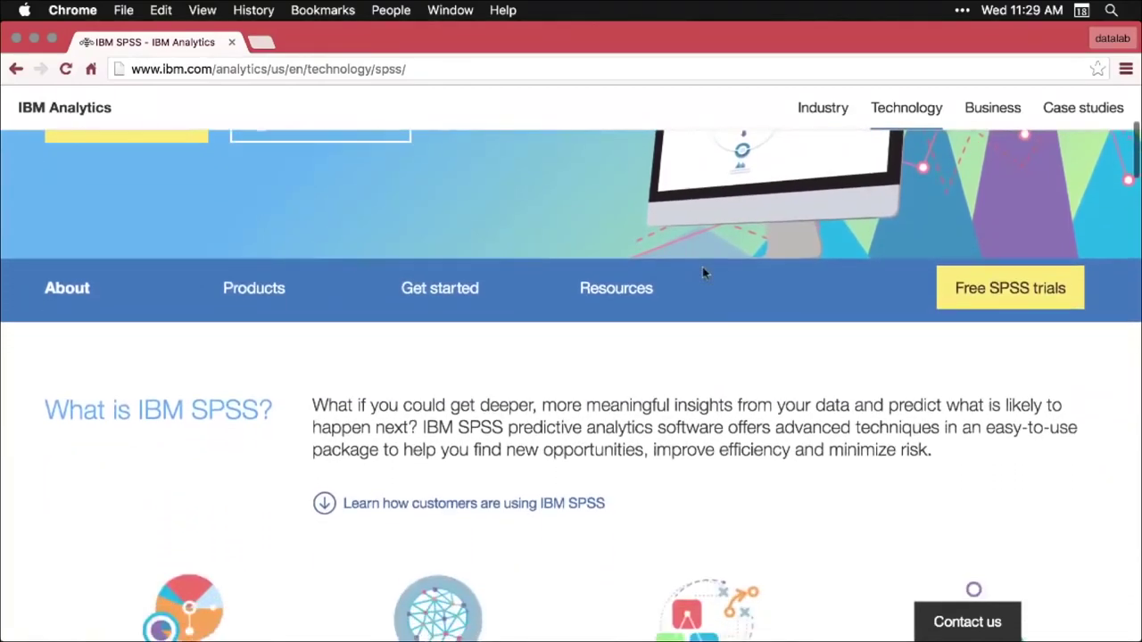
scroll(705, 274, "down", 2)
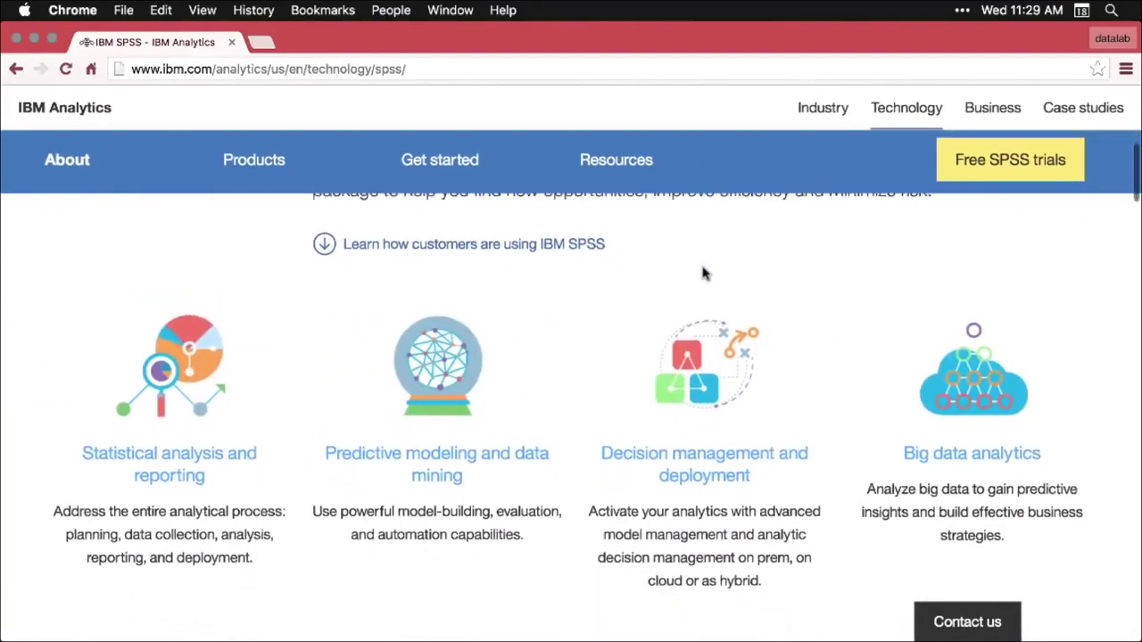
scroll(705, 274, "down", 1)
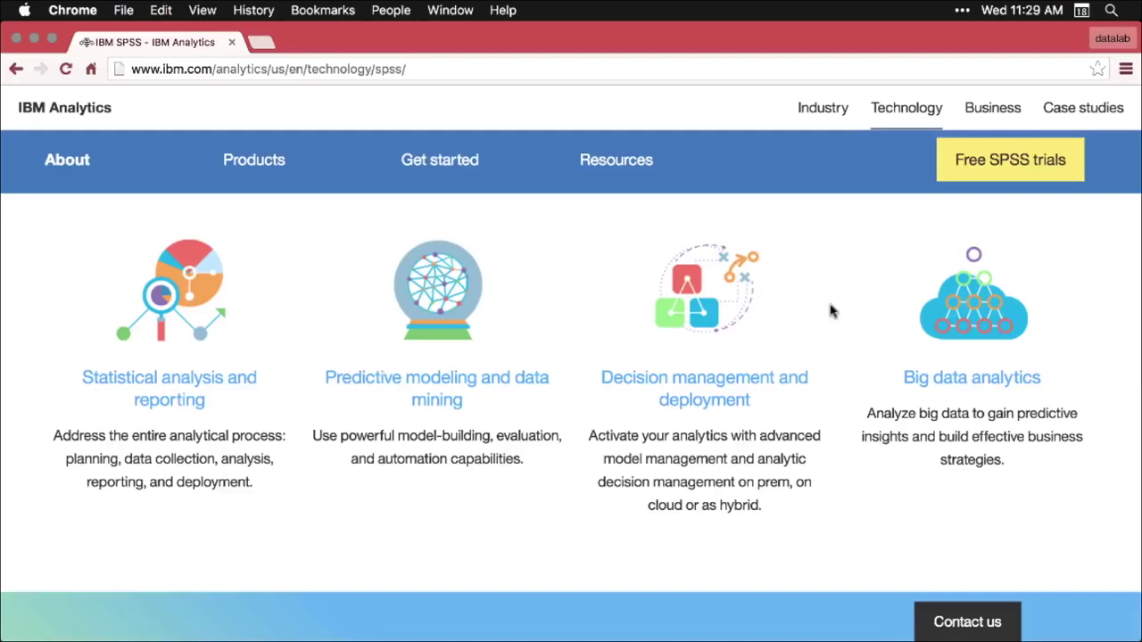
Switch to SPSS Statistics, dismiss its startup dialog, and open marketvalues.sav from the Samples/English folder in Path Finder
key("super+Tab")
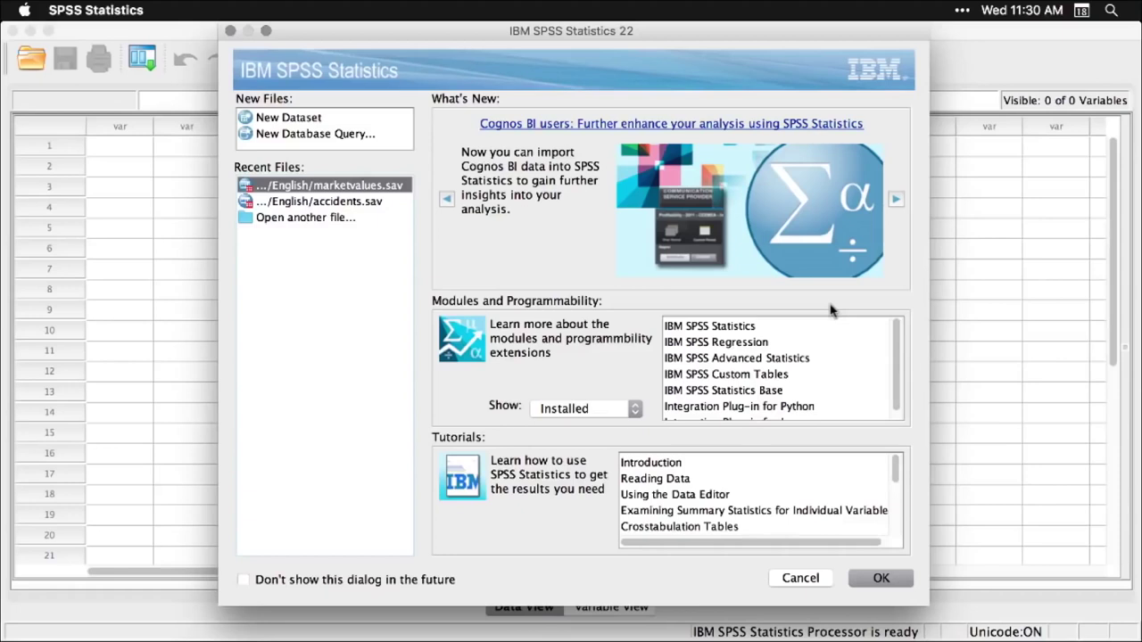
left_click(801, 579)
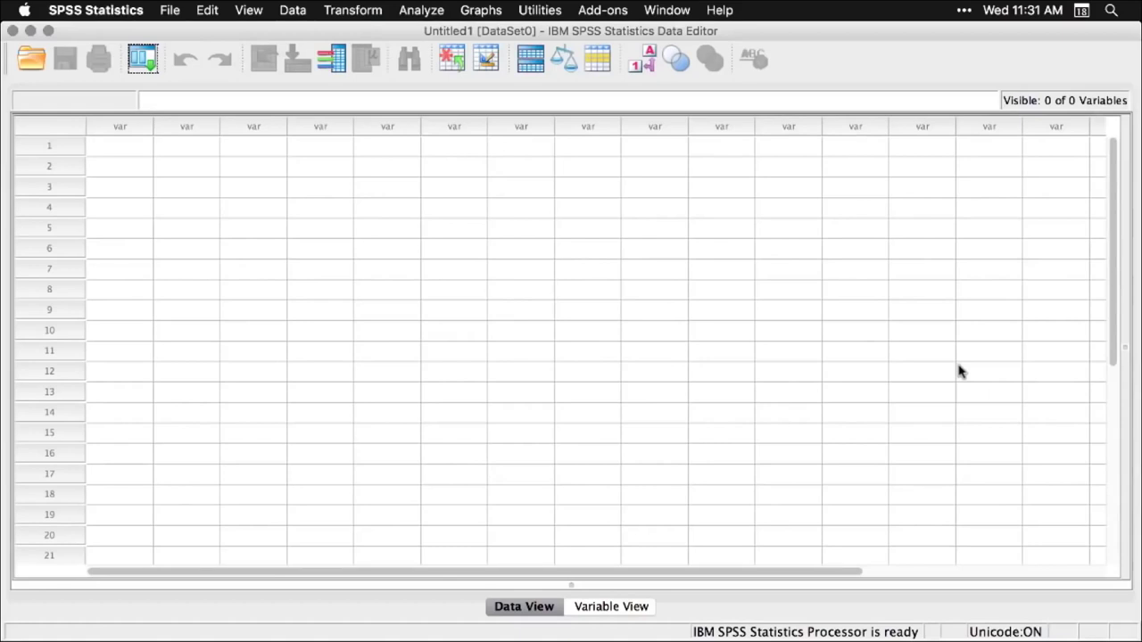
key("super+Tab")
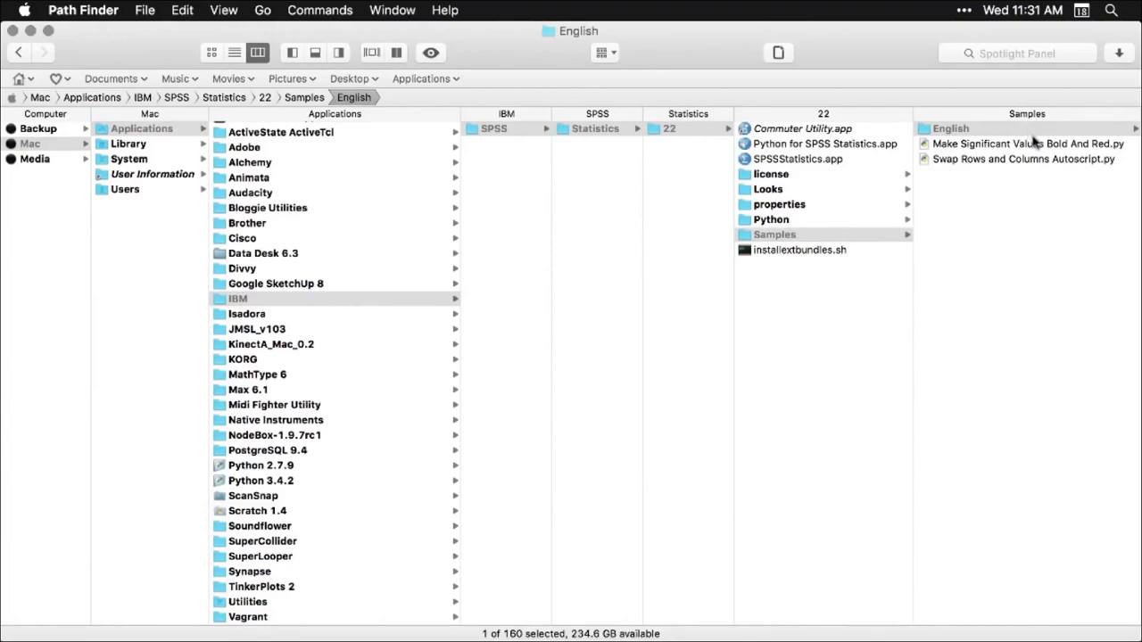
scroll(1034, 140, "right", 1)
scroll(1033, 140, "right", 5)
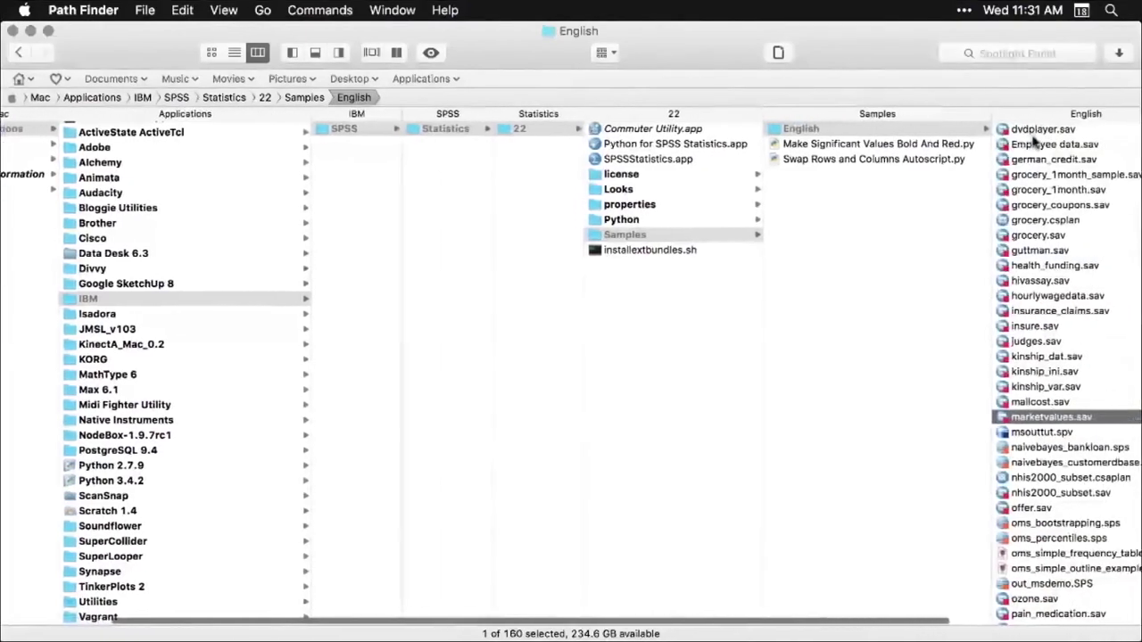
scroll(1033, 140, "right", 3)
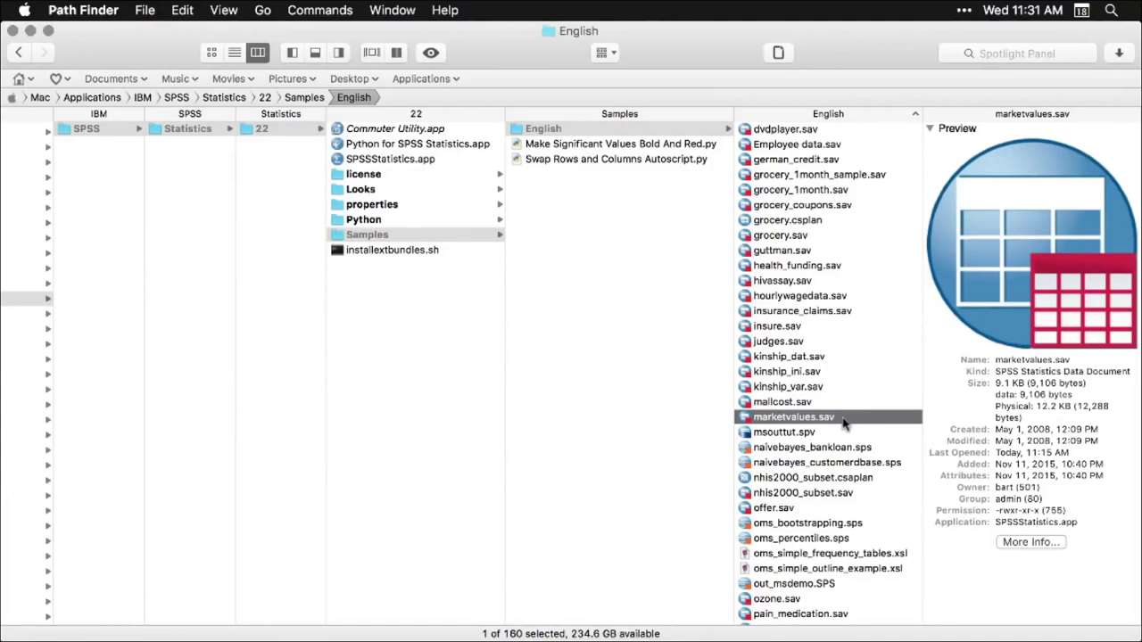
double_click(746, 419)
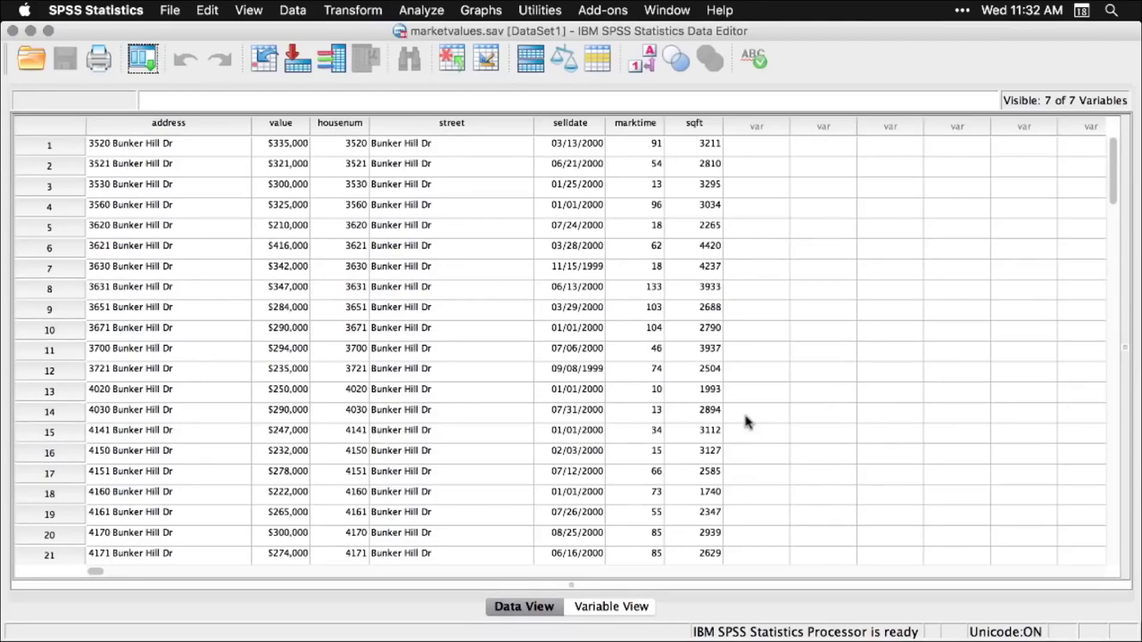
Create a legacy histogram of Purchase Price with the normal curve displayed, and view the whole chart in the output
scroll(746, 417, "down", 11)
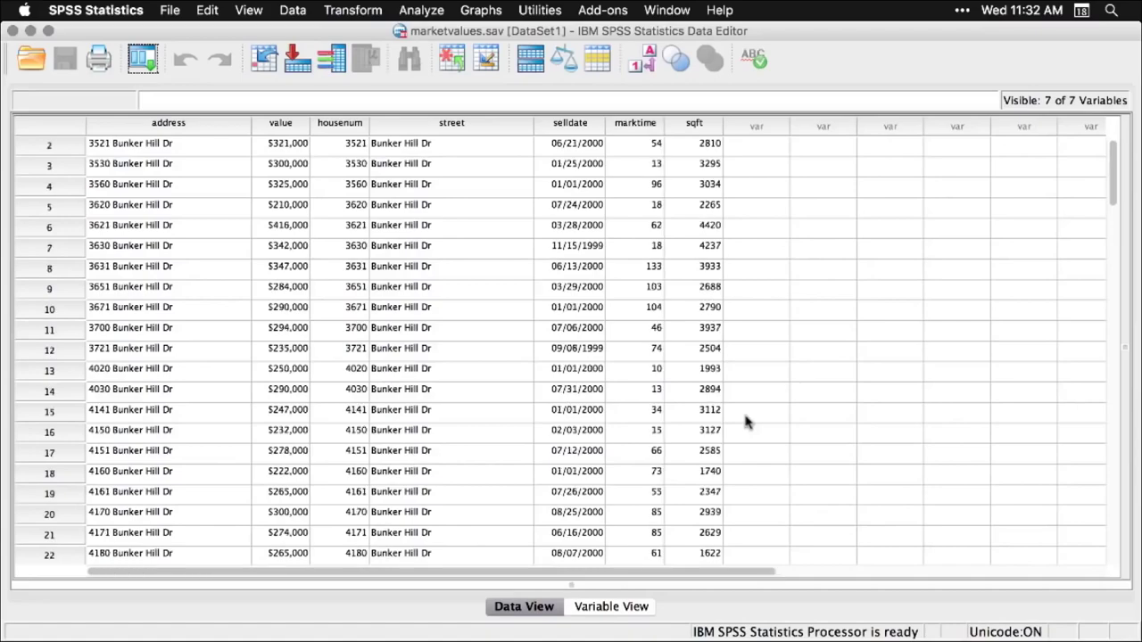
scroll(746, 417, "down", 7)
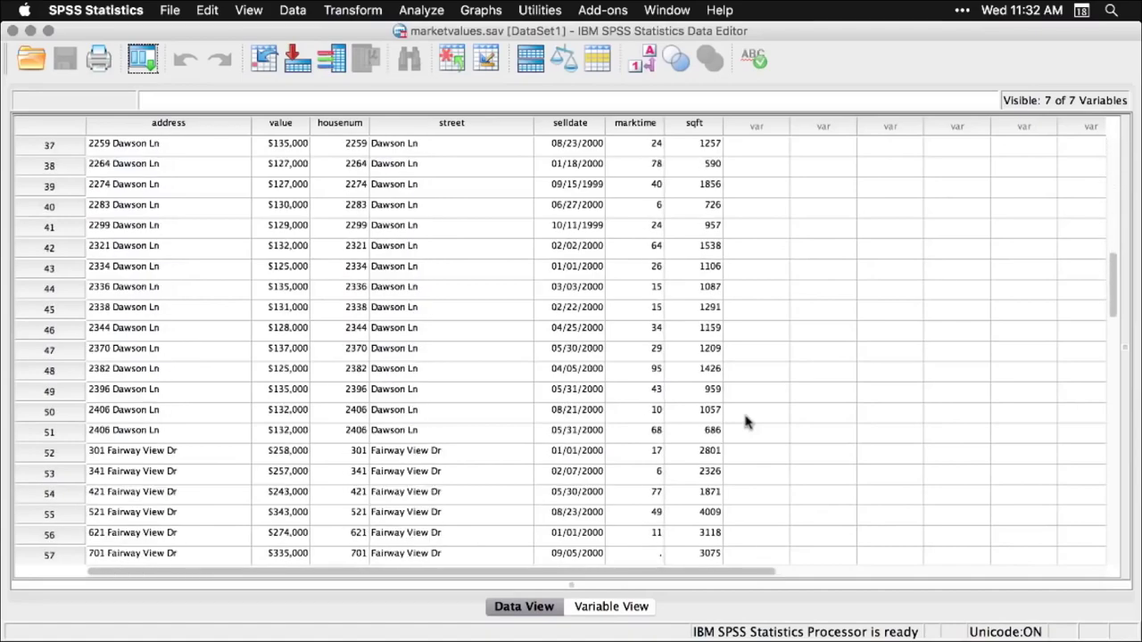
scroll(745, 416, "up", 18)
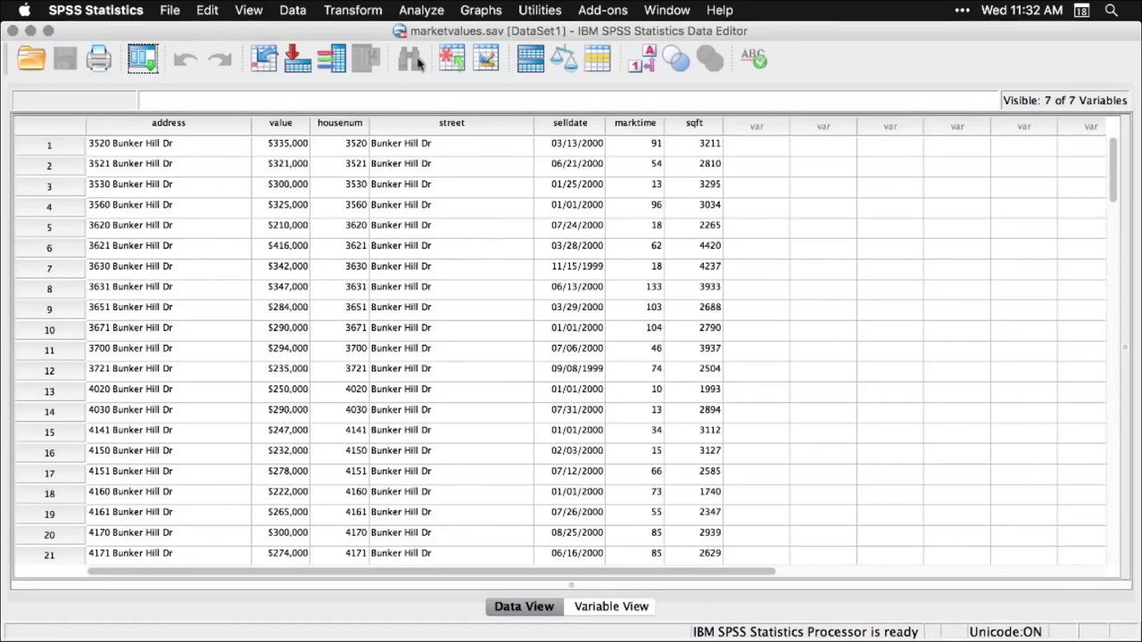
left_click(492, 13)
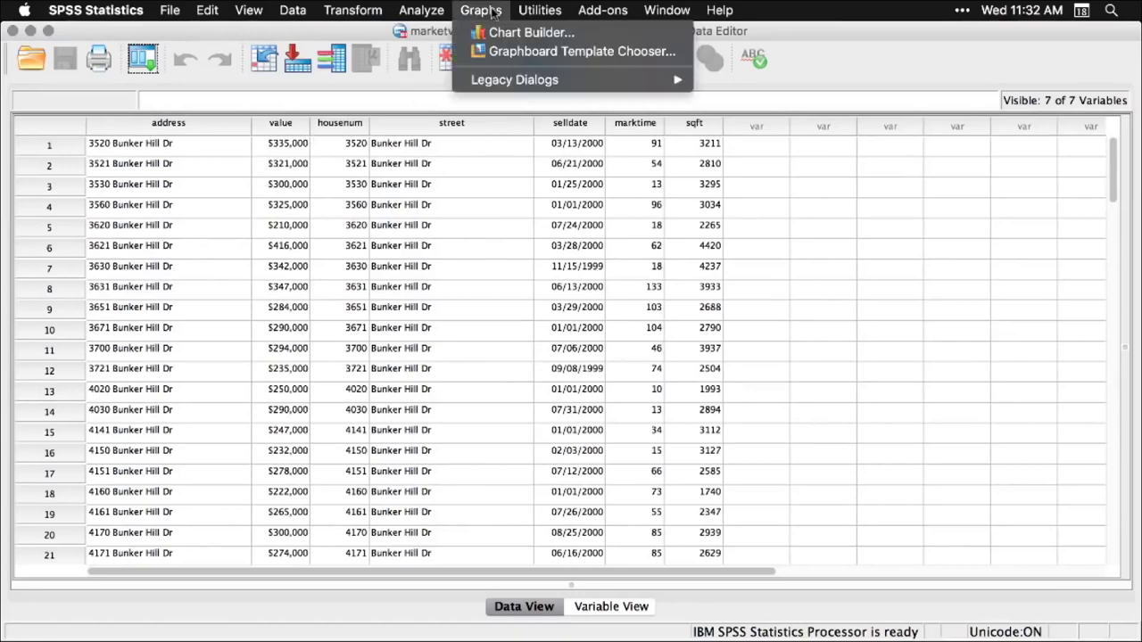
mouse_move(502, 81)
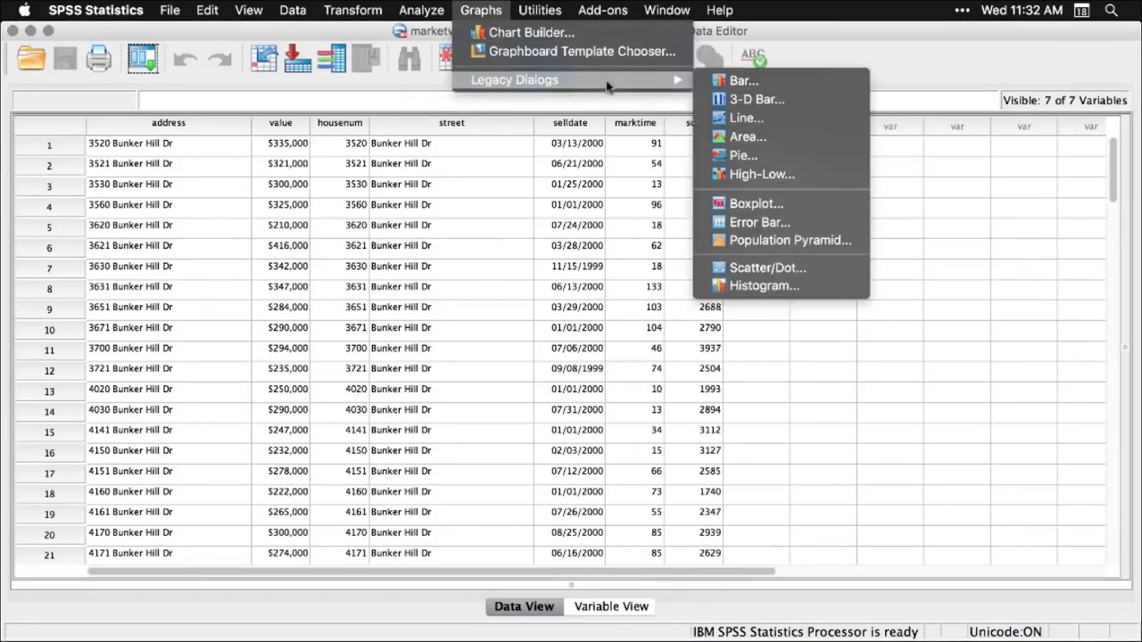
left_click(750, 286)
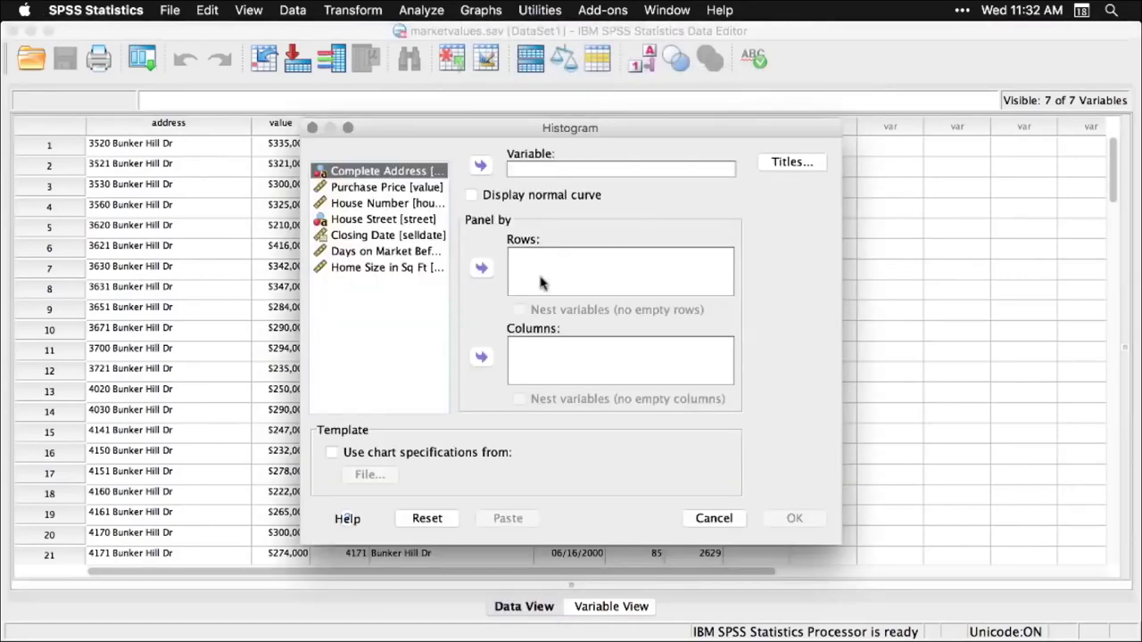
left_click(408, 188)
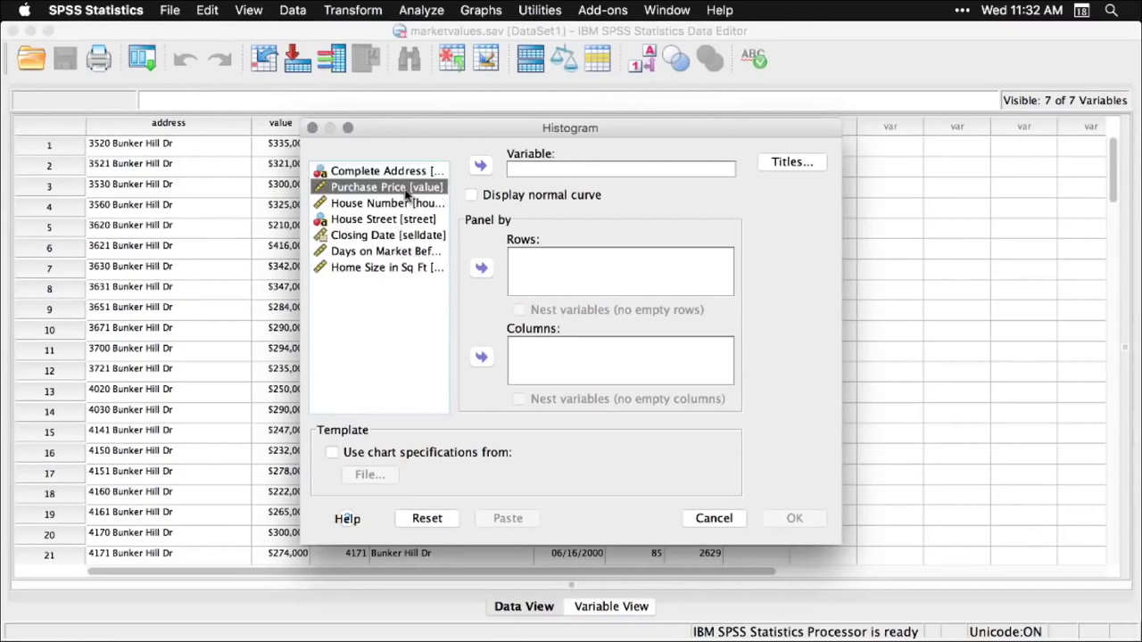
left_click(482, 168)
left_click(472, 194)
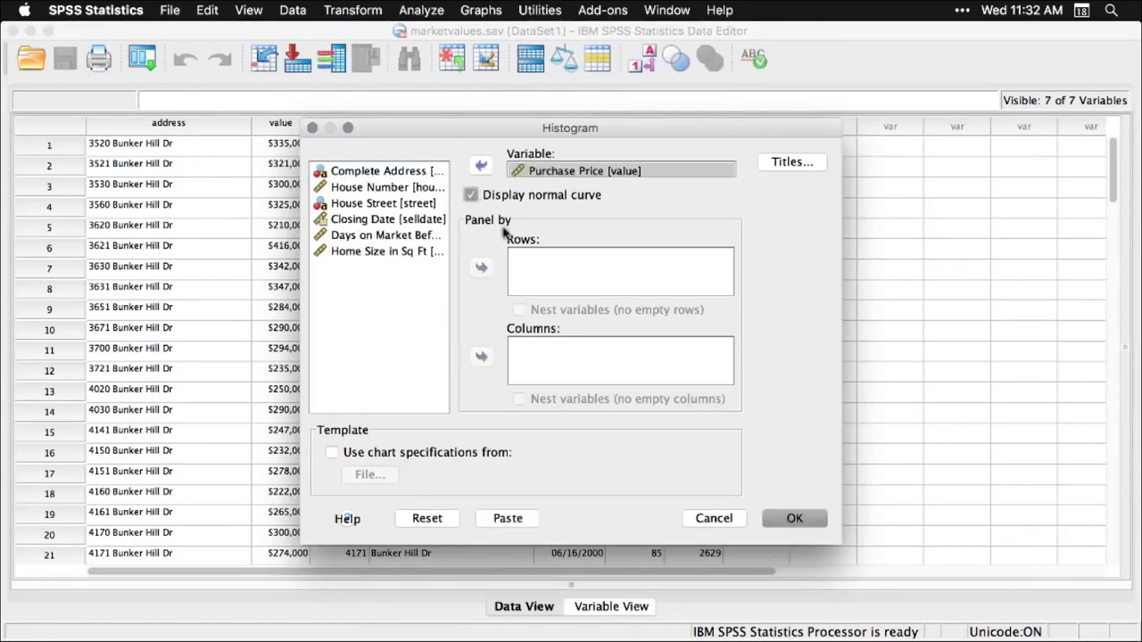
left_click(796, 519)
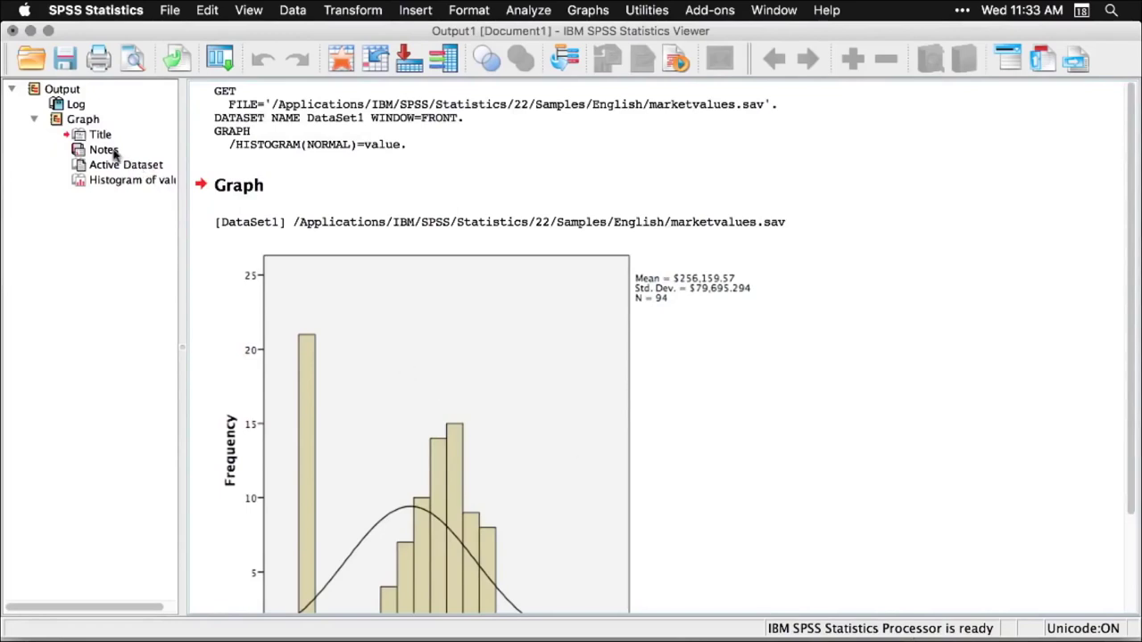
scroll(114, 153, "right", 2)
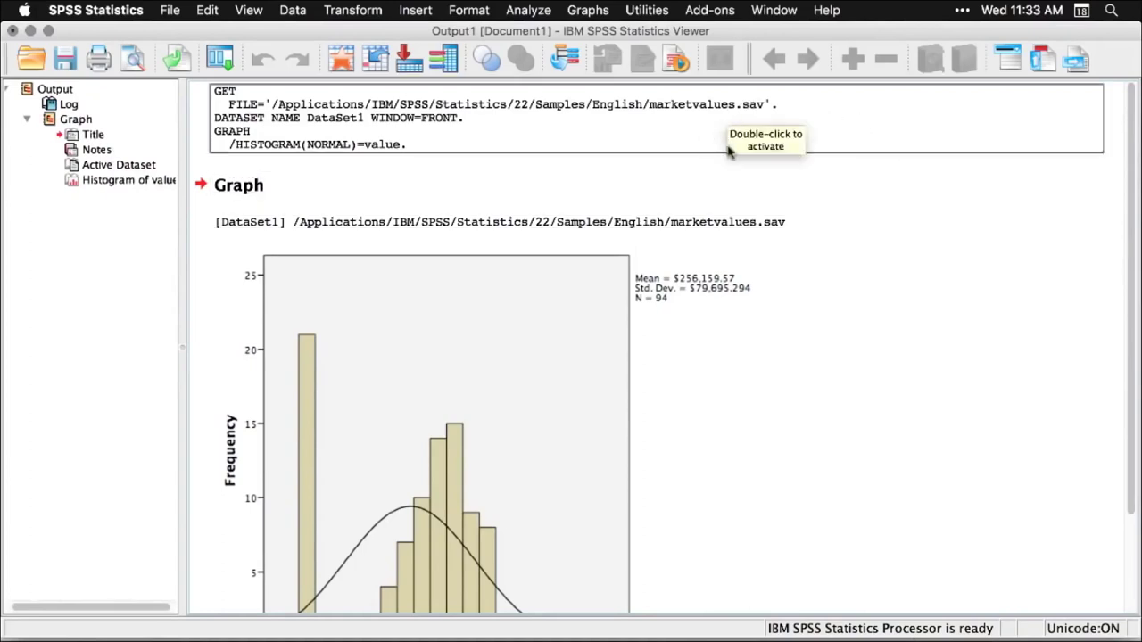
scroll(786, 327, "down", 3)
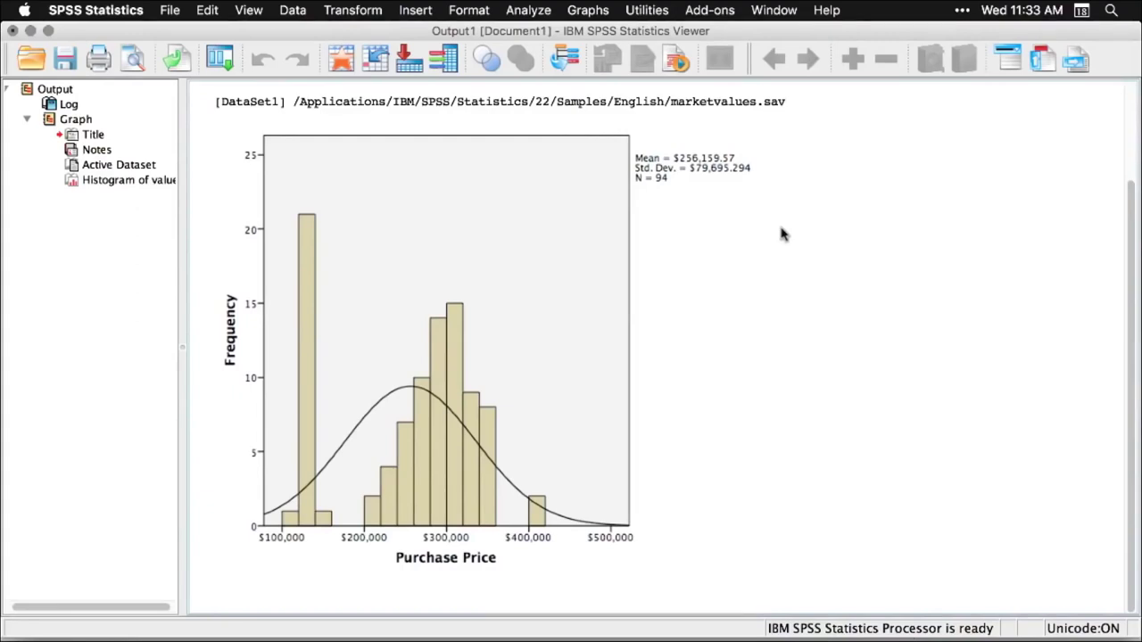
Return to the marketvalues.sav data and run an Explore analysis with Purchase Price as the dependent variable
key("super+grave")
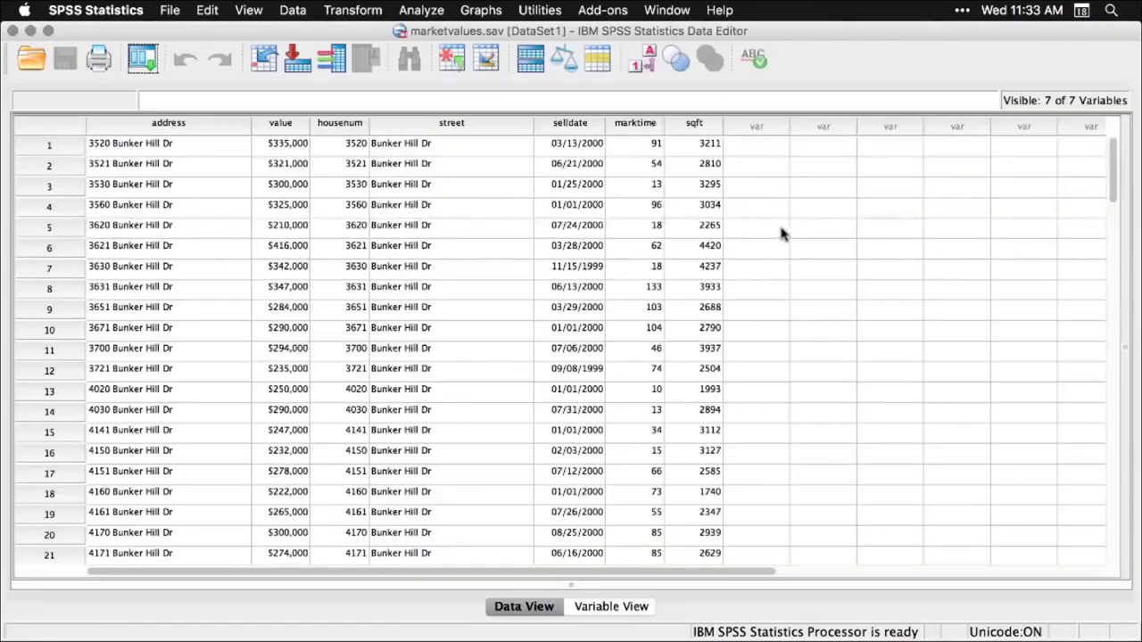
left_click(431, 11)
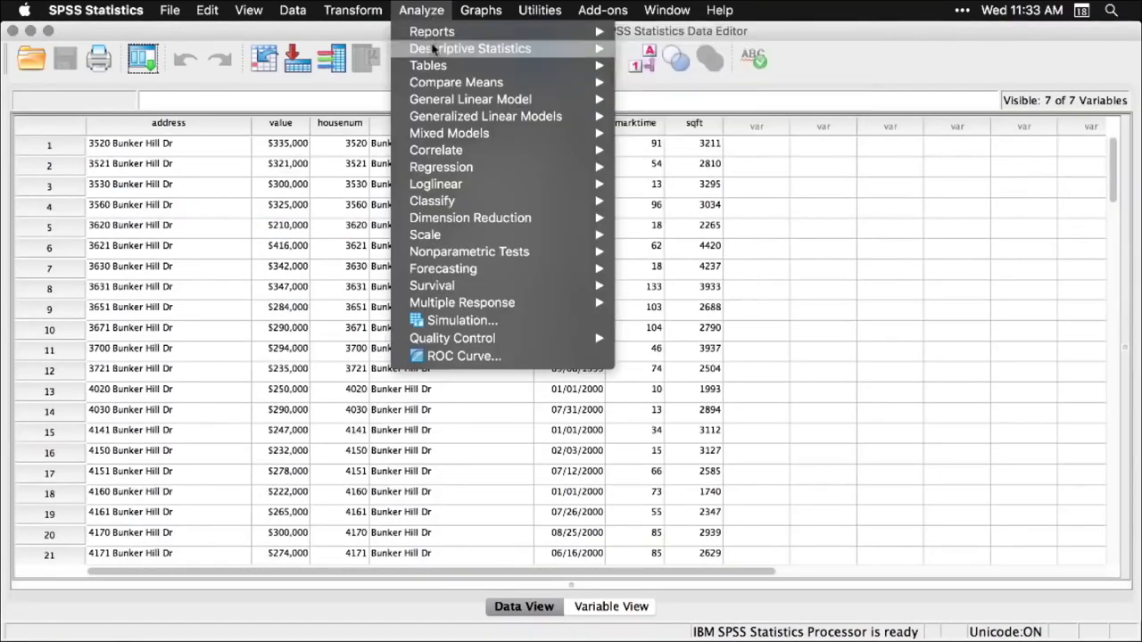
mouse_move(433, 51)
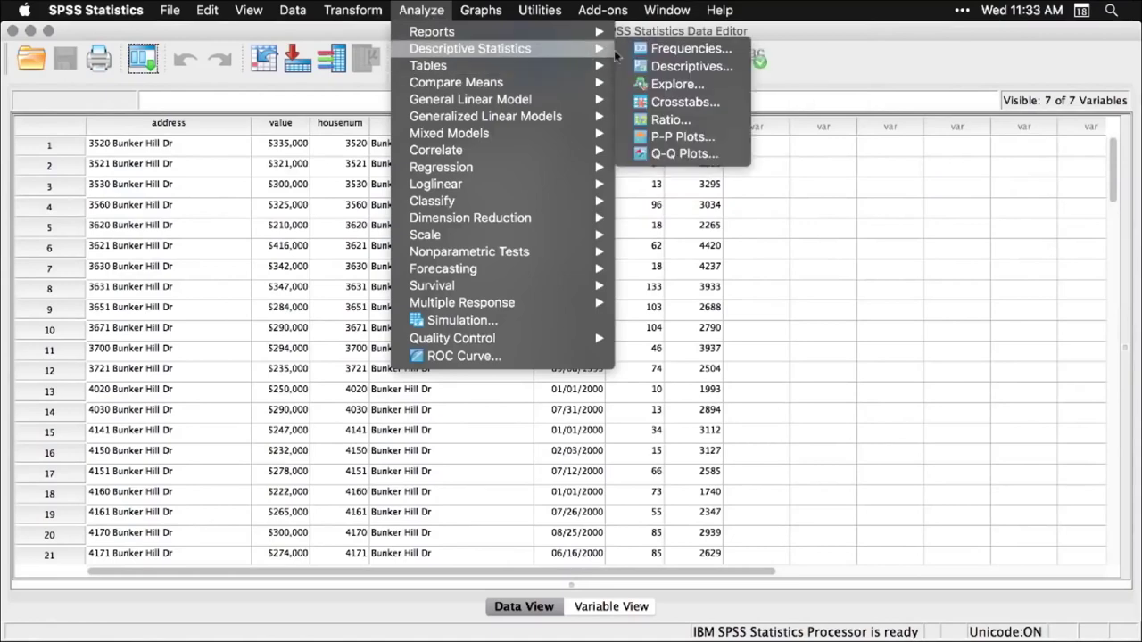
left_click(675, 85)
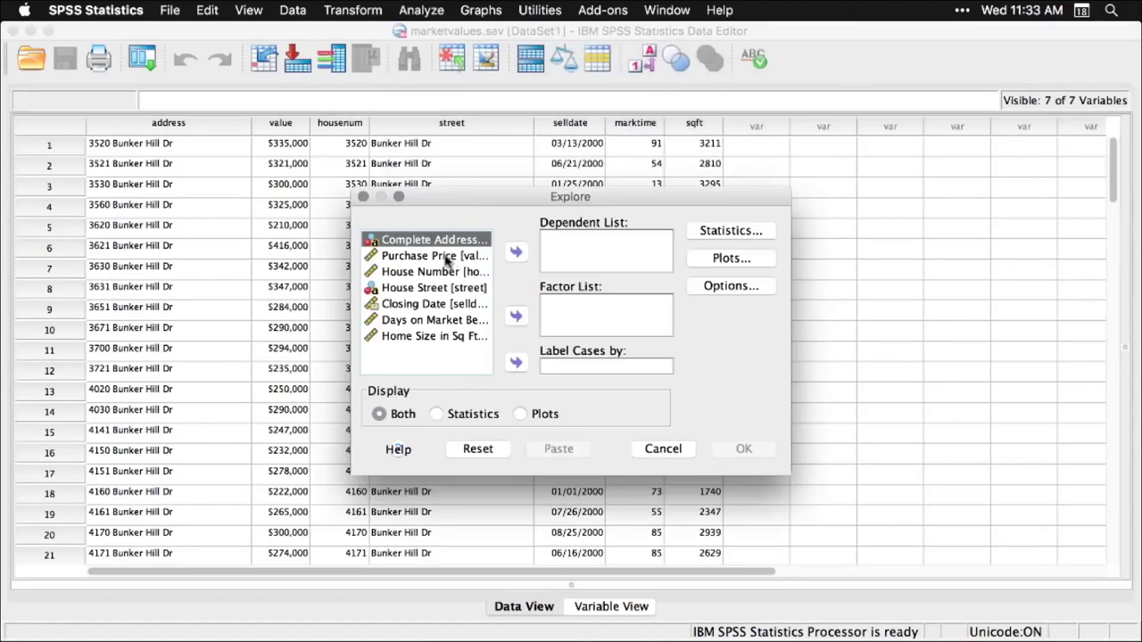
left_click(446, 257)
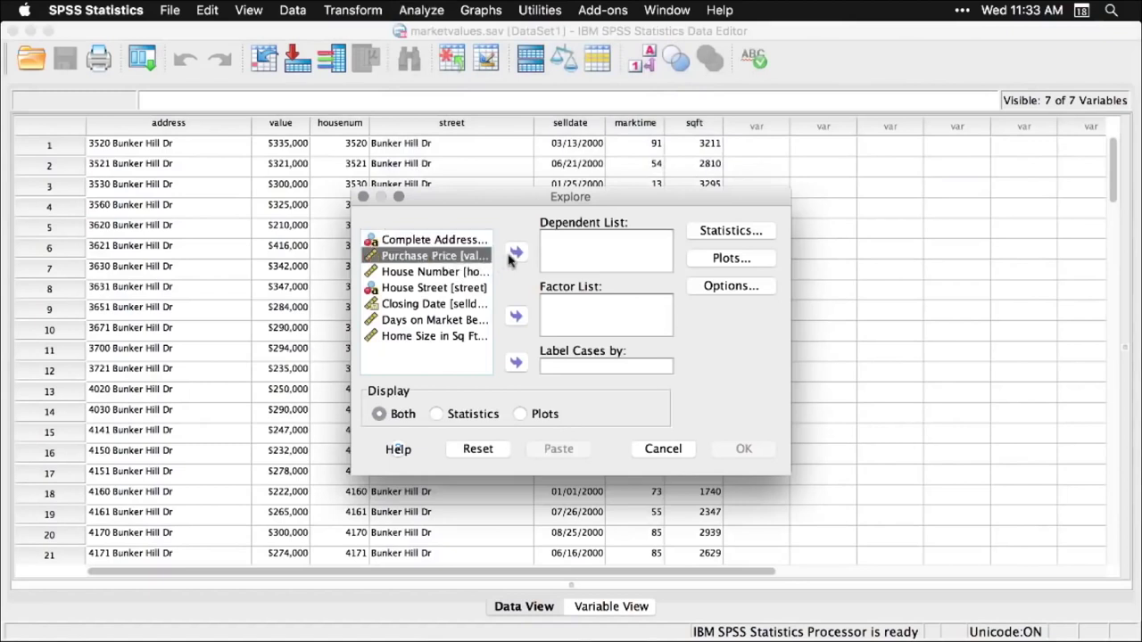
left_click(515, 252)
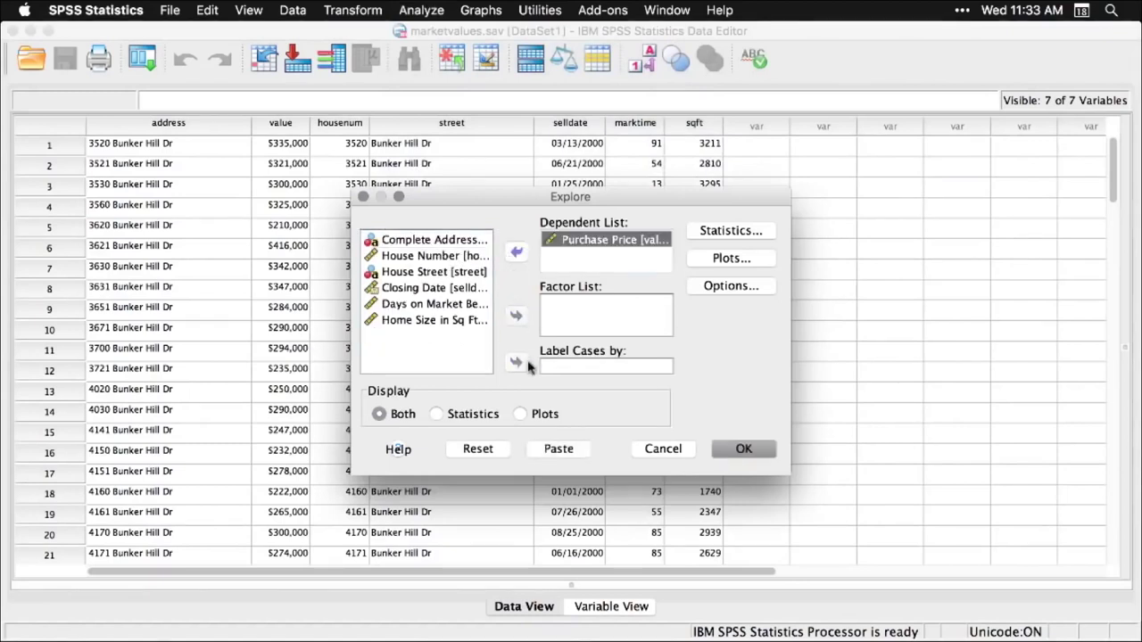
left_click(744, 451)
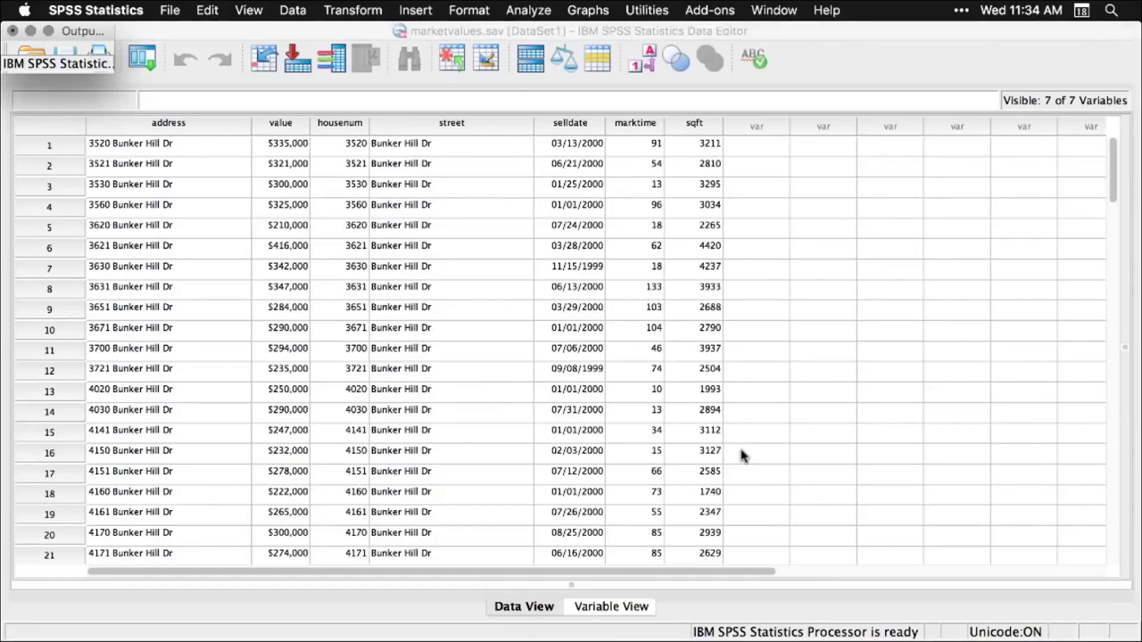
Examine the Explore output's descriptives, stem-and-leaf plot and boxplot, and the command log above the histogram and the Explore results
scroll(740, 456, "up", 10)
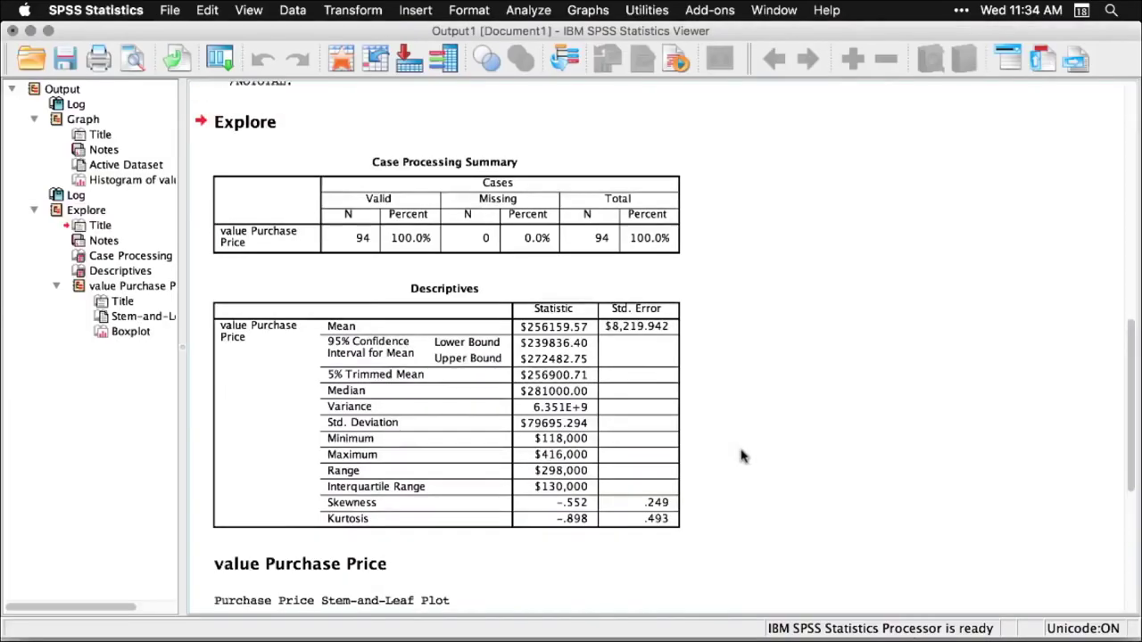
scroll(741, 456, "down", 5)
scroll(740, 456, "down", 10)
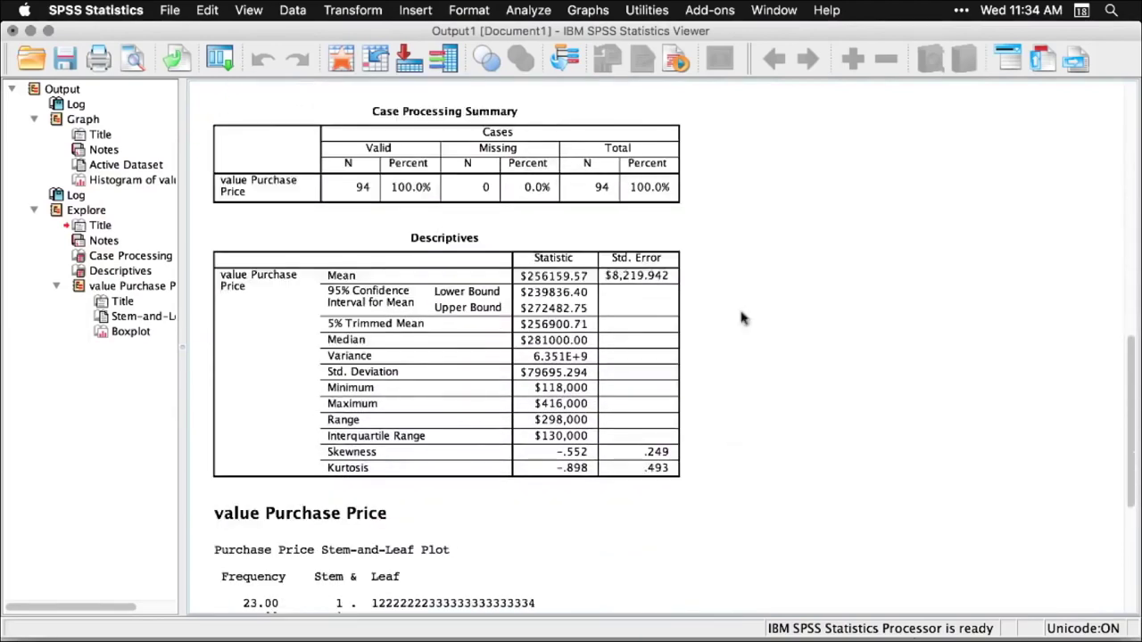
scroll(725, 218, "down", 15)
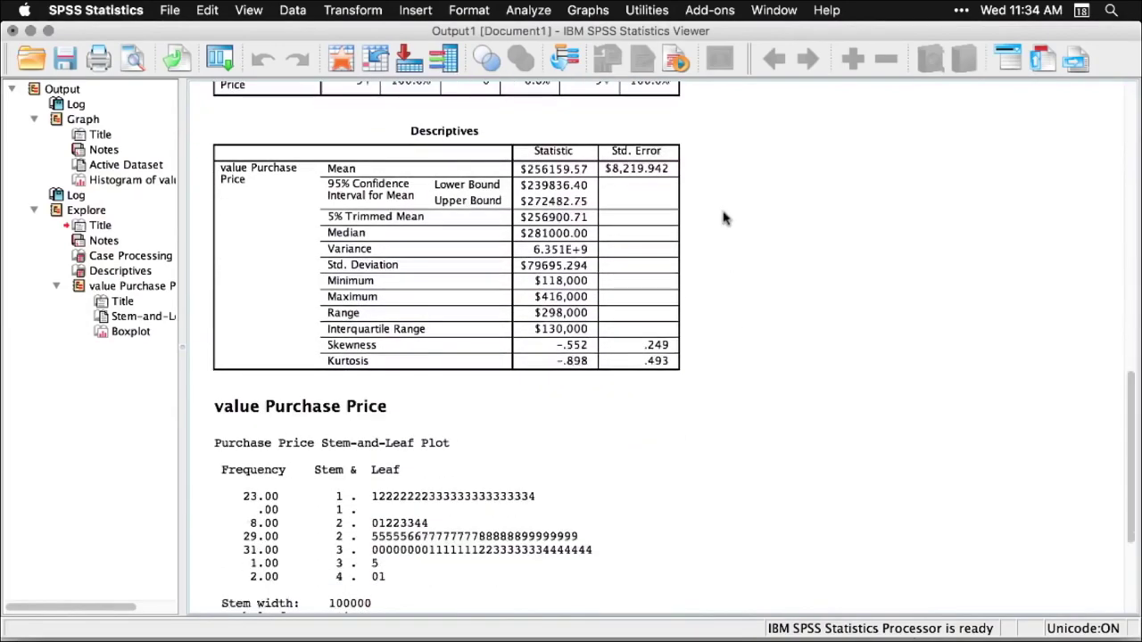
scroll(725, 219, "down", 8)
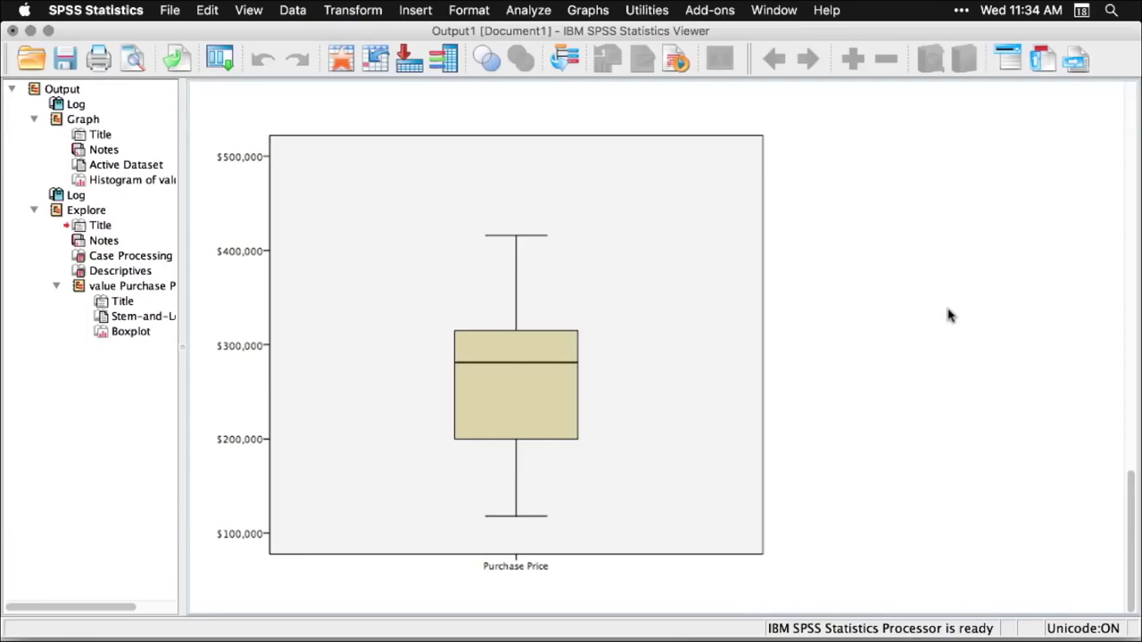
scroll(948, 315, "up", 15)
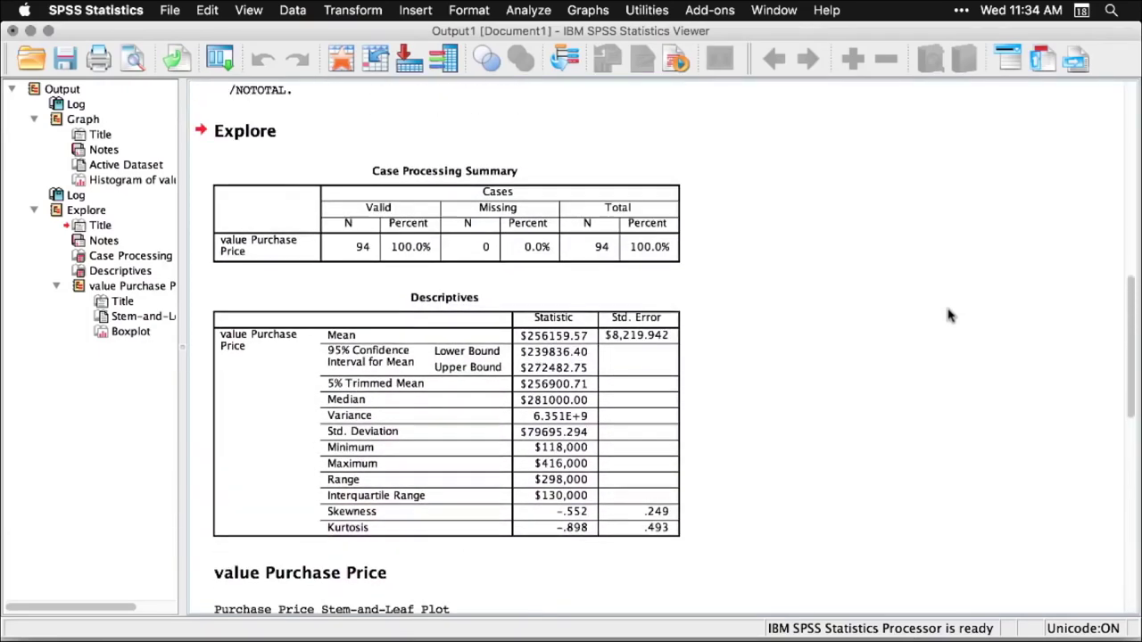
scroll(949, 315, "up", 10)
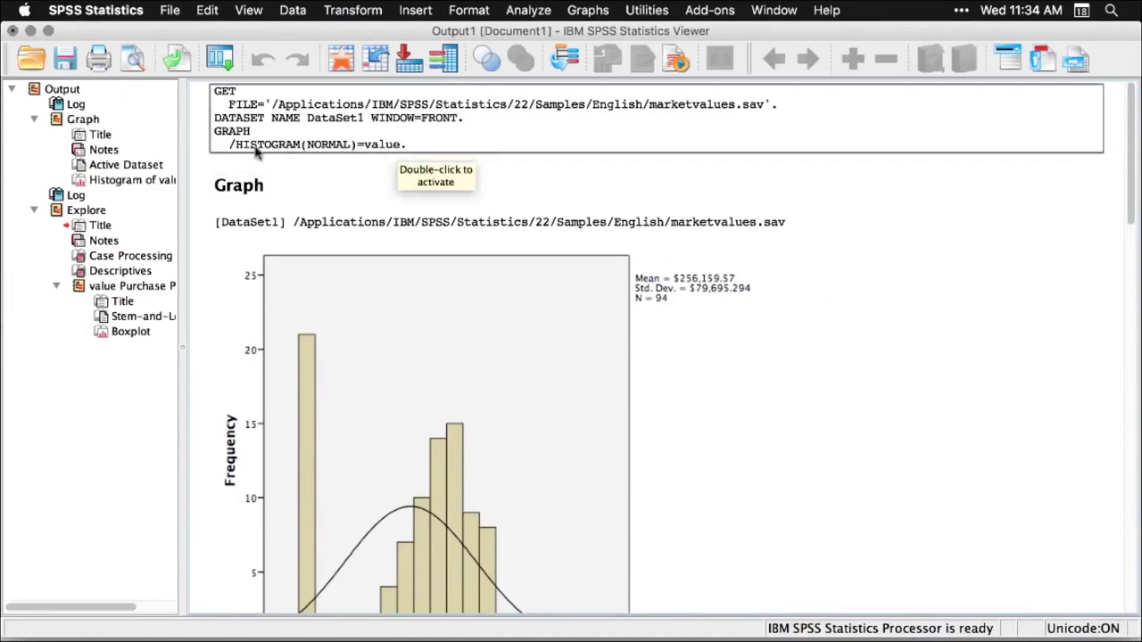
scroll(875, 388, "down", 2)
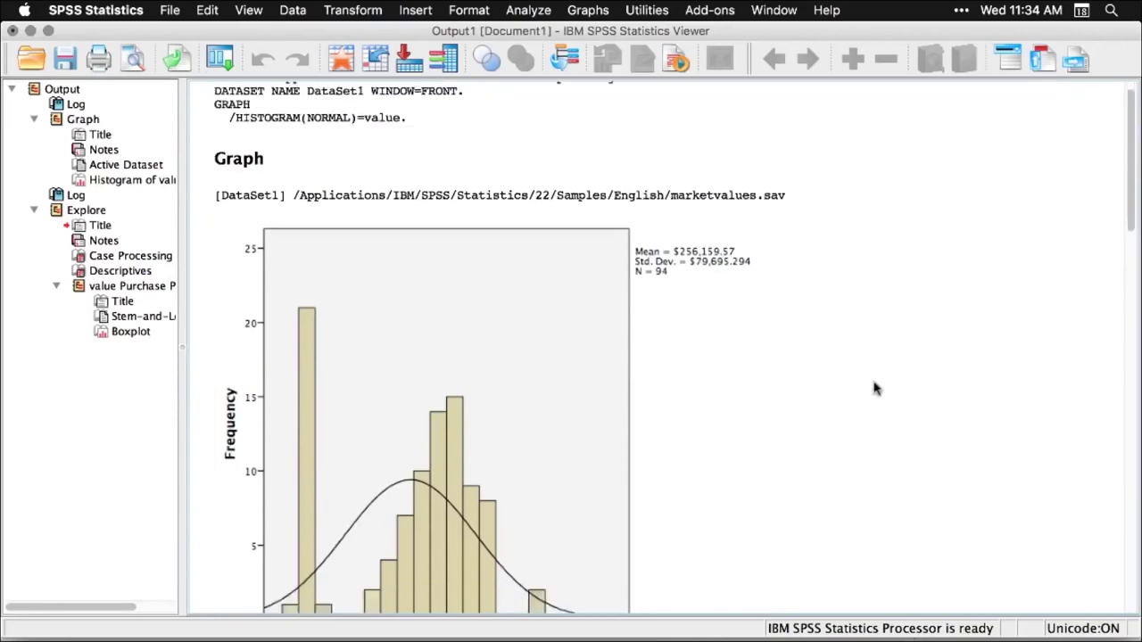
scroll(874, 388, "down", 15)
scroll(874, 388, "up", 5)
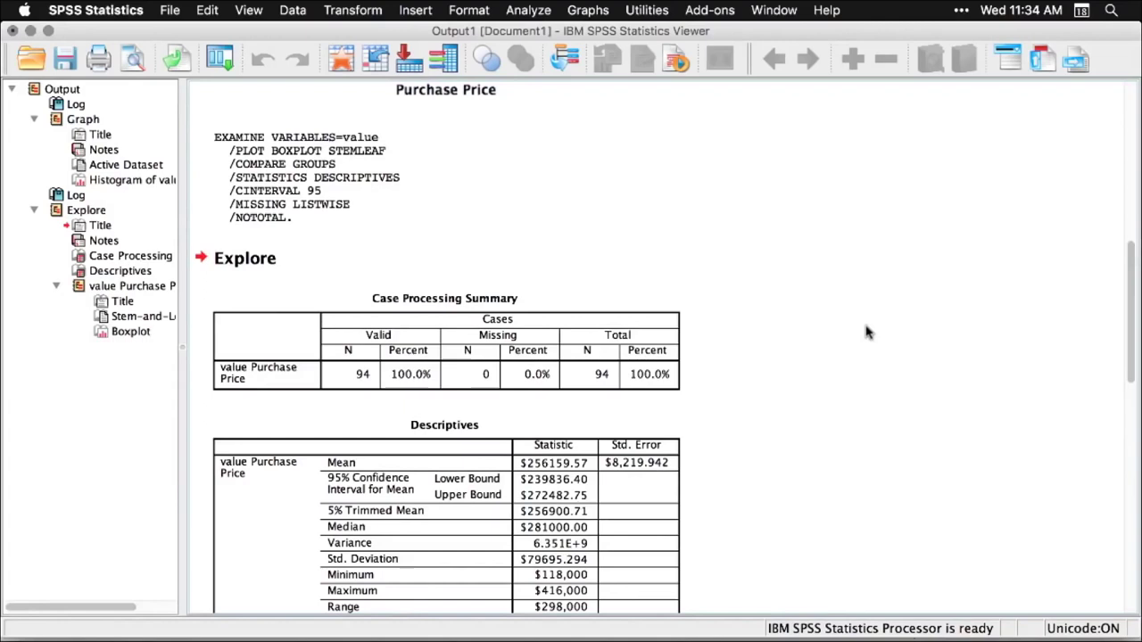
Create a new syntax file and collapse the error pane beneath the code area
left_click(170, 10)
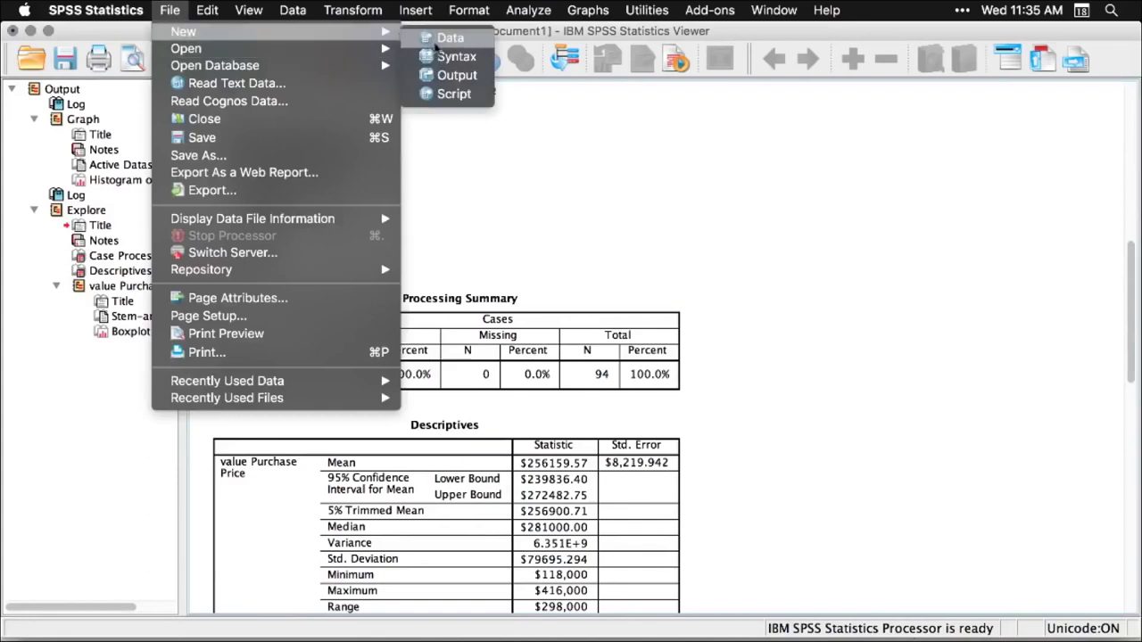
left_click(444, 57)
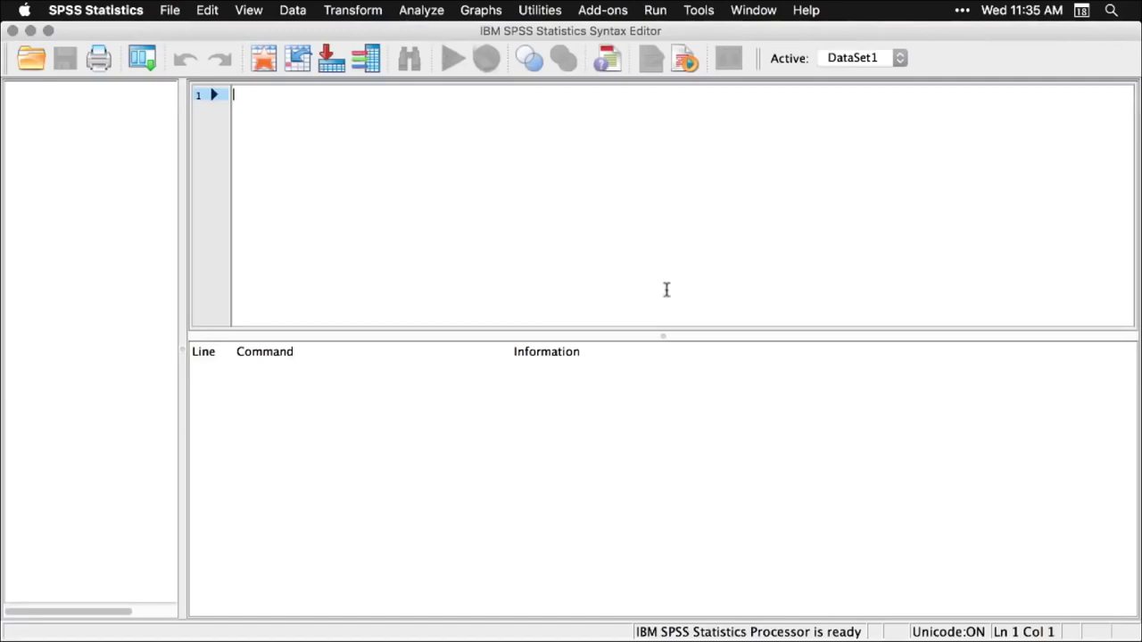
left_click(663, 335)
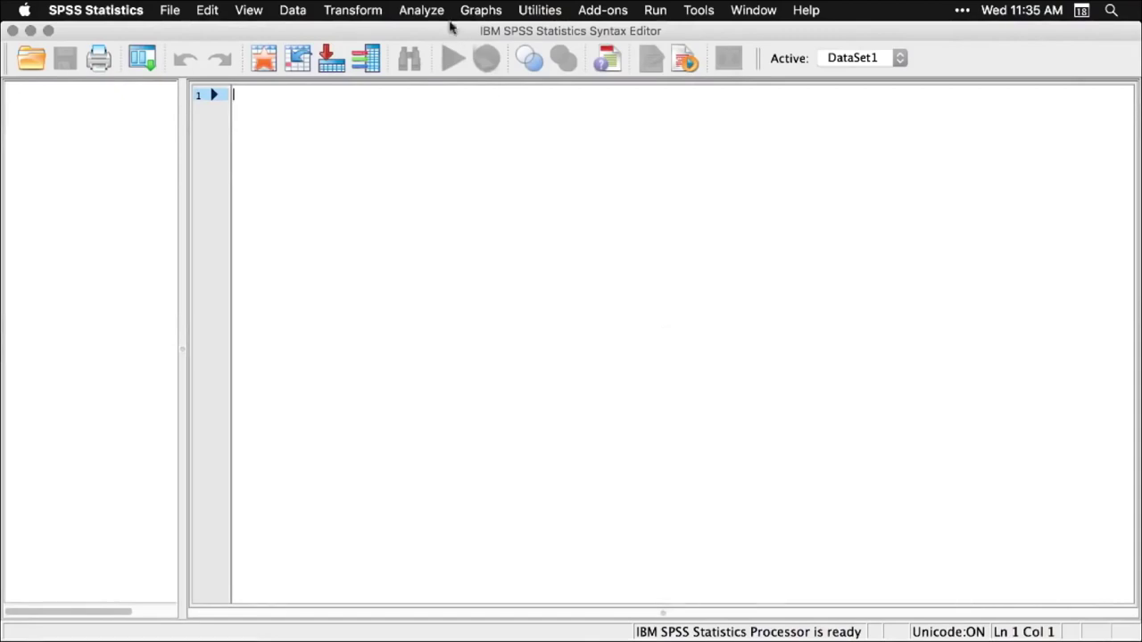
Paste the commands of the Explore analysis for Purchase Price into the syntax file without running them
left_click(421, 10)
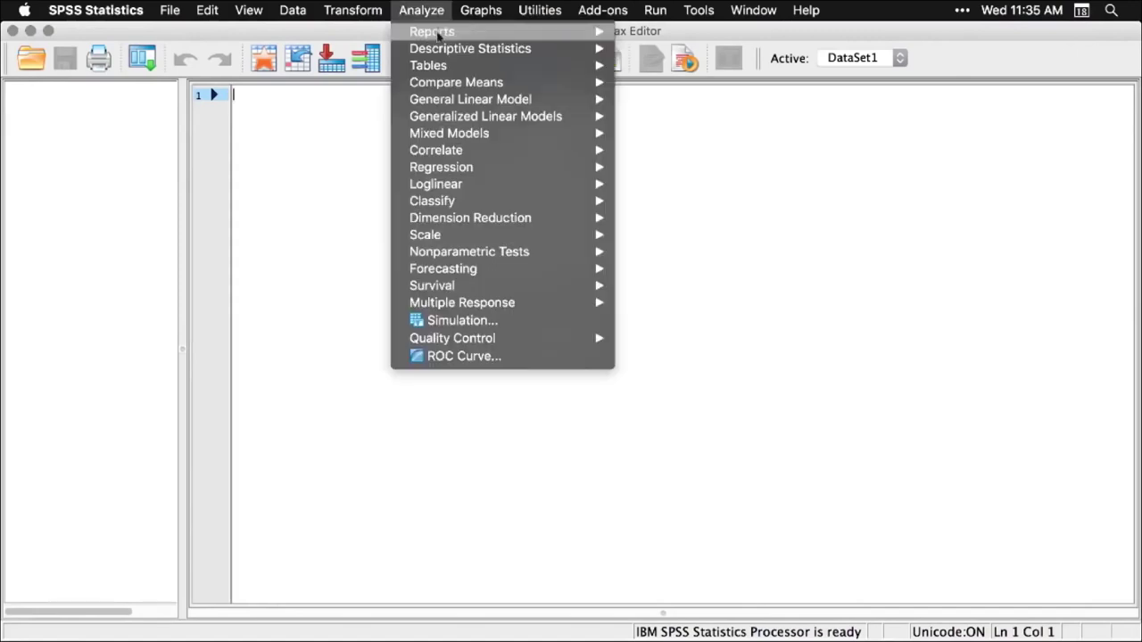
mouse_move(439, 48)
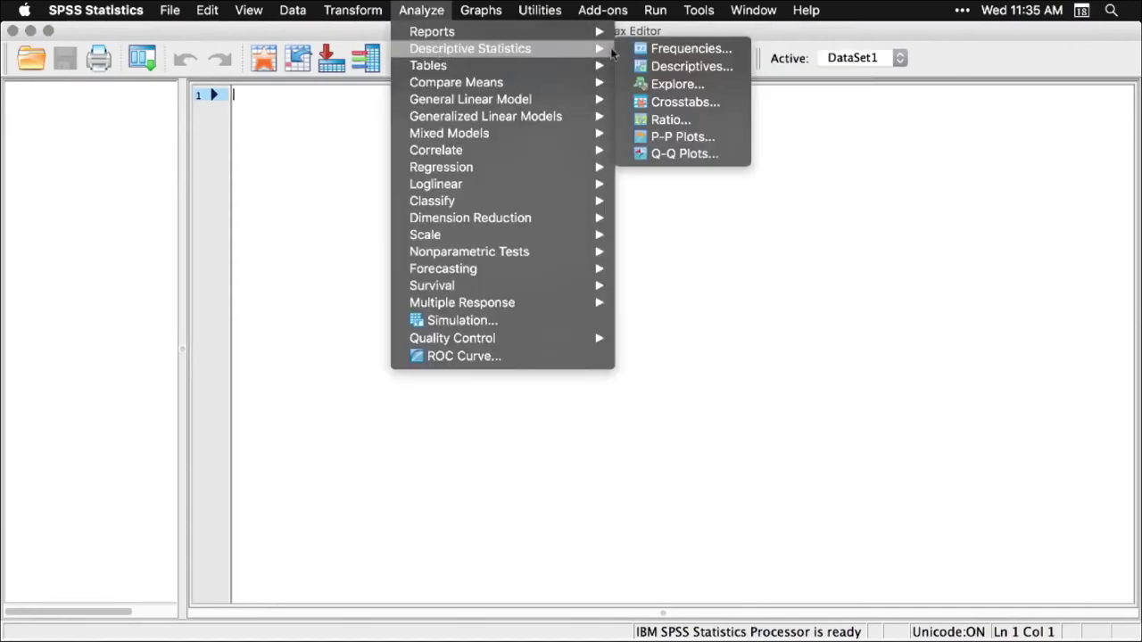
left_click(679, 85)
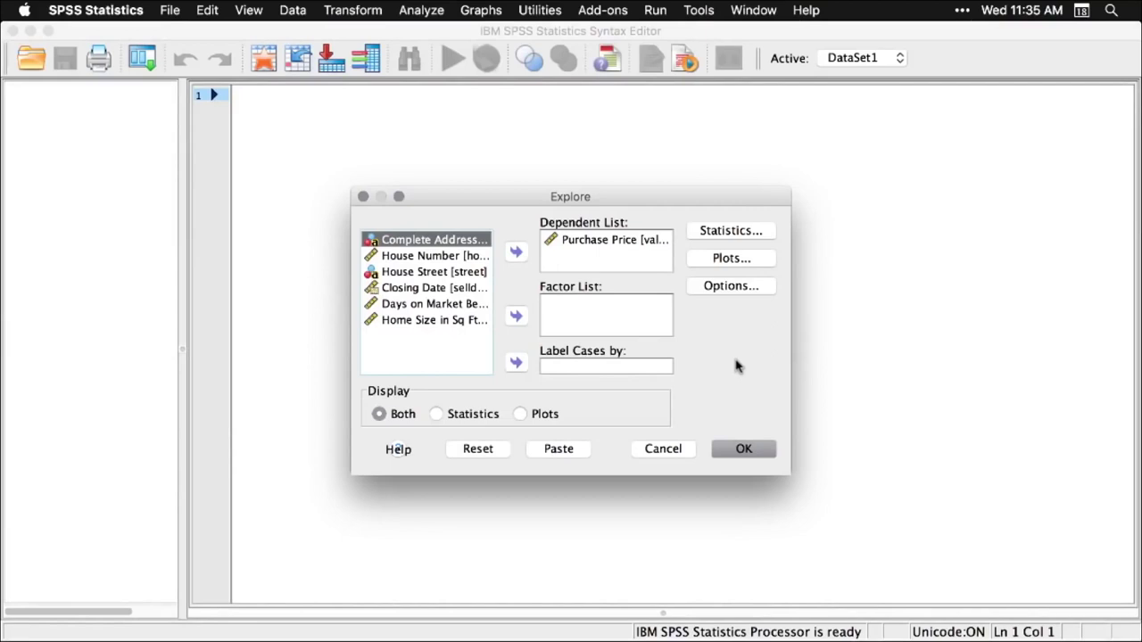
left_click(559, 449)
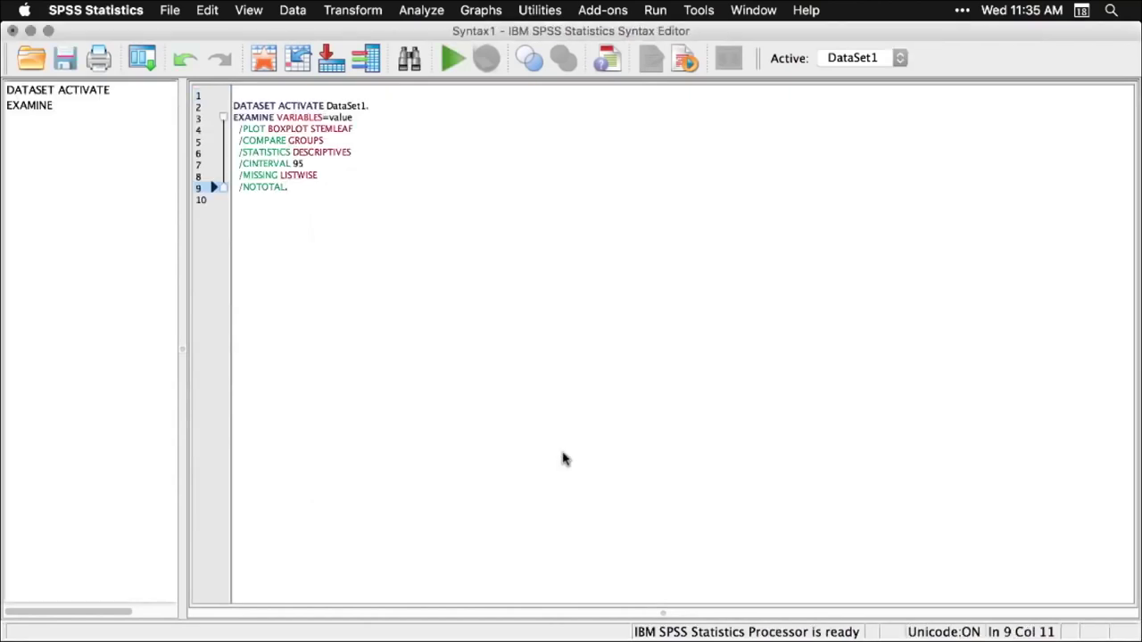
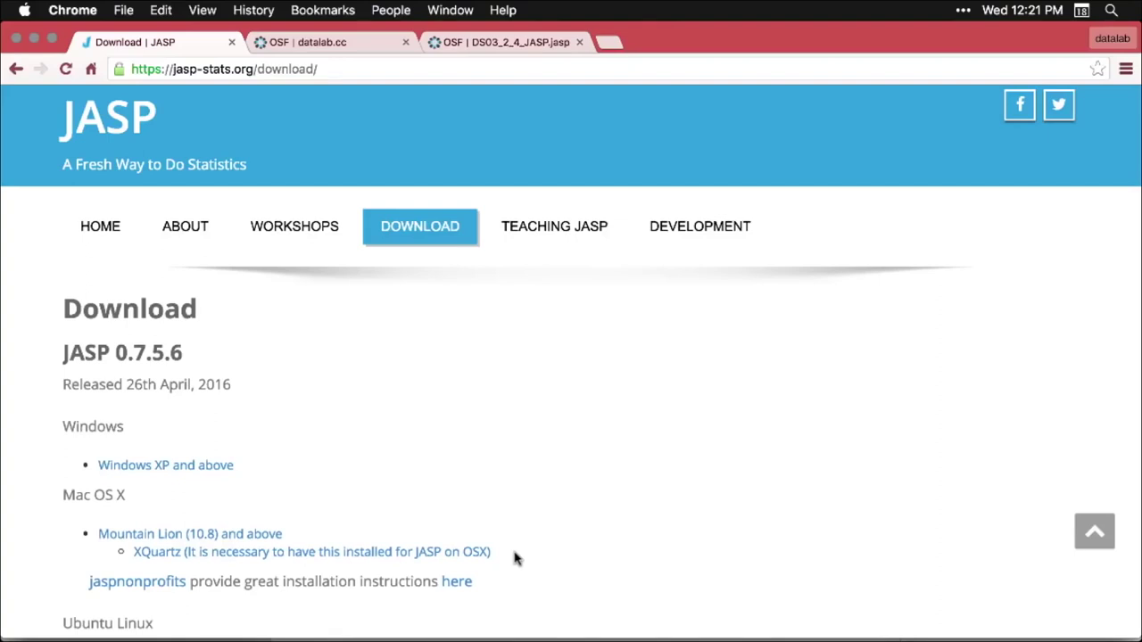
Switch to JASP, open the Big 5 example data set and narrow the data area to give the results more room
scroll(515, 557, "down", 5)
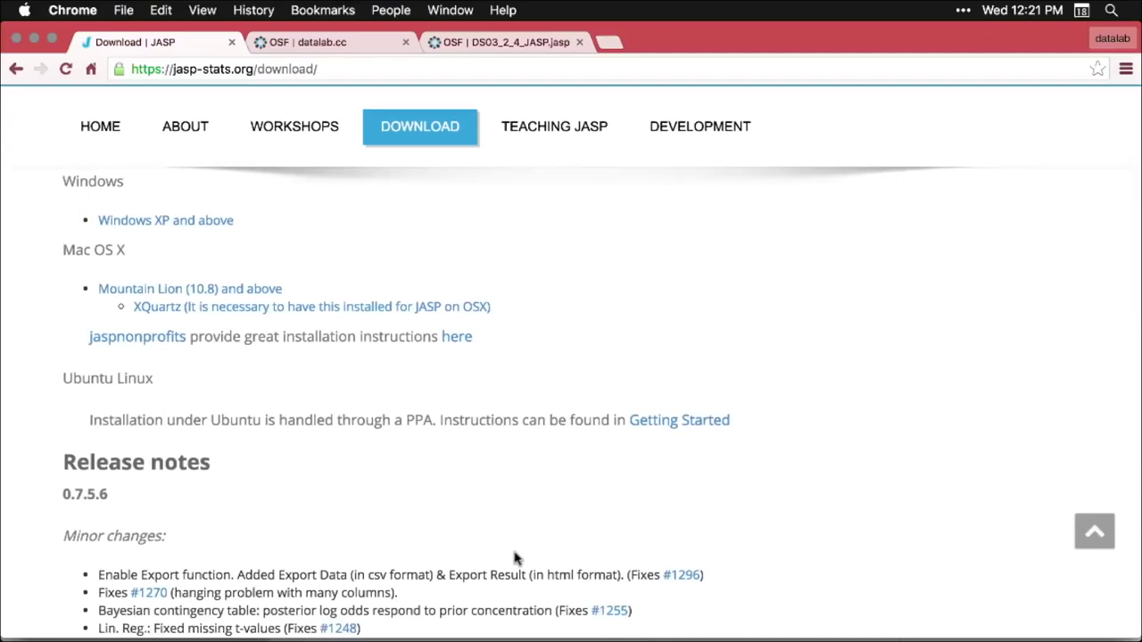
key("super+Tab")
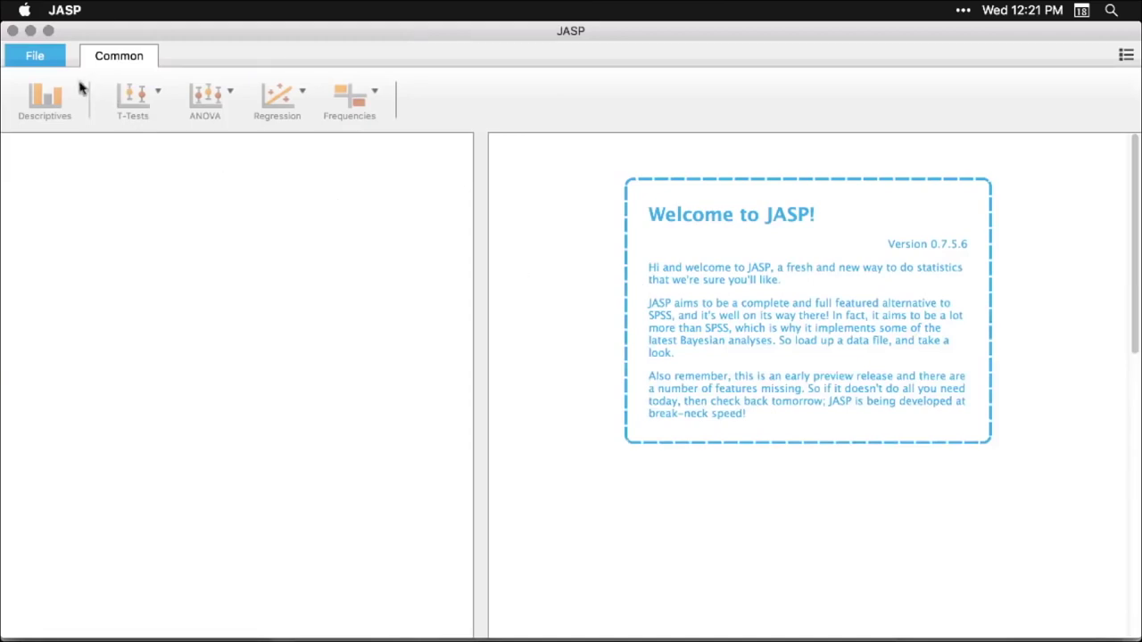
left_click(37, 59)
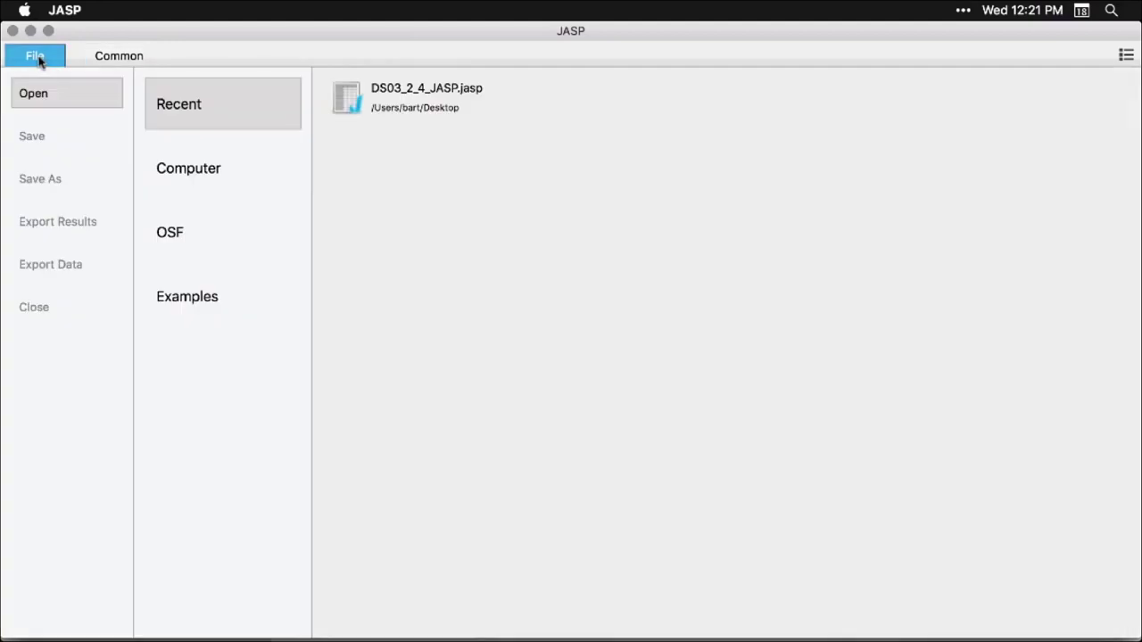
left_click(188, 303)
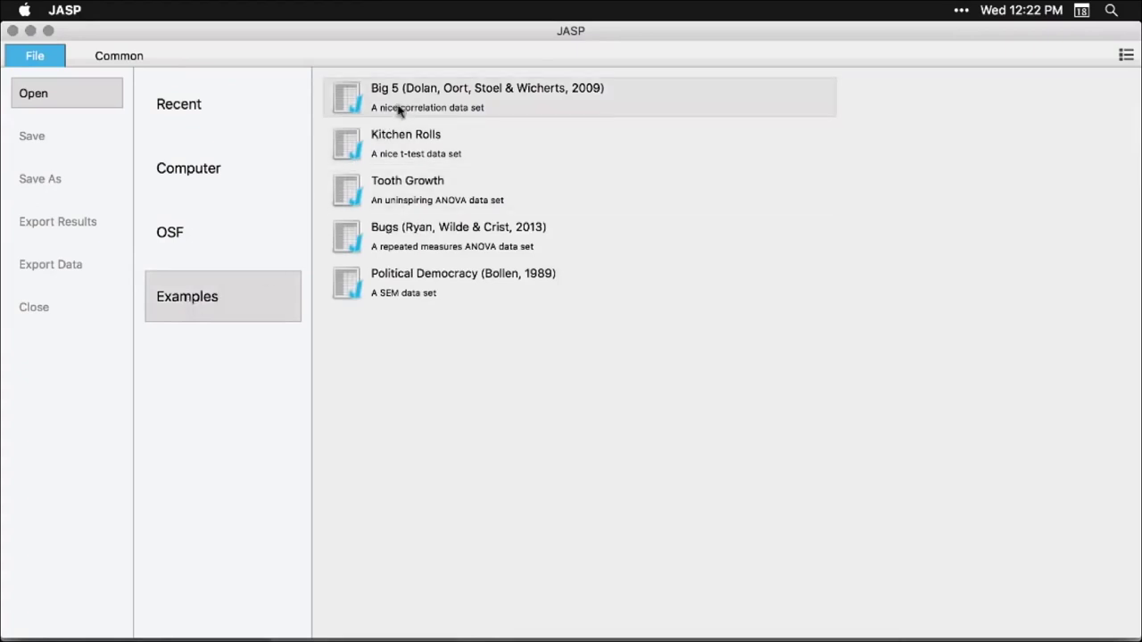
left_click(548, 111)
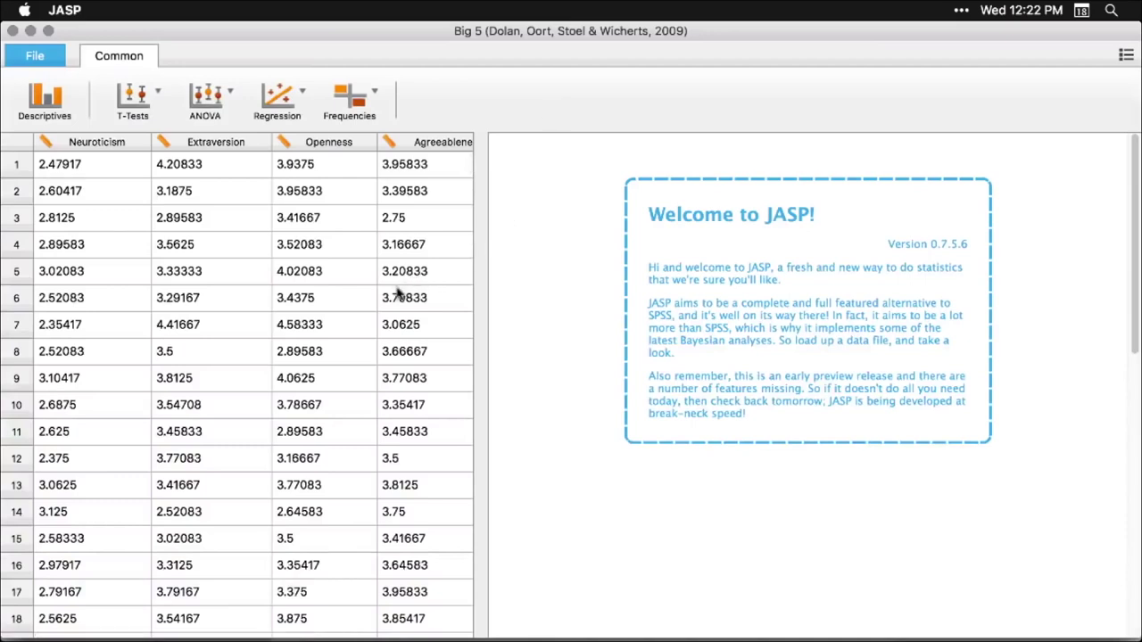
left_click_drag(479, 378, 426, 390)
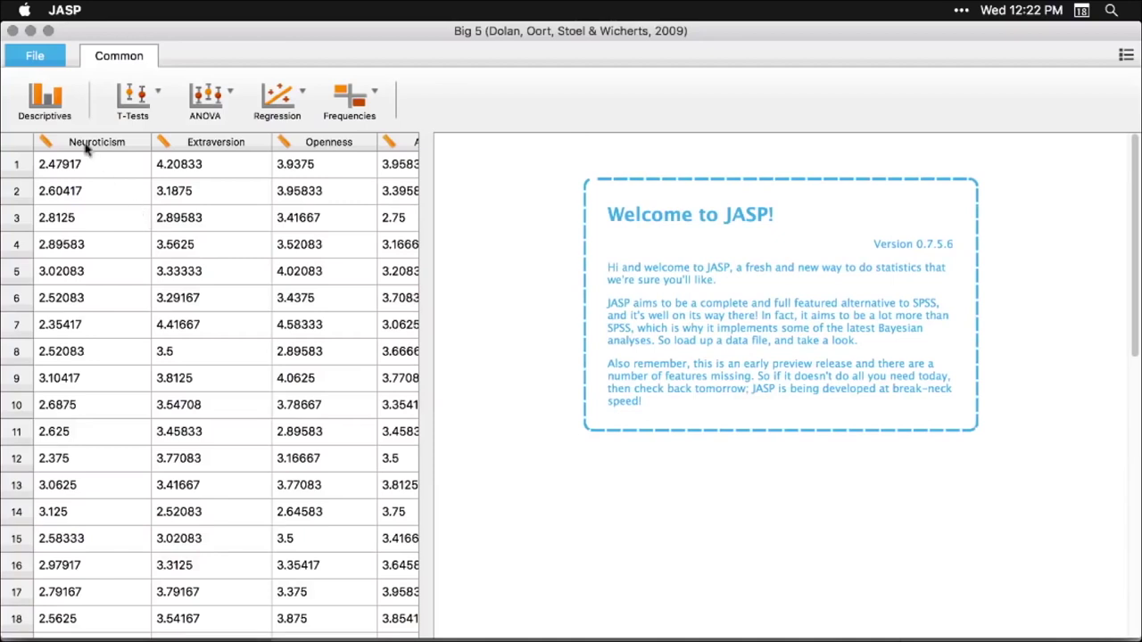
Run a Descriptives analysis on all five variables: Neuroticism, Extraversion, Openness, Agreeableness and Conscientiousness
left_click(47, 102)
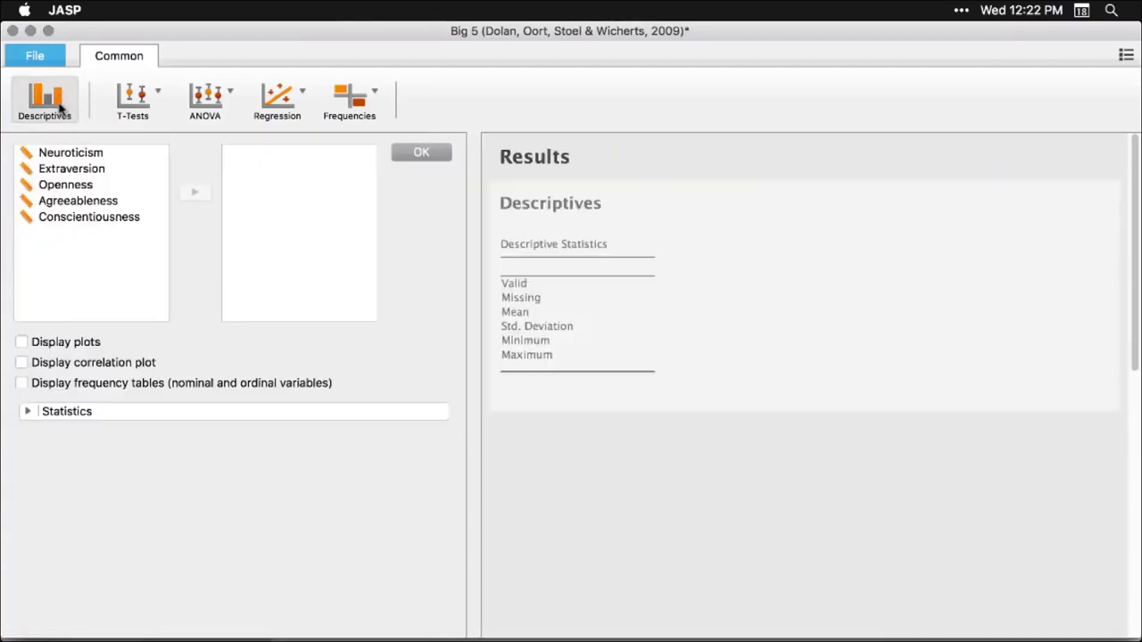
left_click(68, 157)
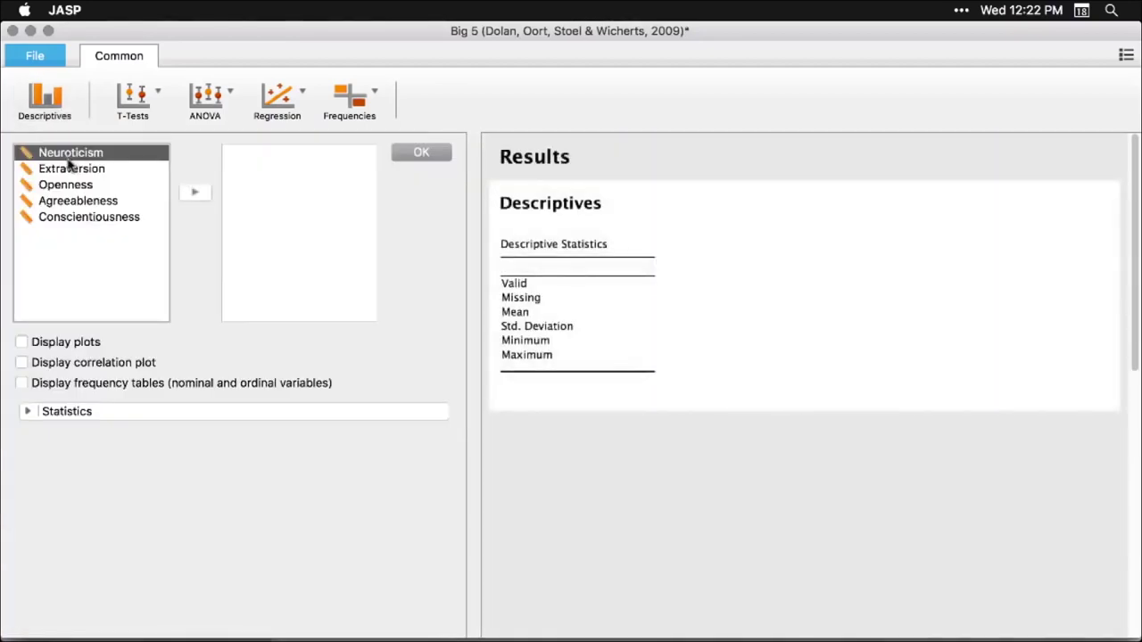
left_click(65, 219, "shift")
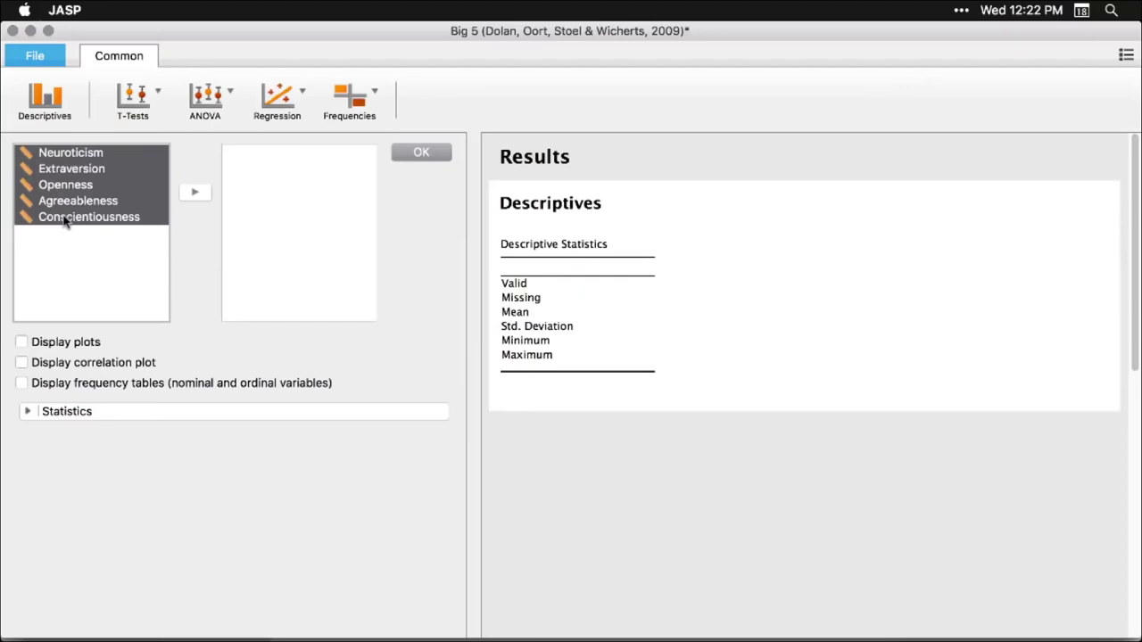
left_click(197, 193)
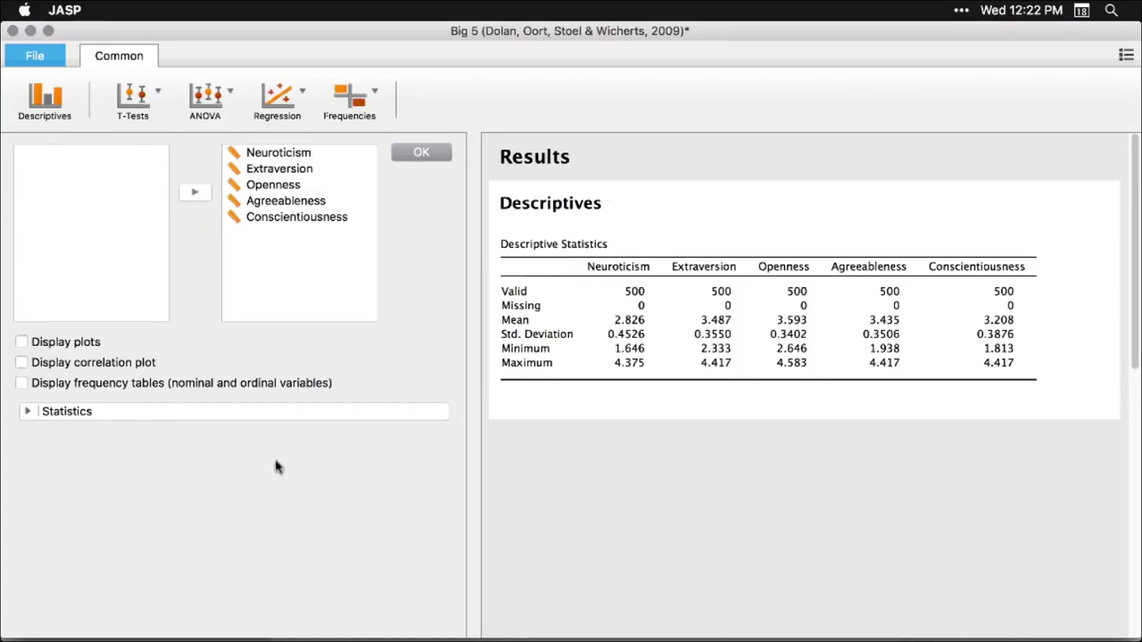
Add quartiles and the median to the descriptive statistics and display the variables' distribution plots
left_click(27, 411)
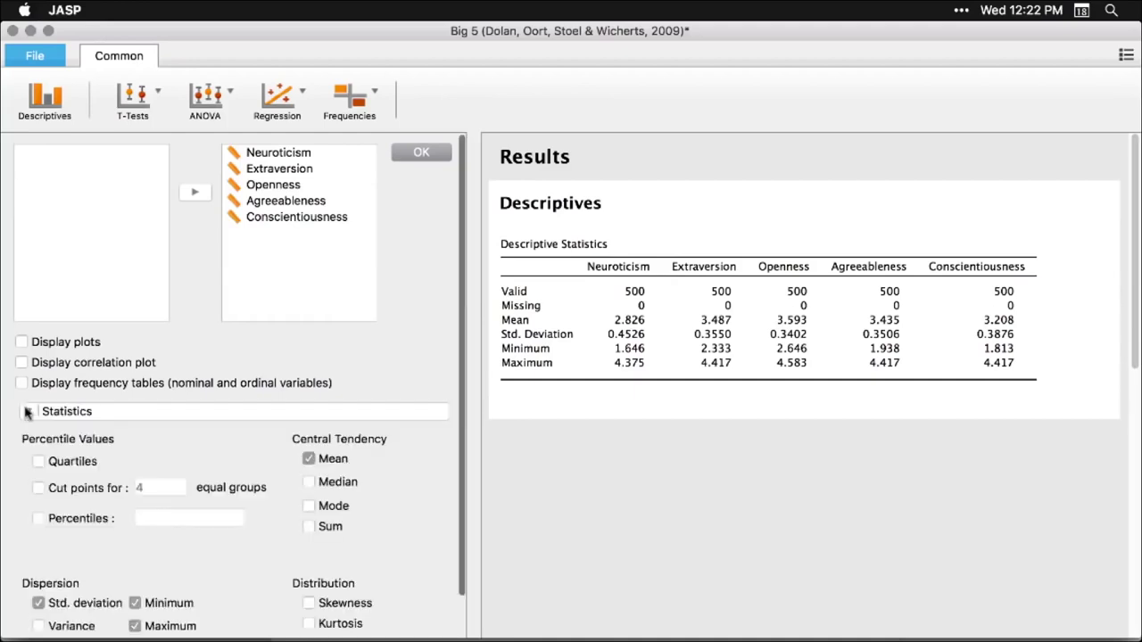
left_click(37, 462)
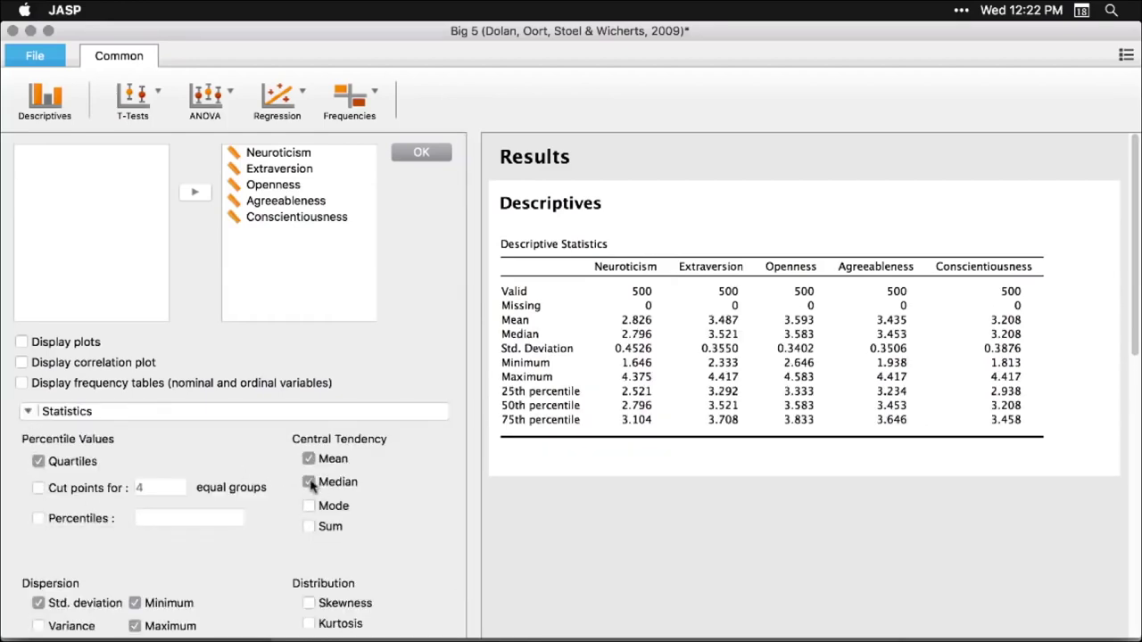
left_click(22, 344)
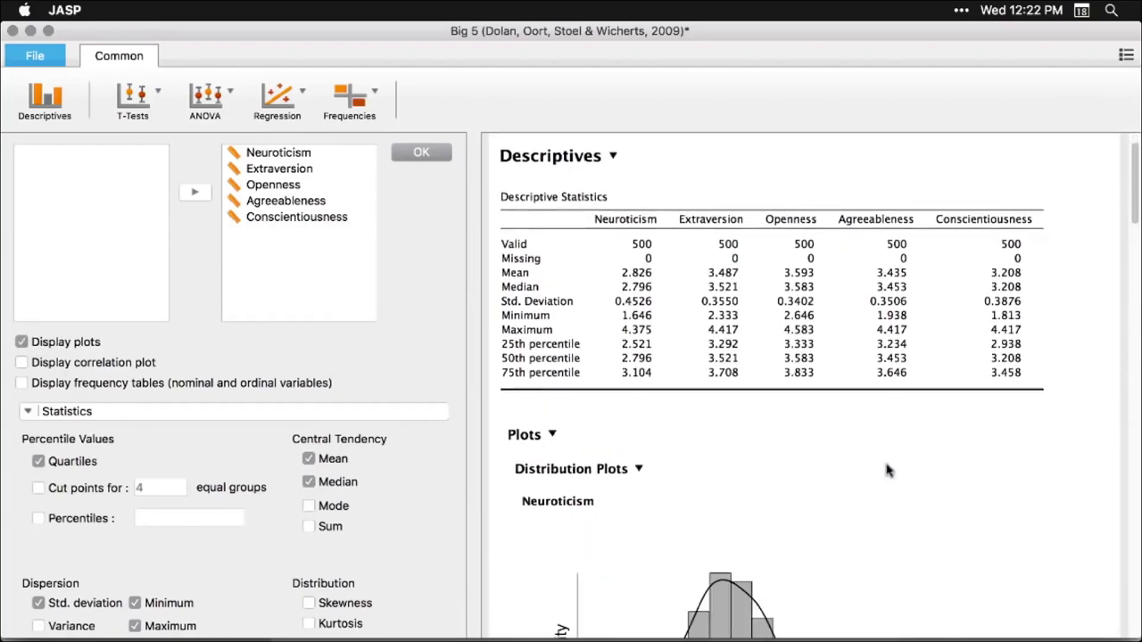
Look over the distribution plots and resize them smaller so that several fit side by side
scroll(888, 470, "down", 10)
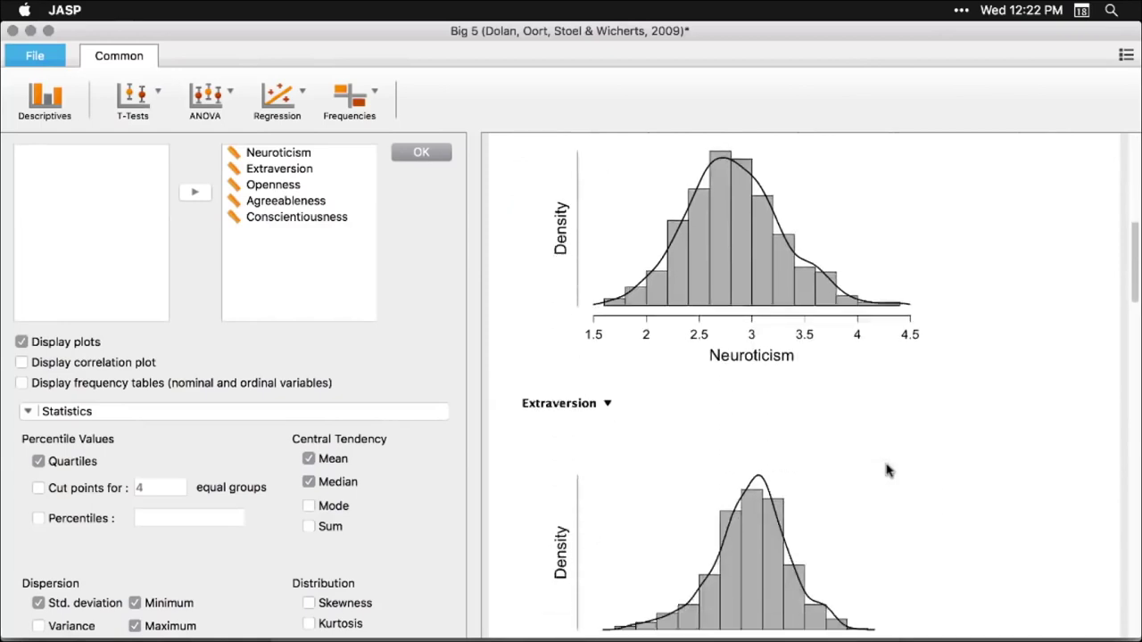
scroll(888, 471, "down", 6)
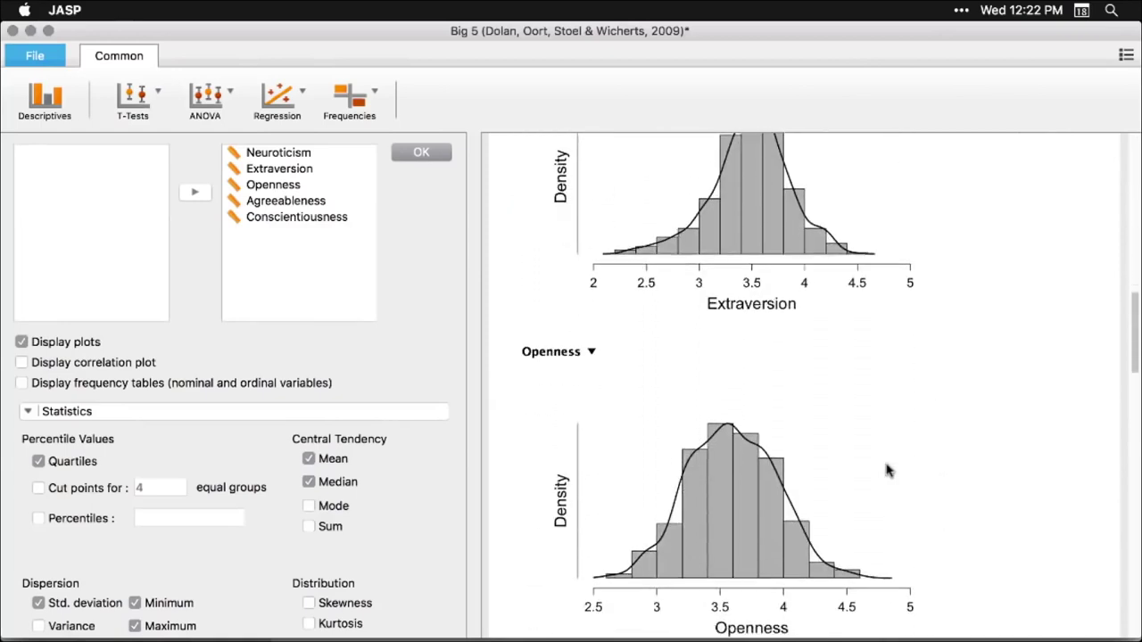
scroll(888, 470, "up", 15)
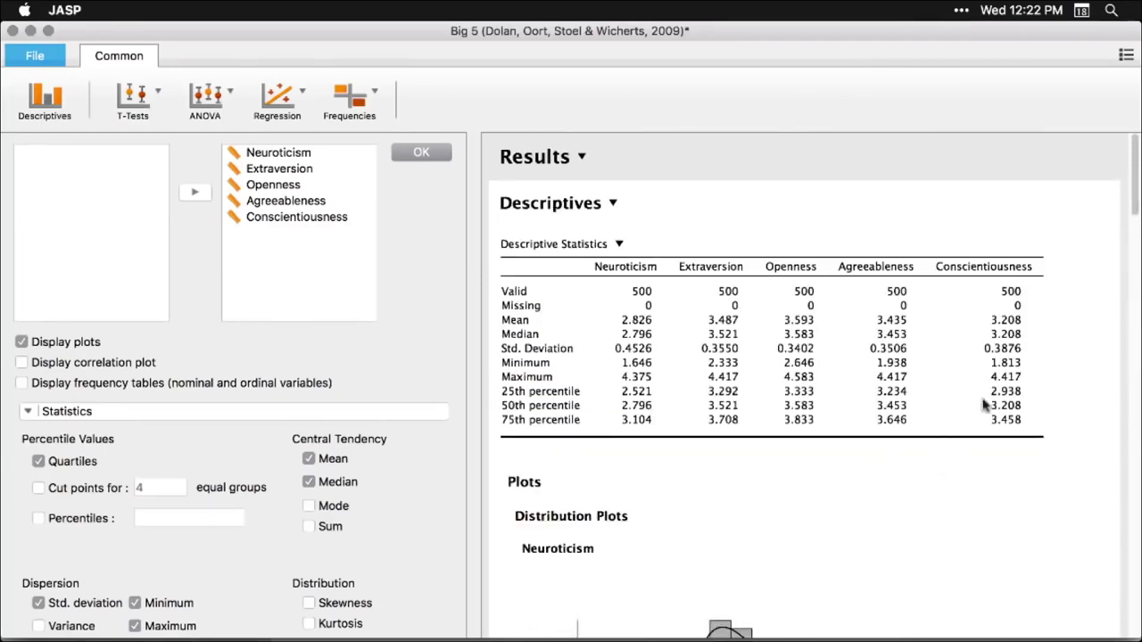
scroll(783, 566, "down", 5)
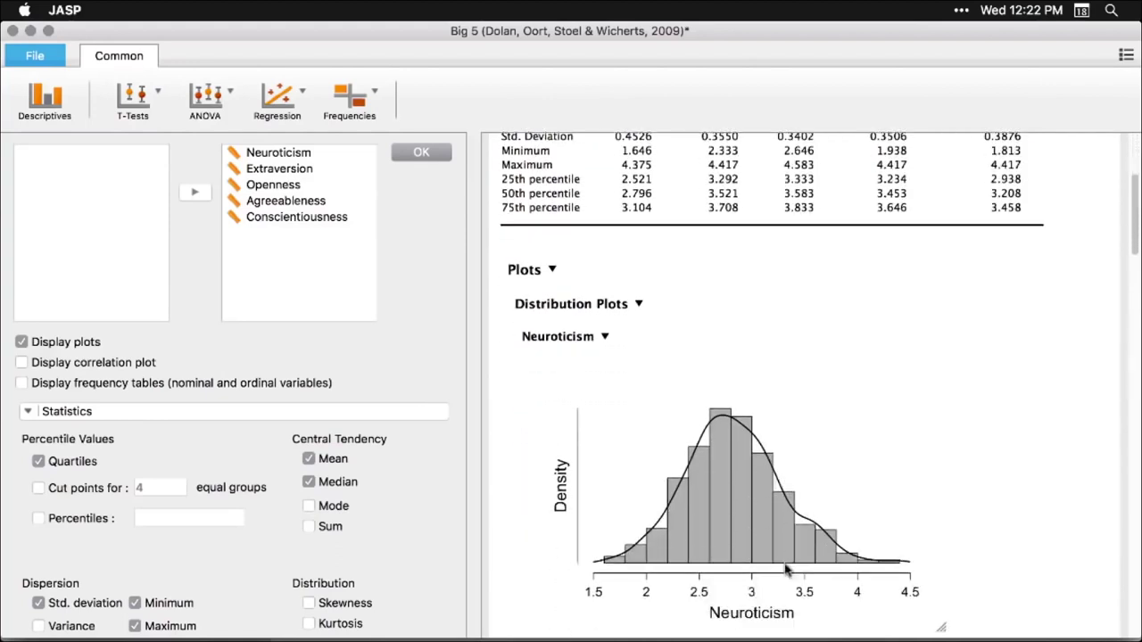
left_click_drag(942, 627, 655, 487)
scroll(938, 517, "down", 3)
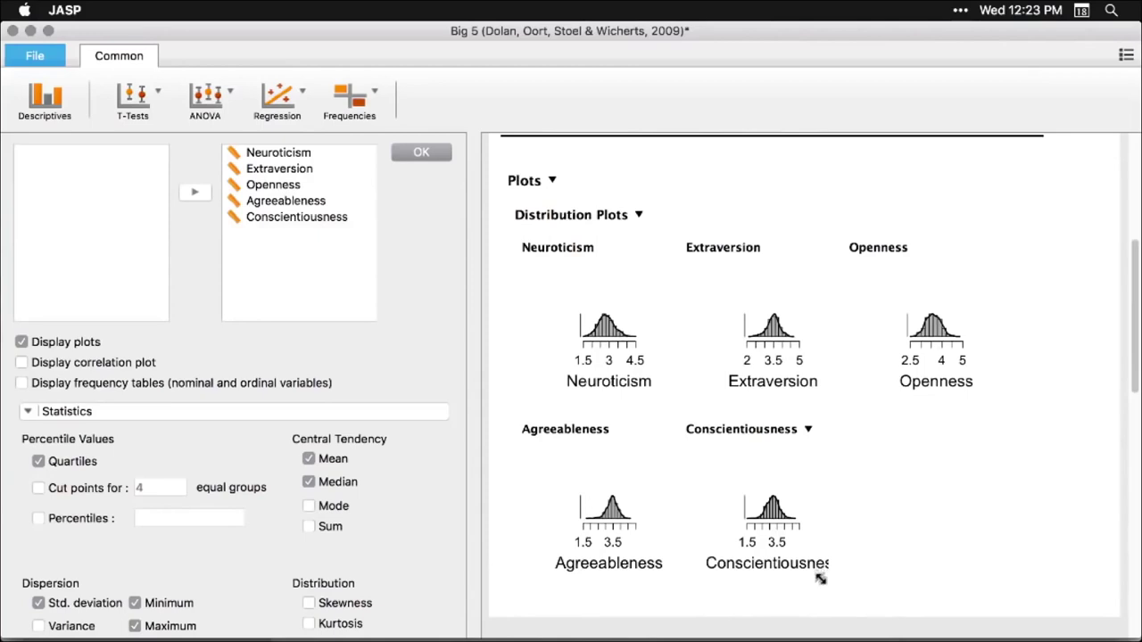
left_click_drag(820, 579, 840, 592)
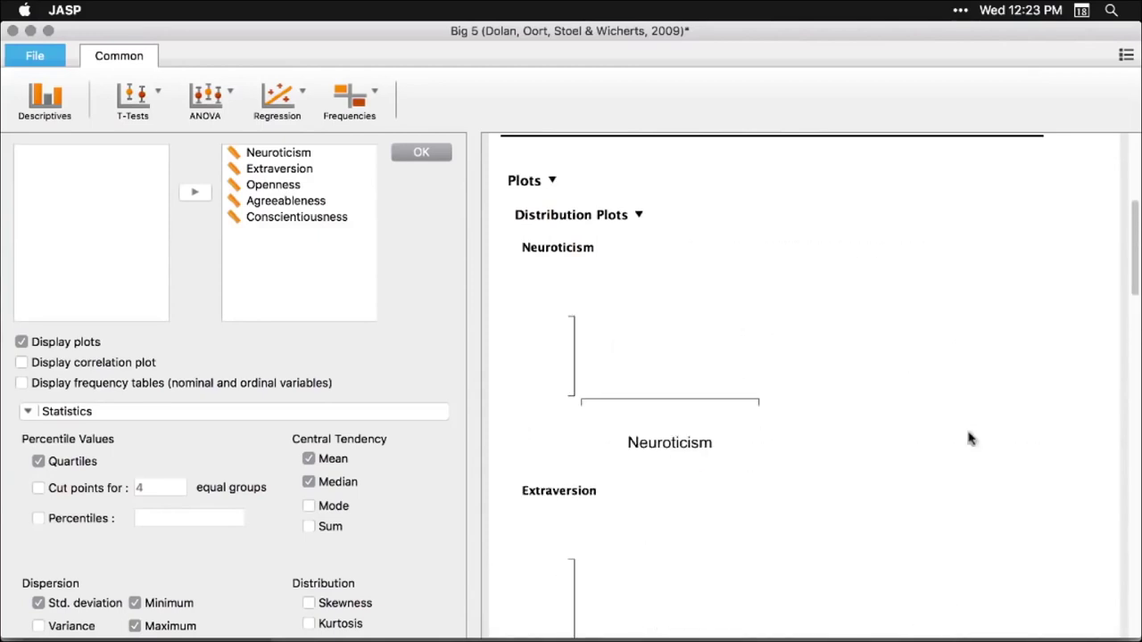
Collapse the Distribution Plots section in the results and close the Descriptives options to return to the data
scroll(993, 393, "down", 10)
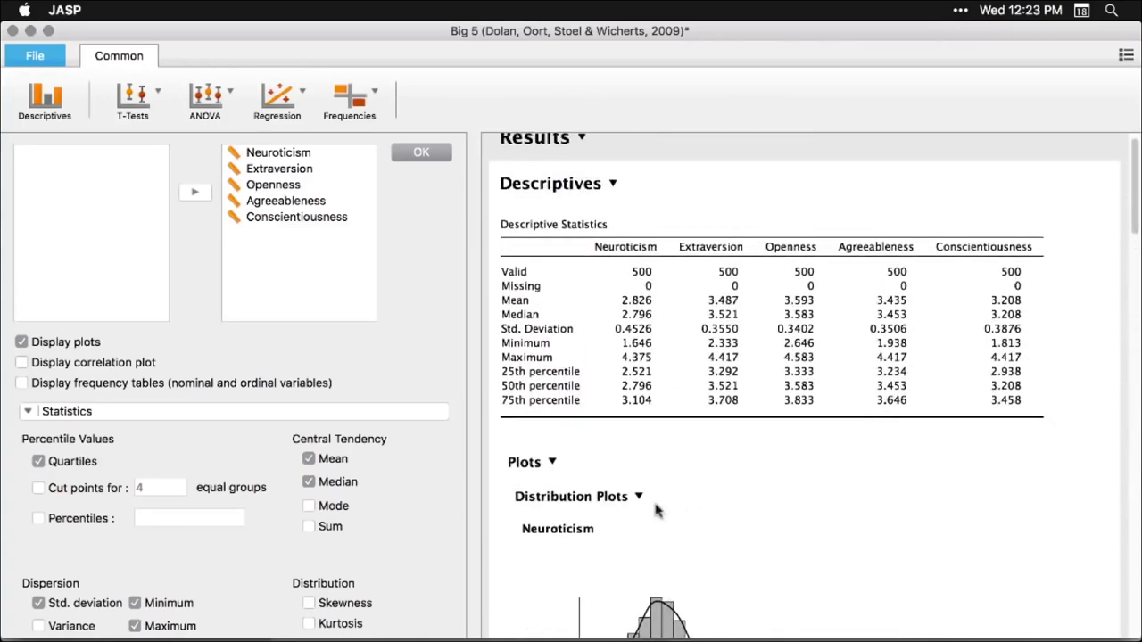
left_click(637, 502)
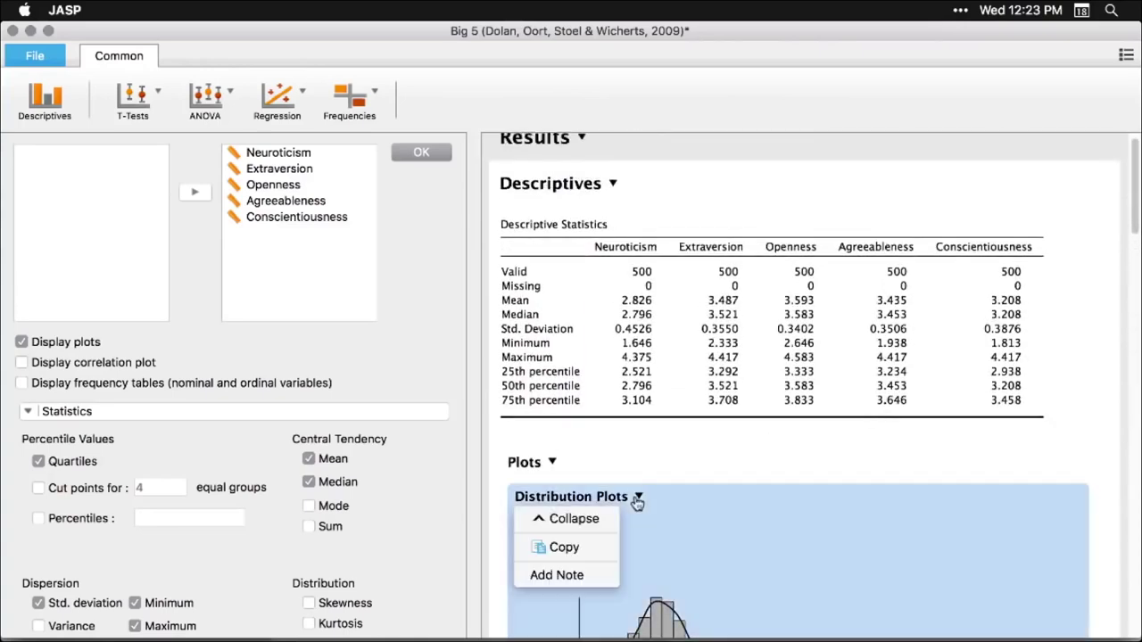
left_click(571, 522)
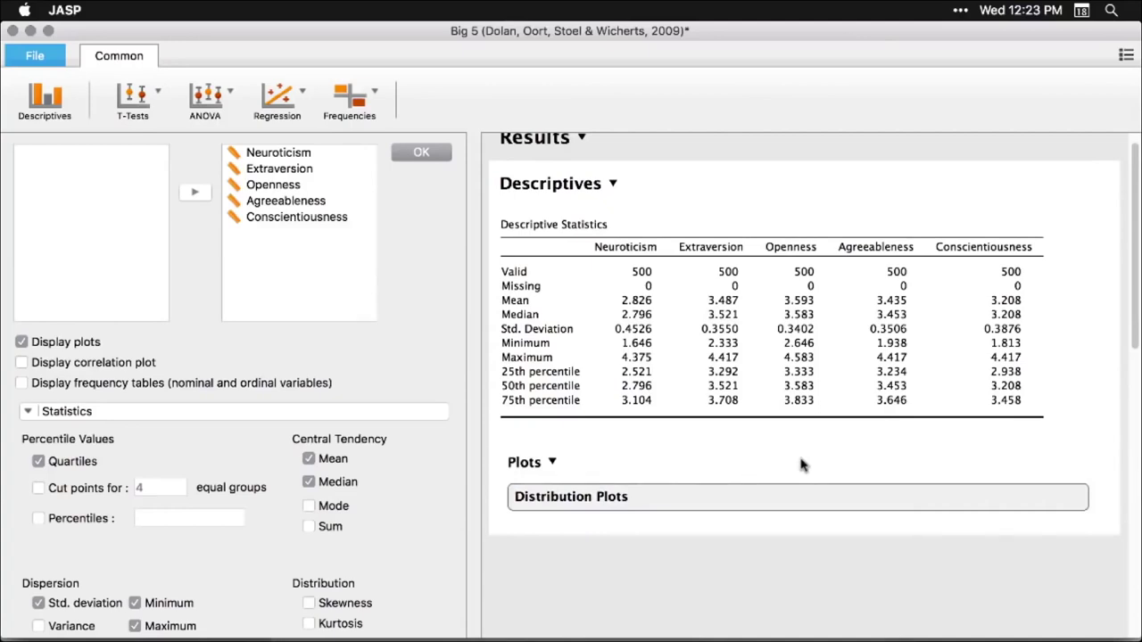
left_click(715, 587)
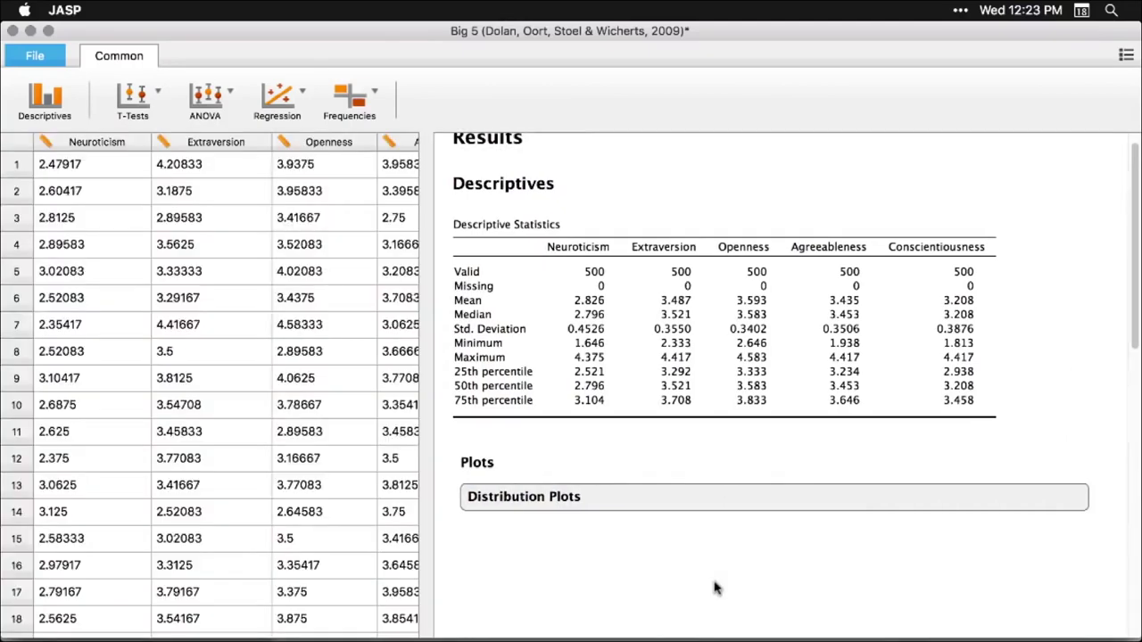
scroll(736, 500, "up", 1)
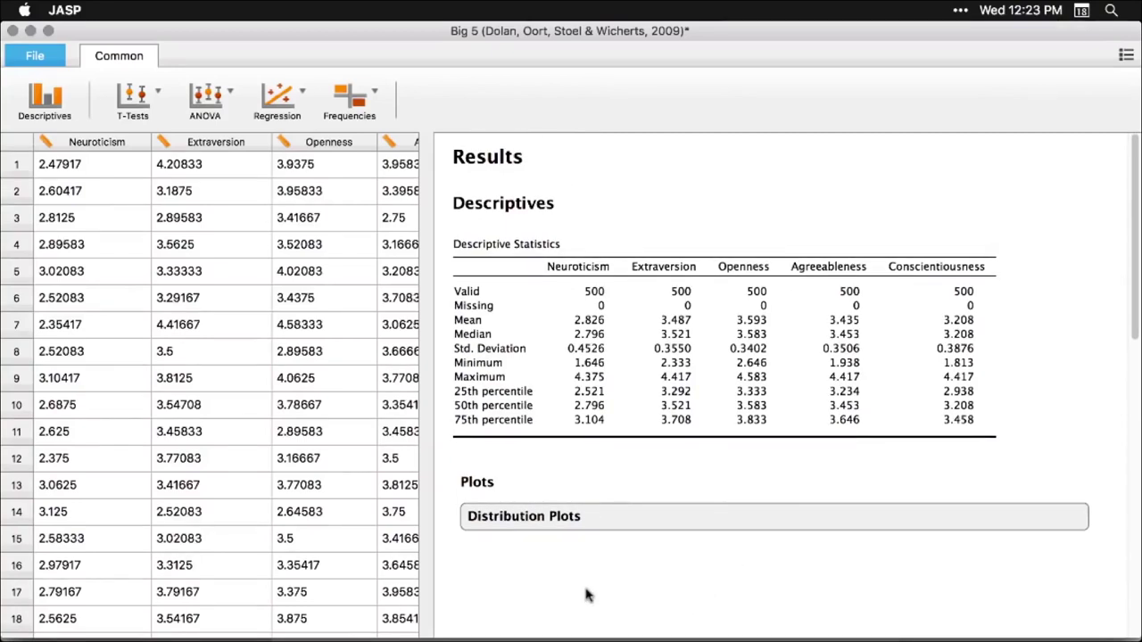
Reopen the existing Descriptives analysis and add skewness and kurtosis to its statistics
left_click(669, 335)
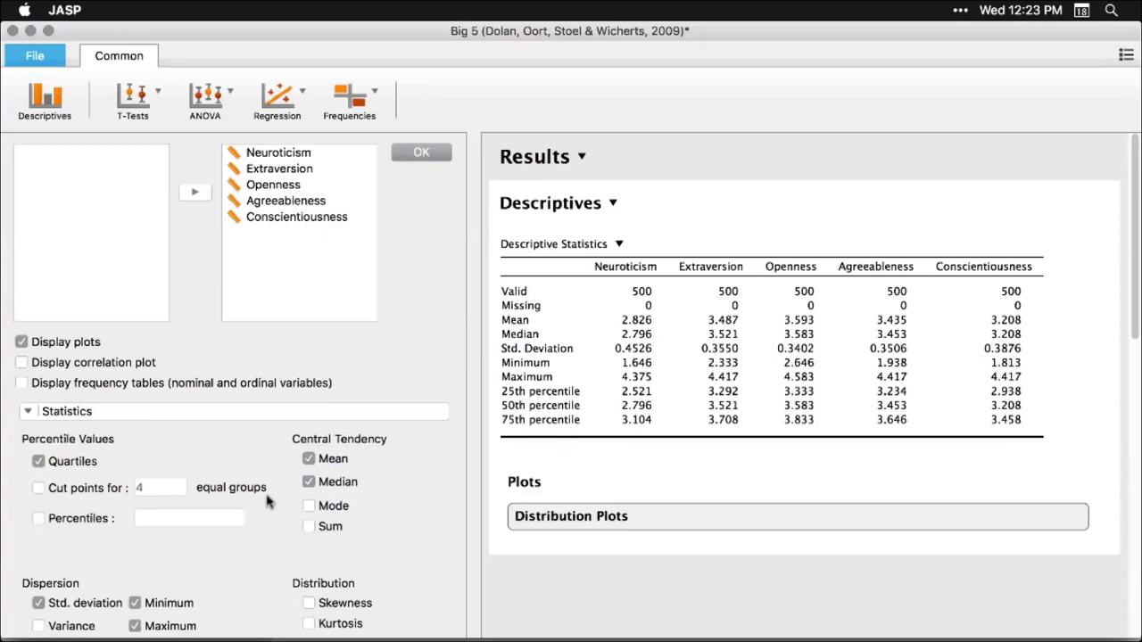
scroll(298, 548, "down", 2)
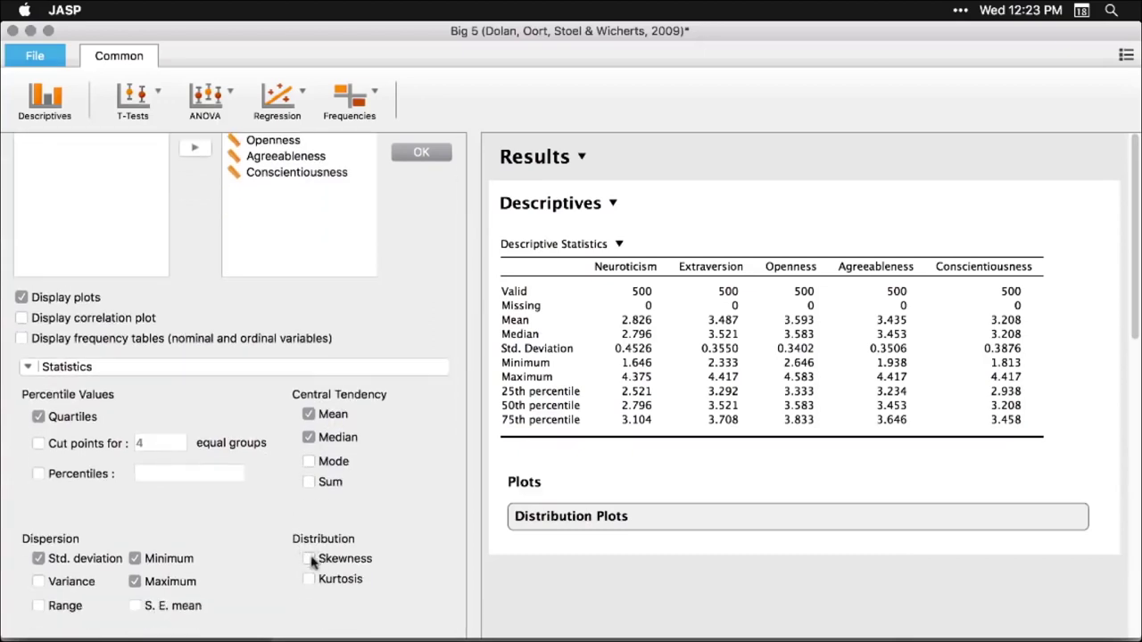
left_click(309, 559)
left_click(309, 579)
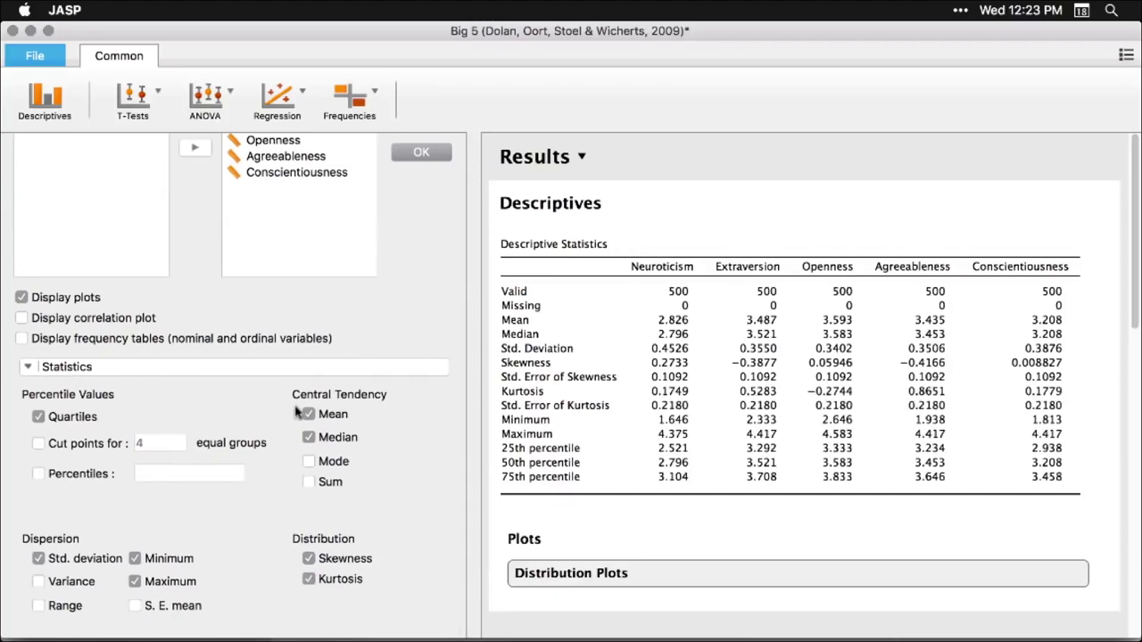
Close the Descriptives options and expand the Distribution Plots section to view the resized histograms
left_click(832, 163)
scroll(803, 375, "down", 5)
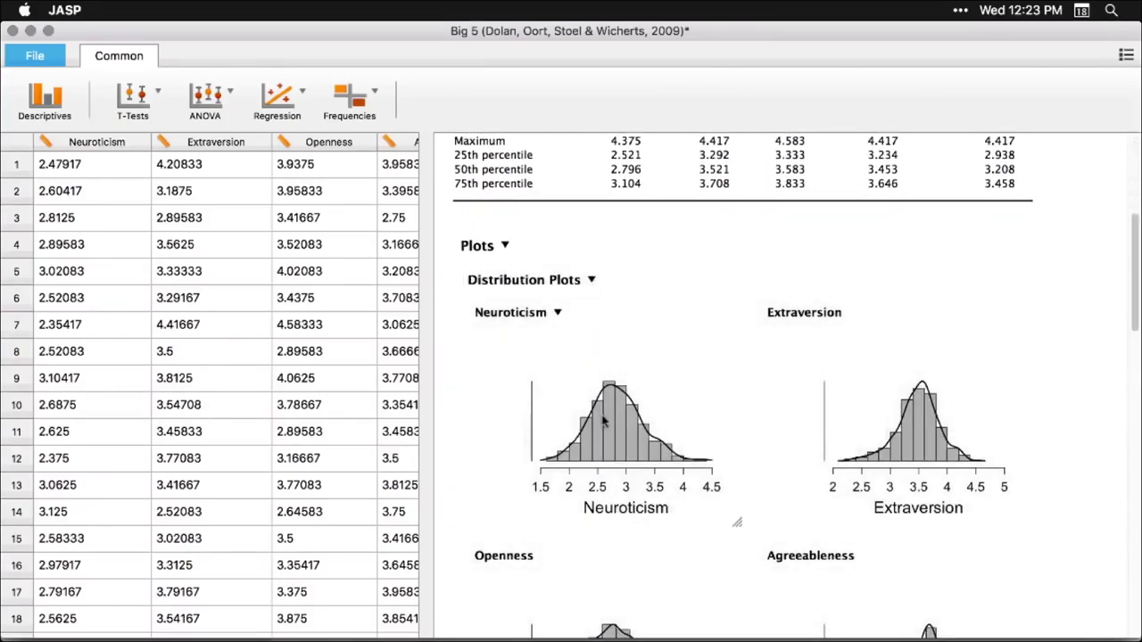
left_click(604, 421)
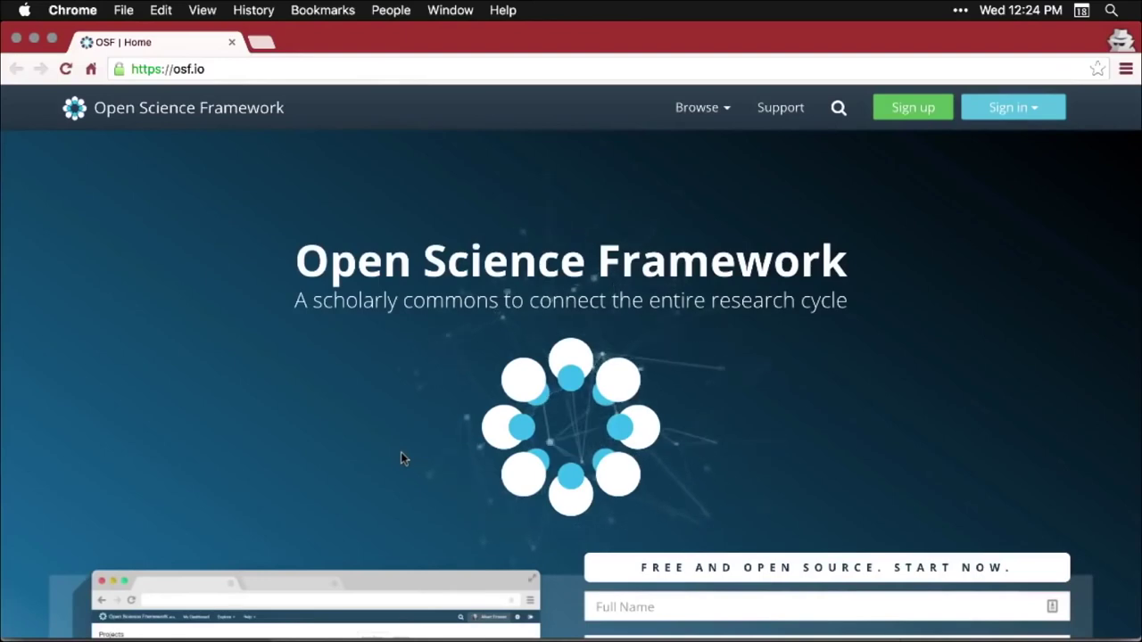
In Chrome, examine the Open Science Framework home page, including its project features and third-party integrations
scroll(400, 453, "down", 3)
scroll(400, 459, "down", 5)
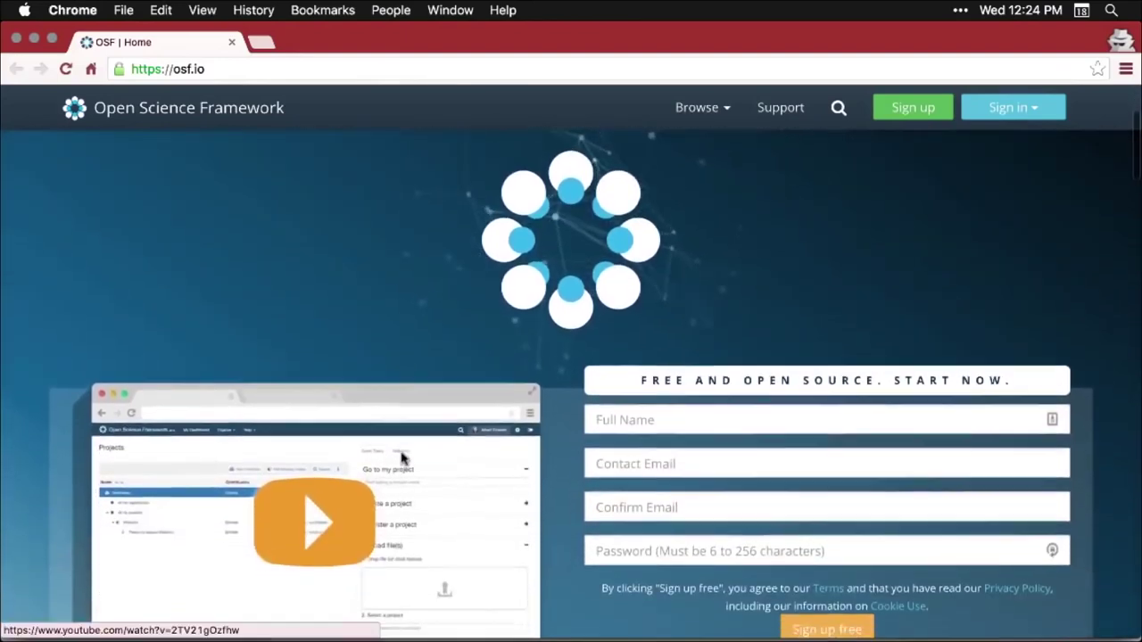
scroll(401, 458, "down", 3)
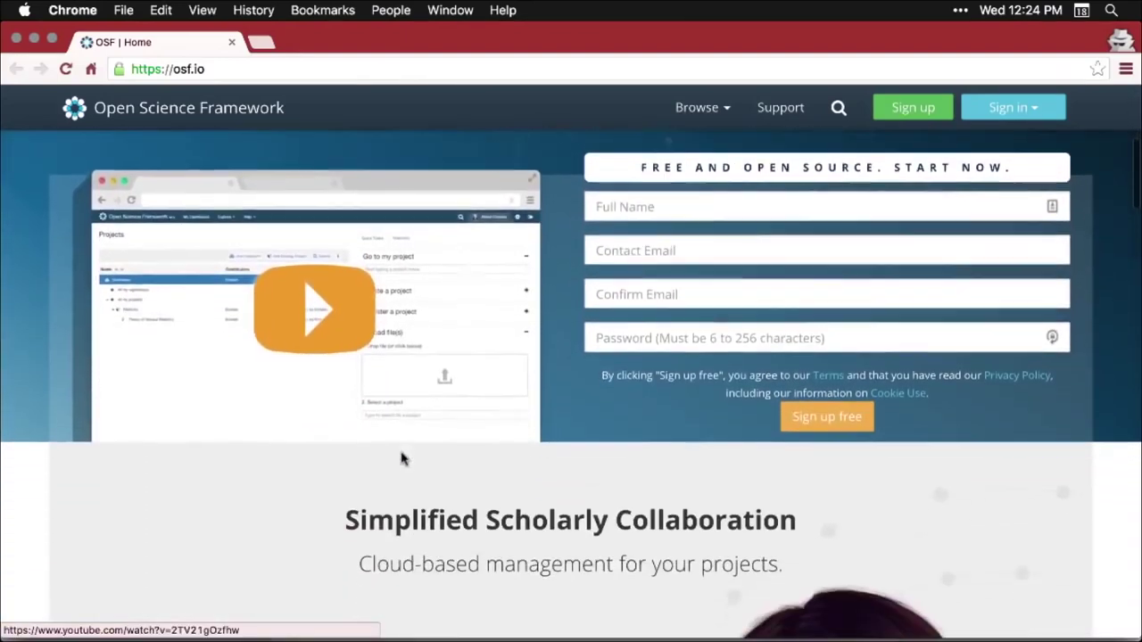
scroll(401, 459, "down", 6)
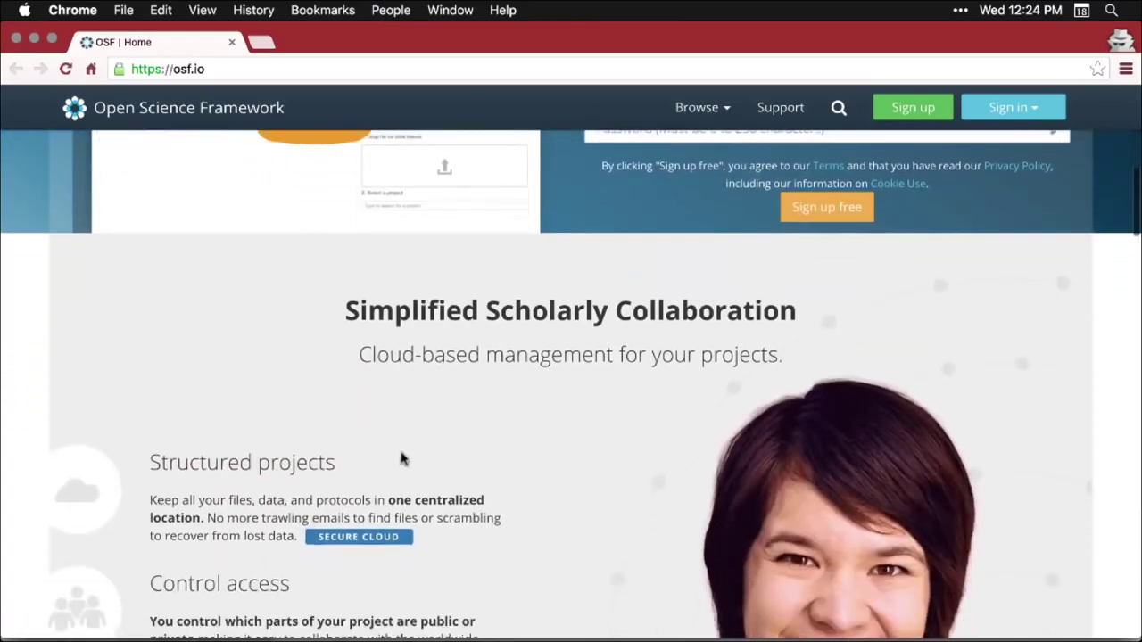
scroll(401, 458, "down", 7)
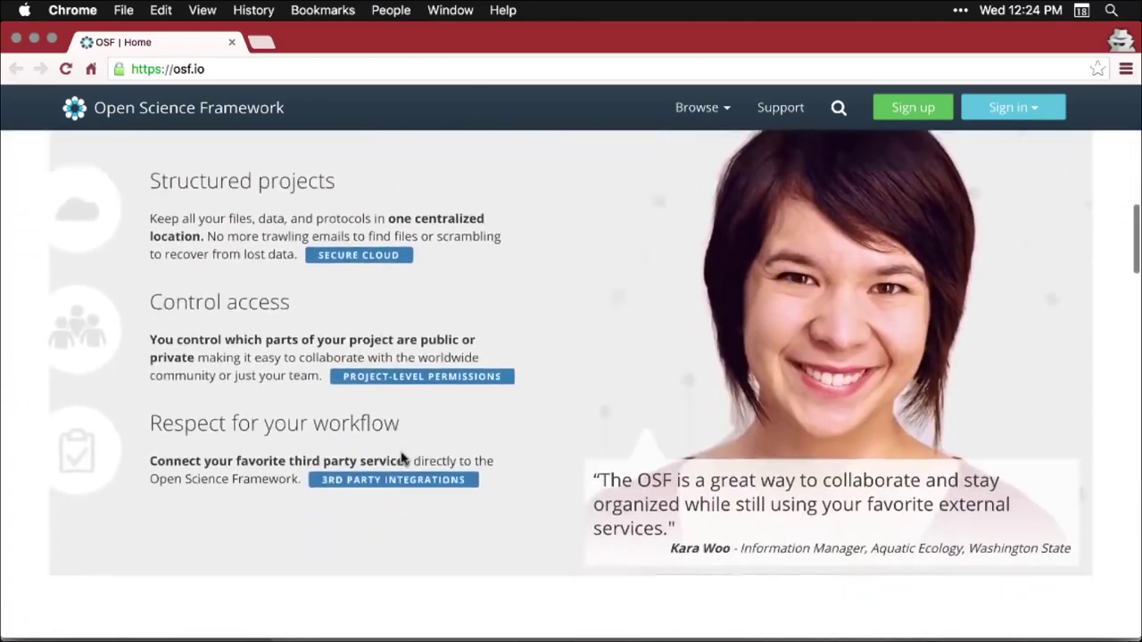
scroll(401, 459, "down", 4)
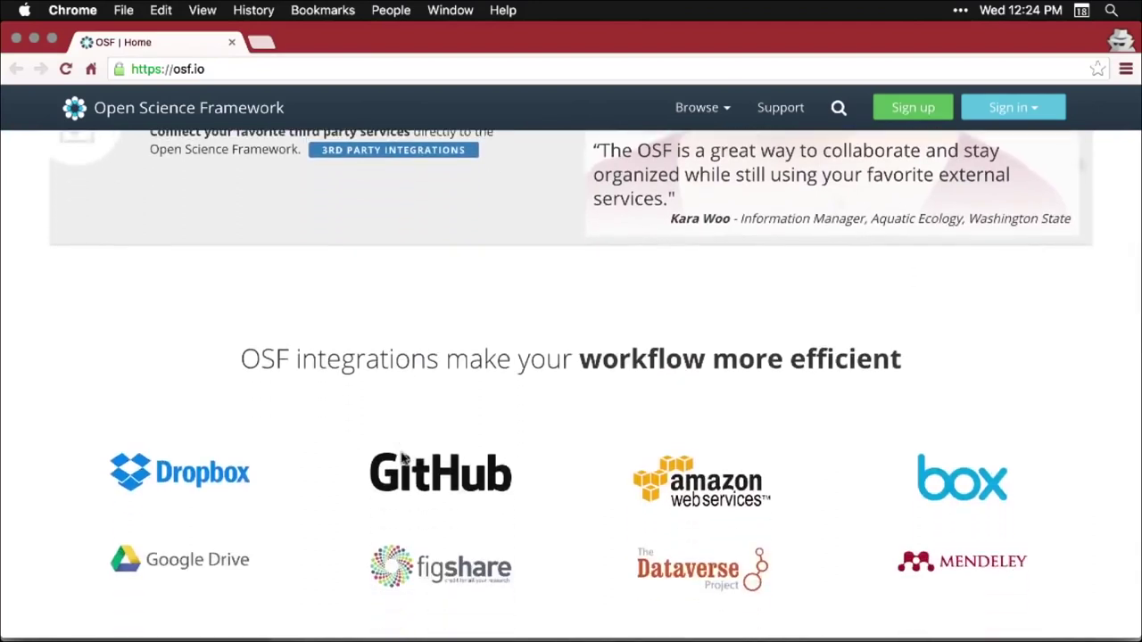
scroll(401, 459, "down", 3)
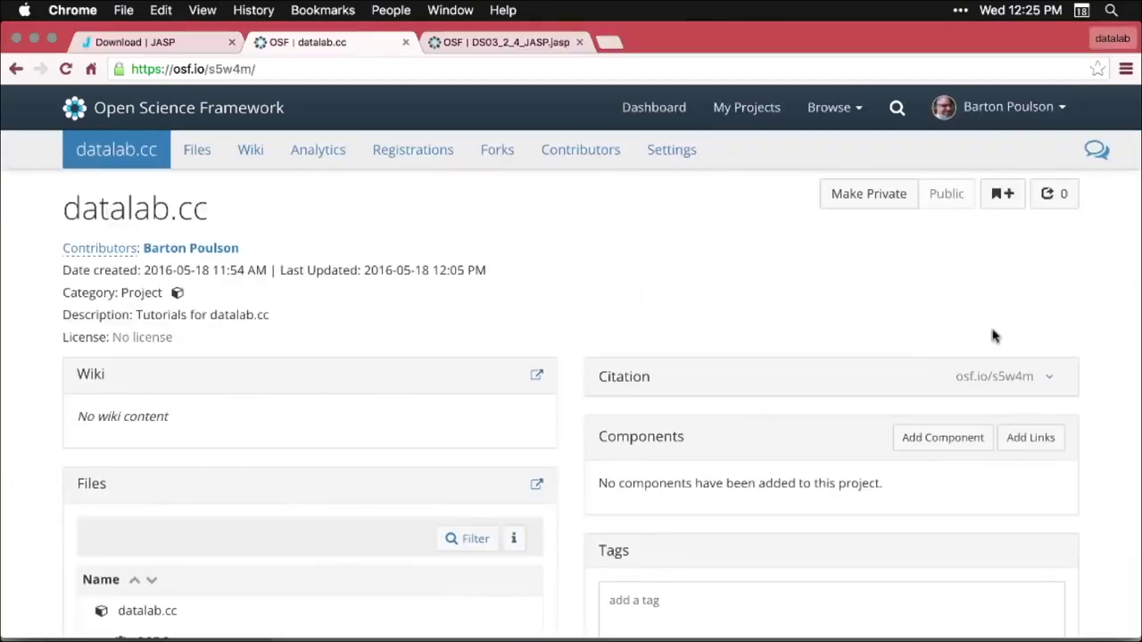
Examine the datalab.cc project page on OSF, including its files, components, tags and recent activity
scroll(1070, 339, "down", 1)
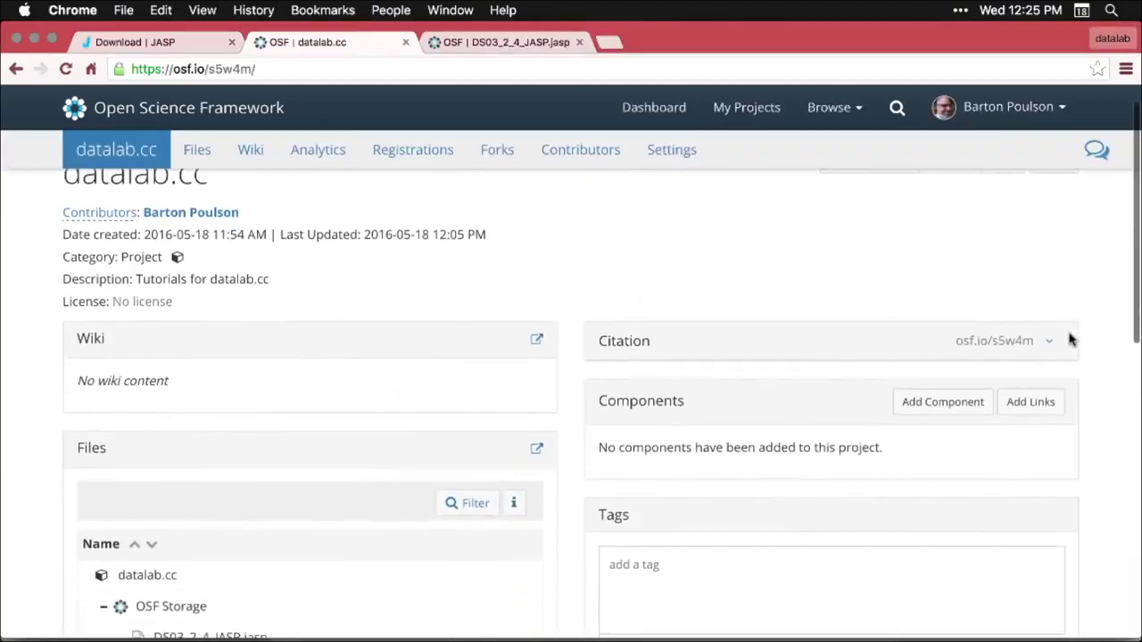
scroll(1070, 339, "down", 3)
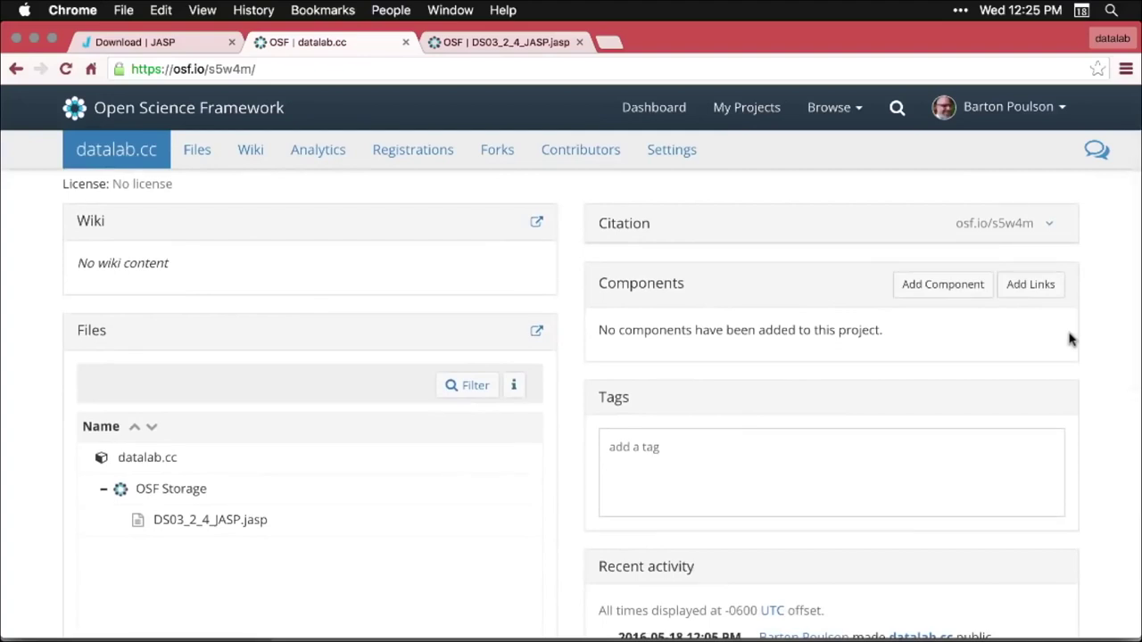
scroll(1071, 339, "down", 2)
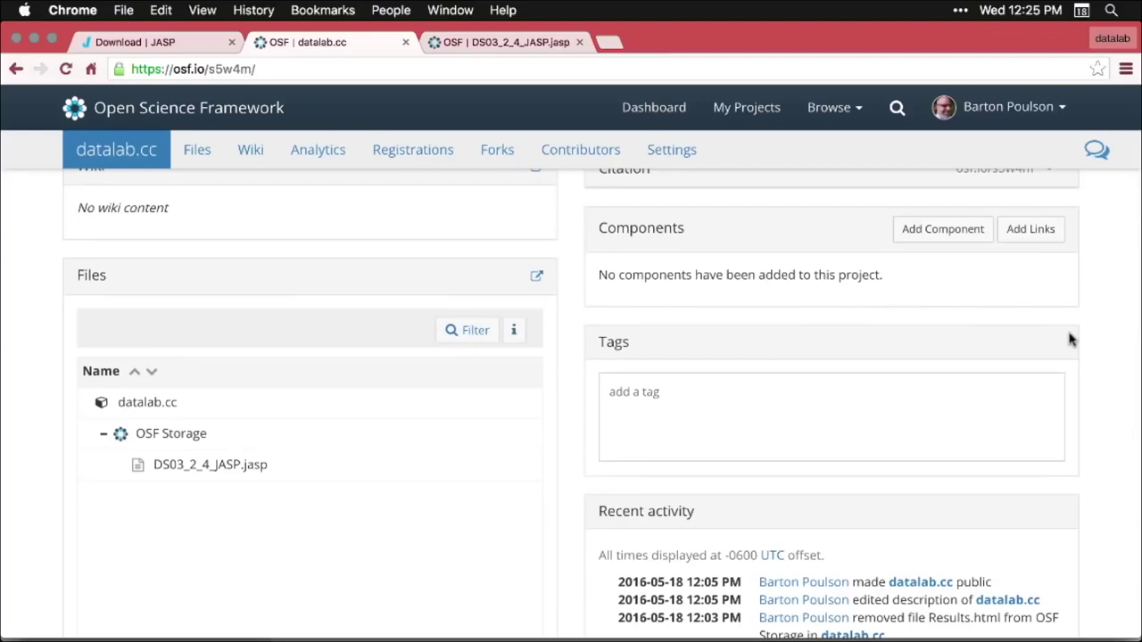
Switch to JASP and open the file DS03_2_4_JASP.jasp from the computer's Desktop folder
key("super+Tab")
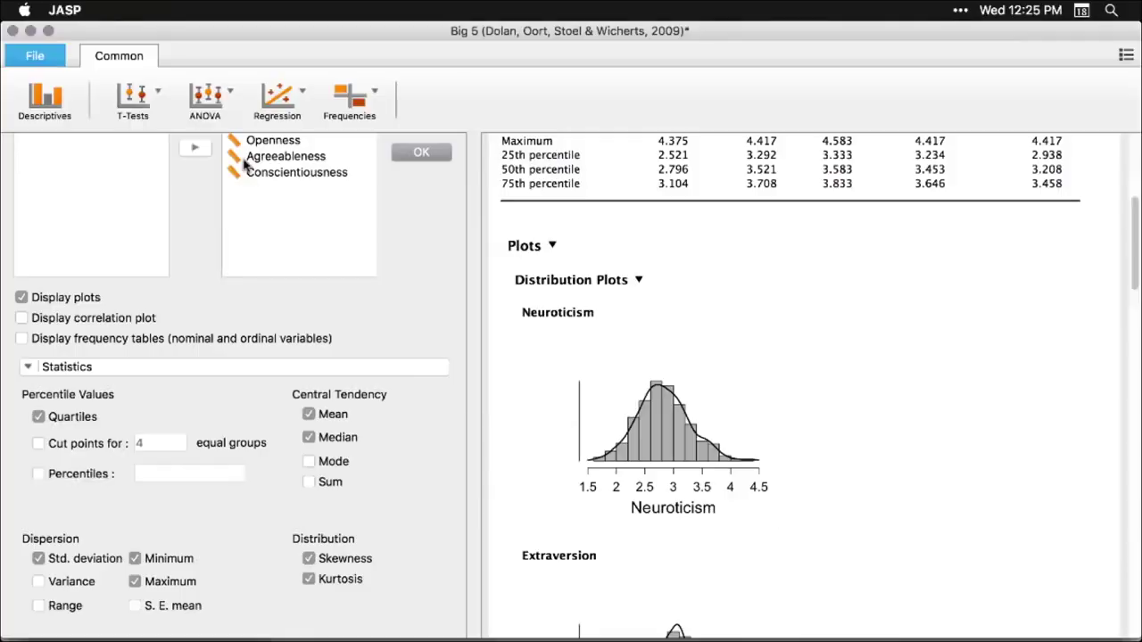
left_click(36, 57)
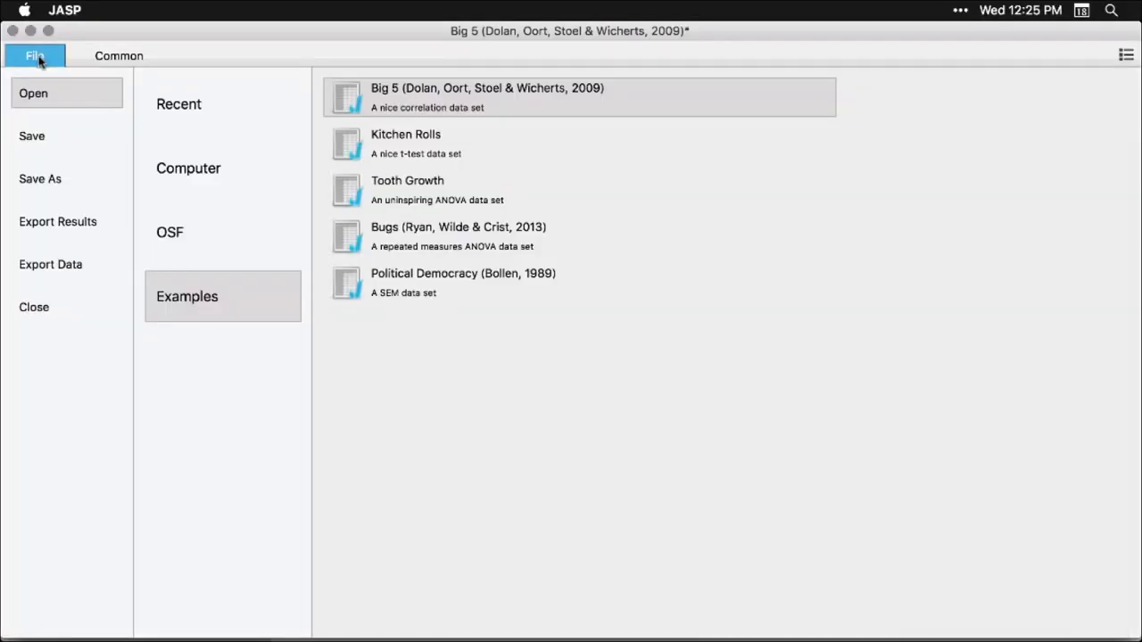
left_click(189, 175)
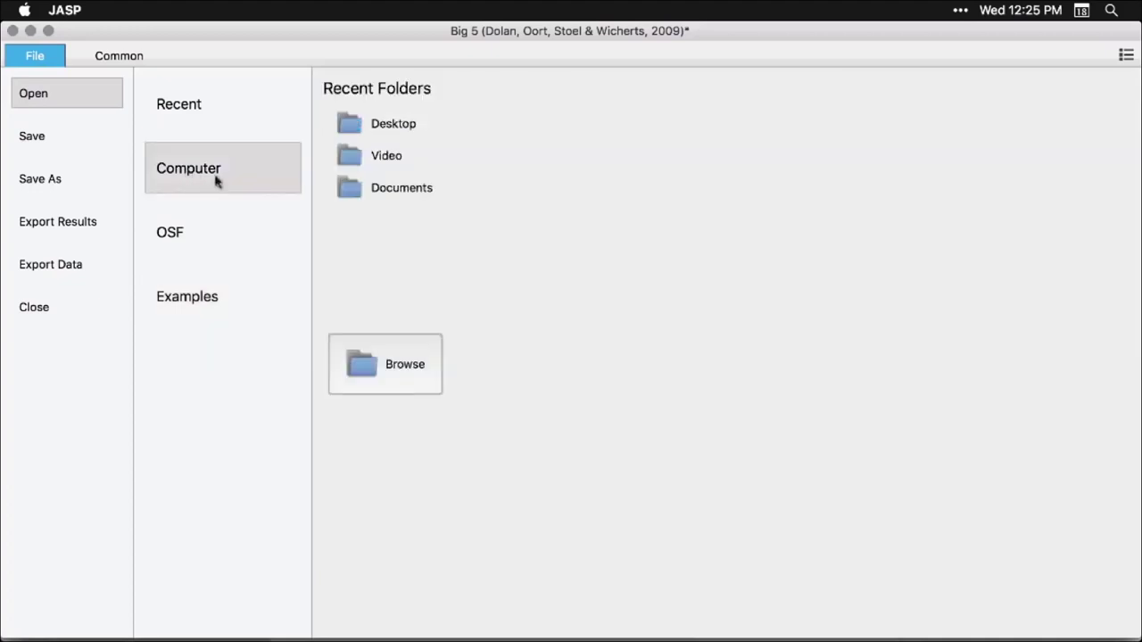
left_click(391, 198)
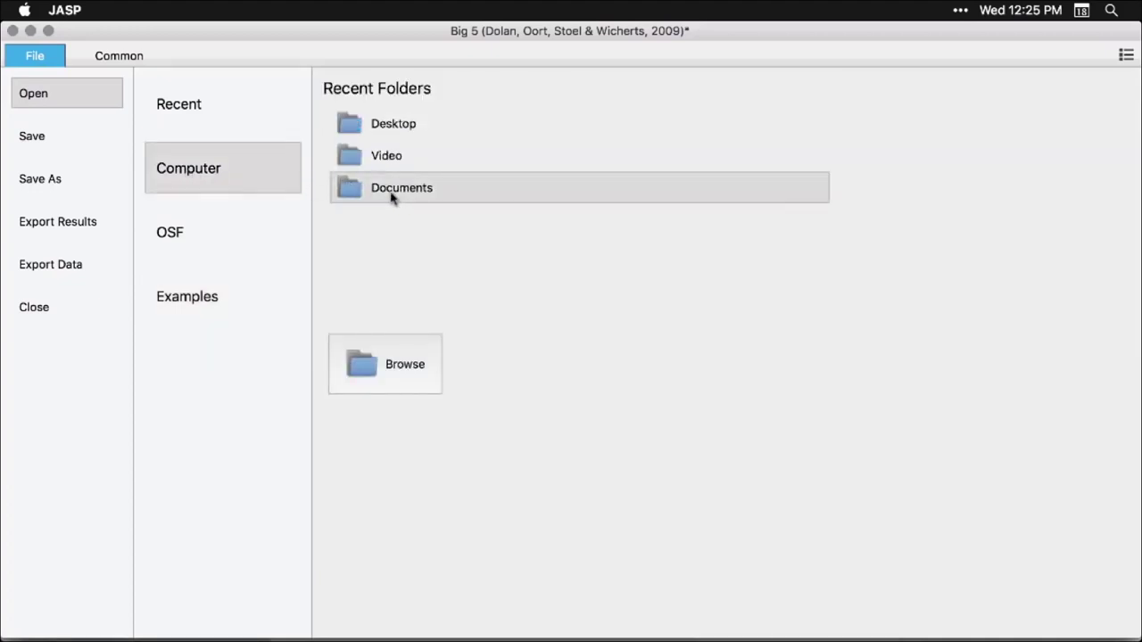
left_click(377, 128)
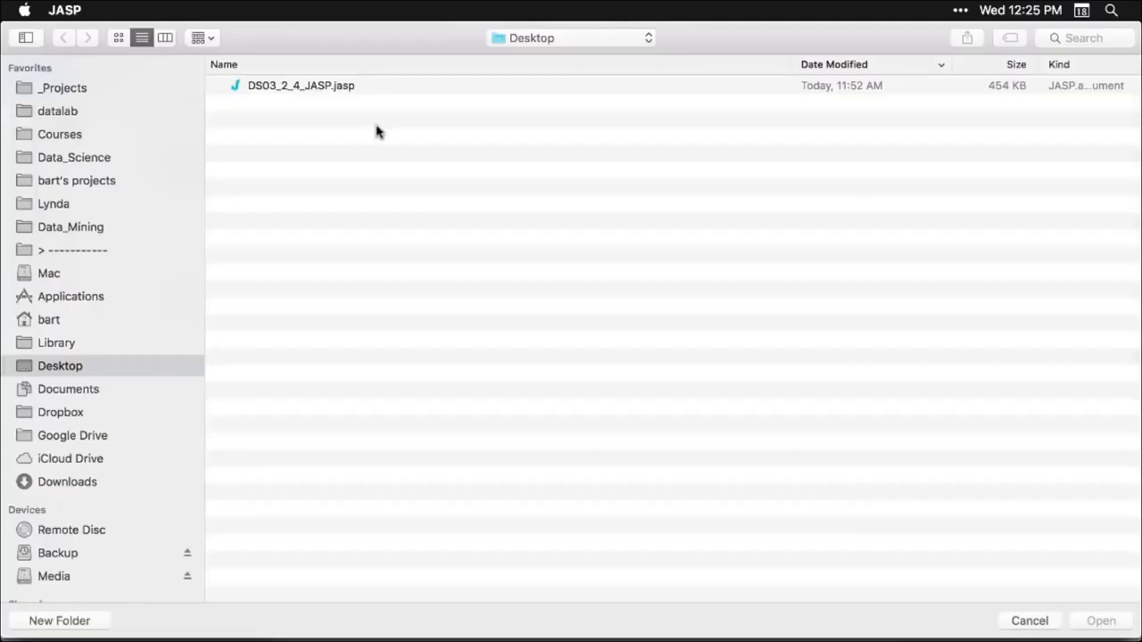
left_click(323, 91)
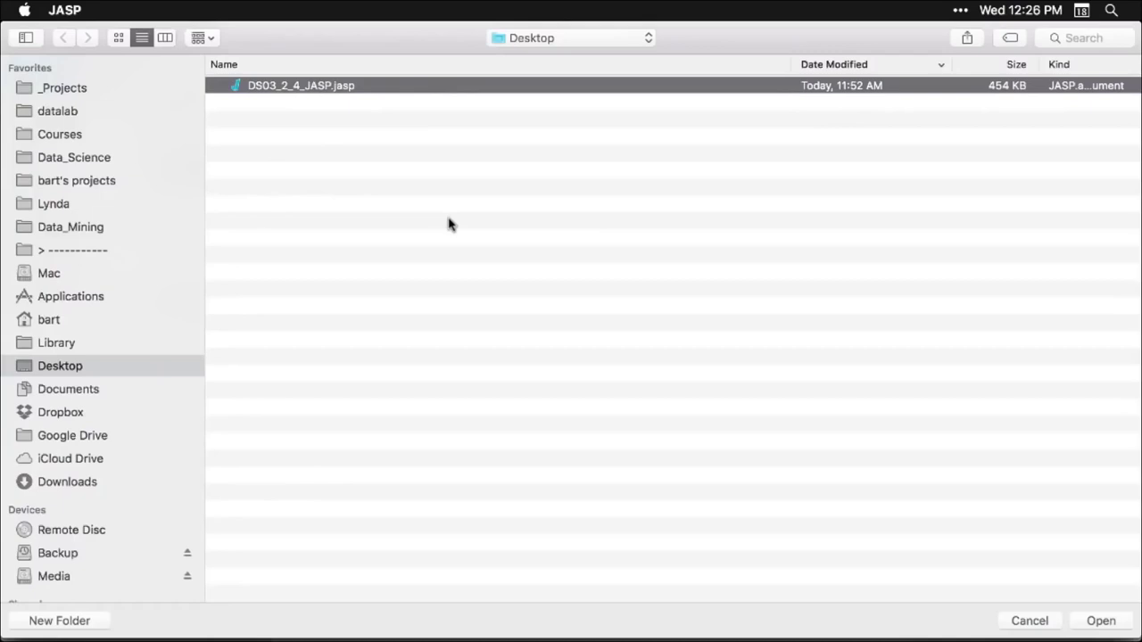
double_click(327, 85)
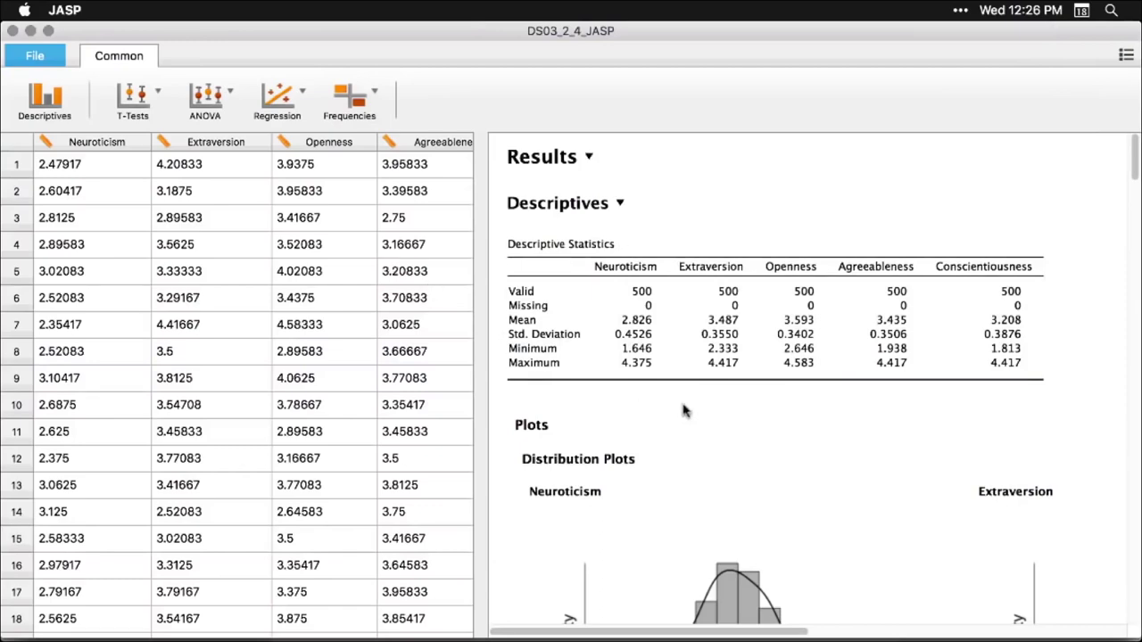
Review the saved results from the distribution plots through the correlation plot matrix to the Linear Regression tables
scroll(684, 408, "down", 15)
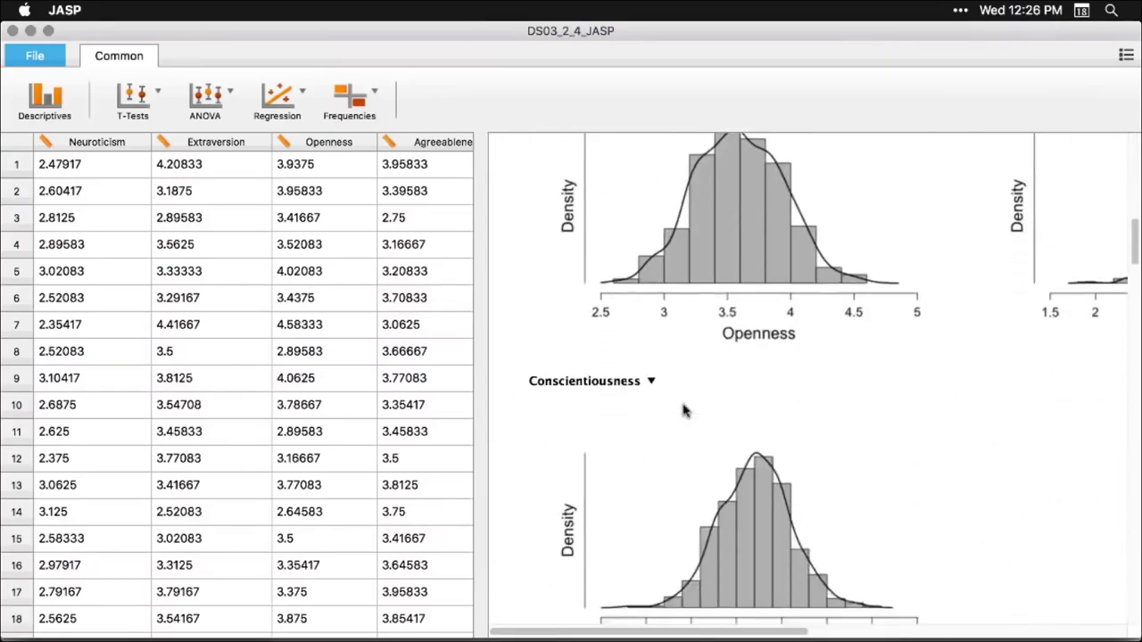
scroll(683, 410, "down", 15)
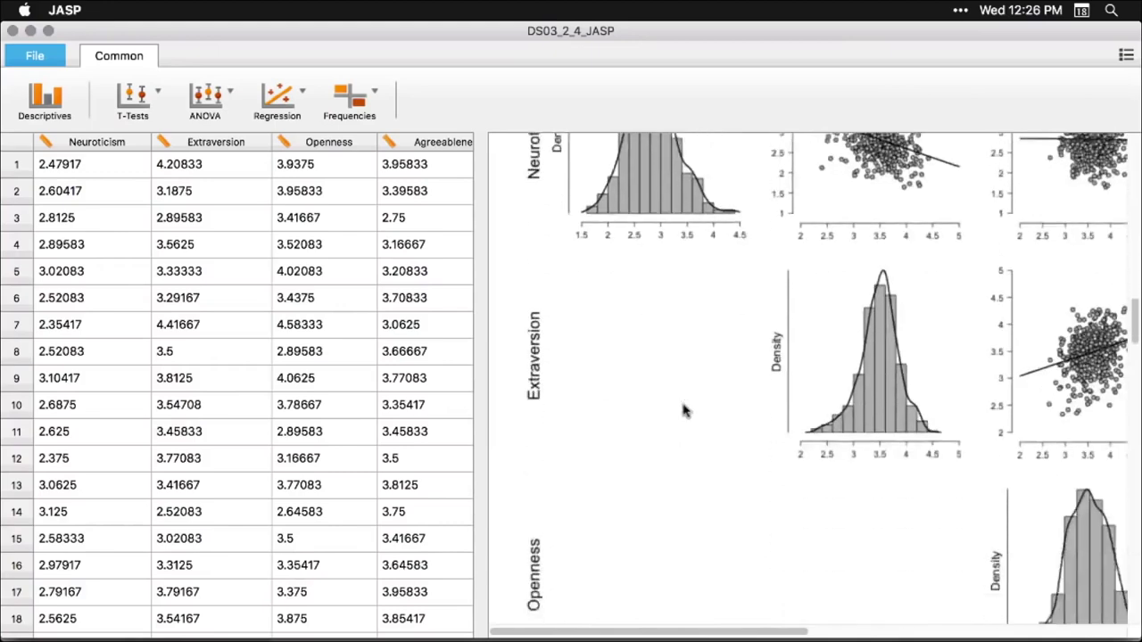
scroll(683, 411, "down", 2)
scroll(684, 410, "up", 5)
scroll(683, 411, "right", 5)
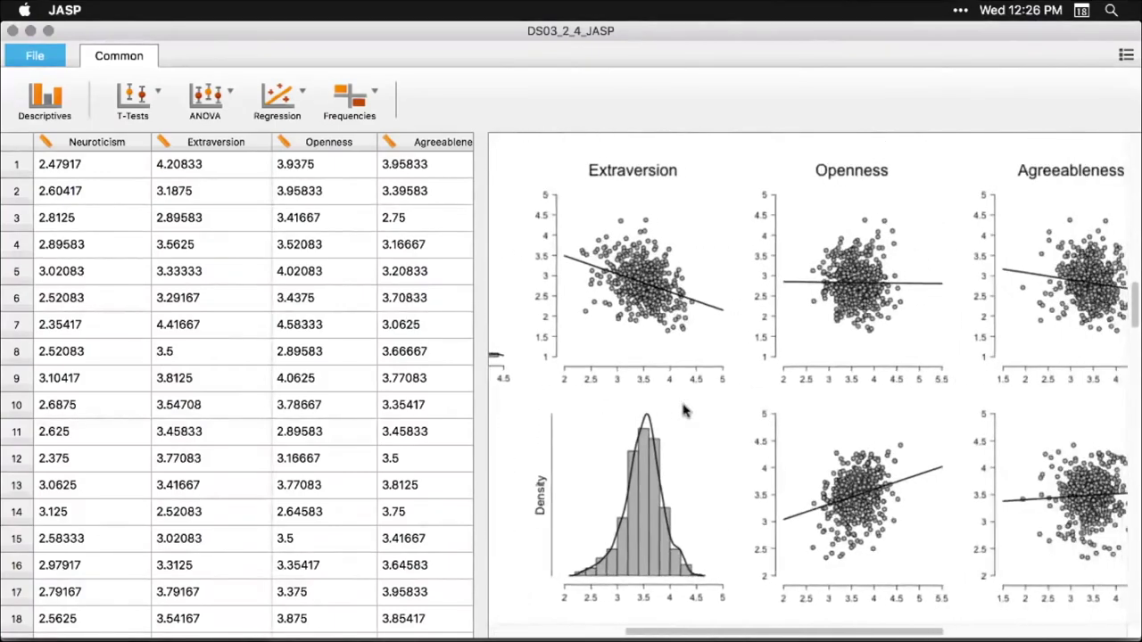
scroll(683, 410, "right", 3)
scroll(684, 411, "down", 12)
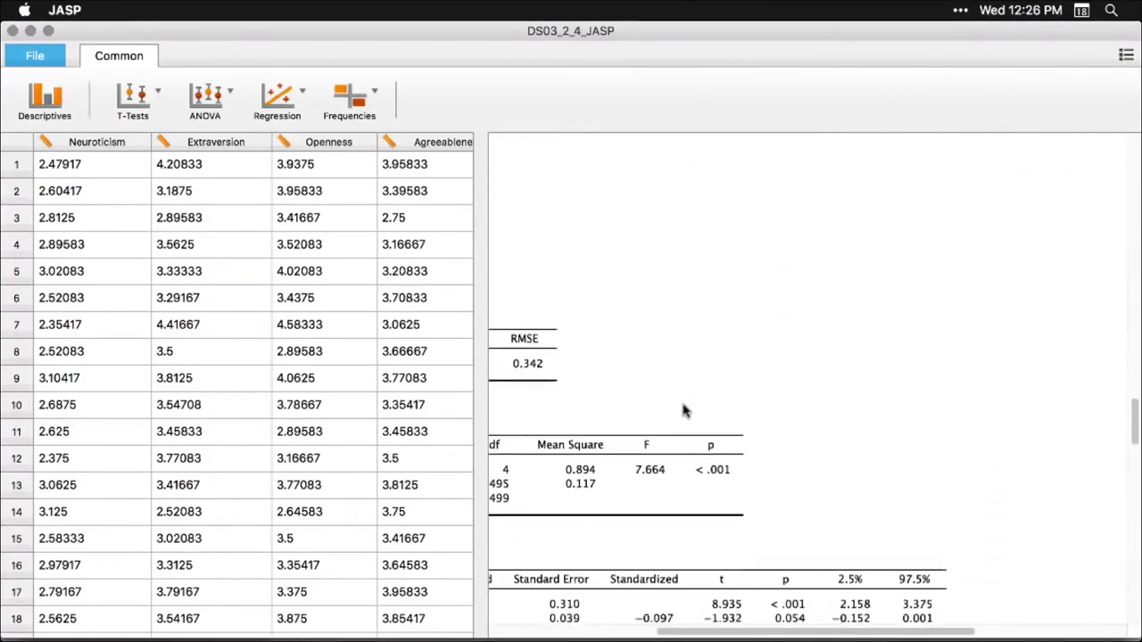
scroll(684, 410, "left", 5)
scroll(683, 410, "down", 3)
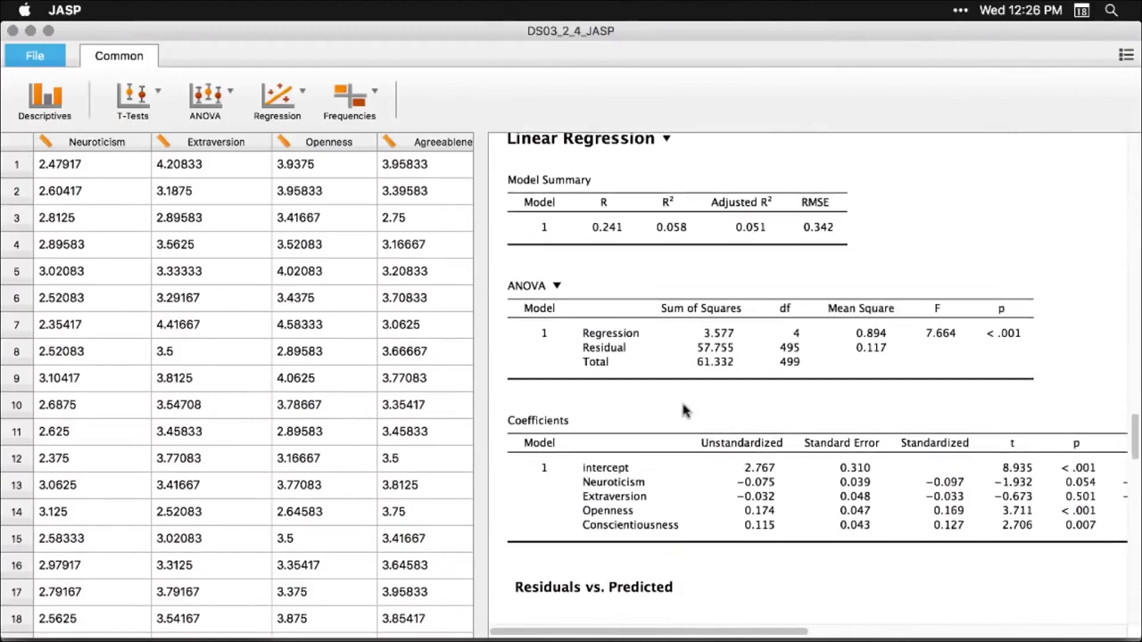
Inspect the Linear Regression's variables, Model and Statistics settings, close them, and return to the distribution plots
left_click(701, 316)
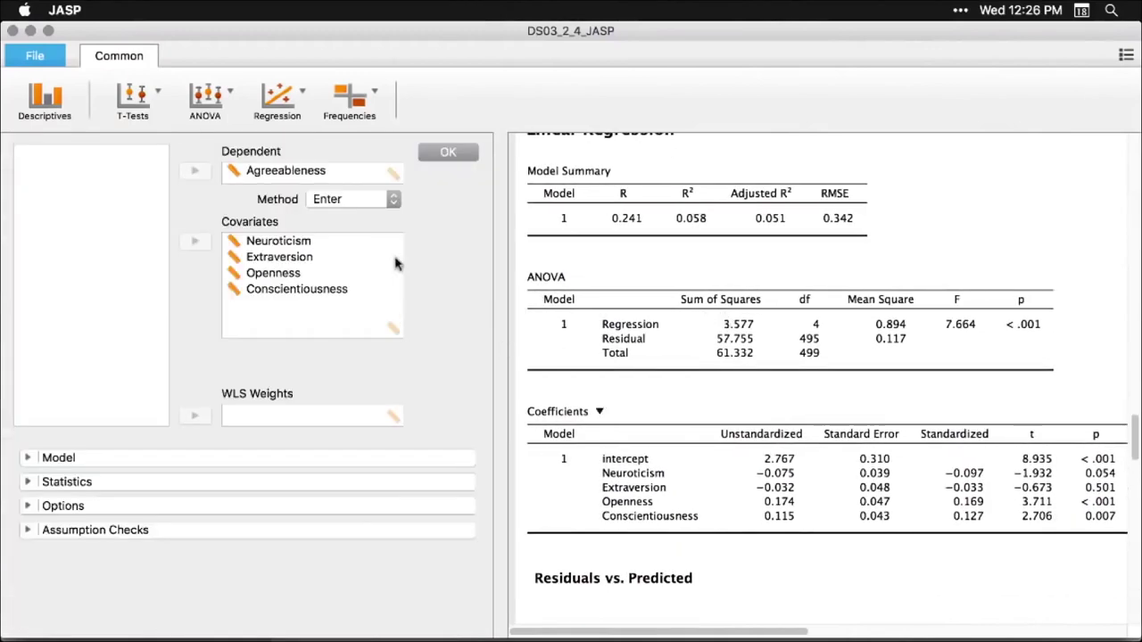
left_click(26, 458)
scroll(28, 504, "down", 3)
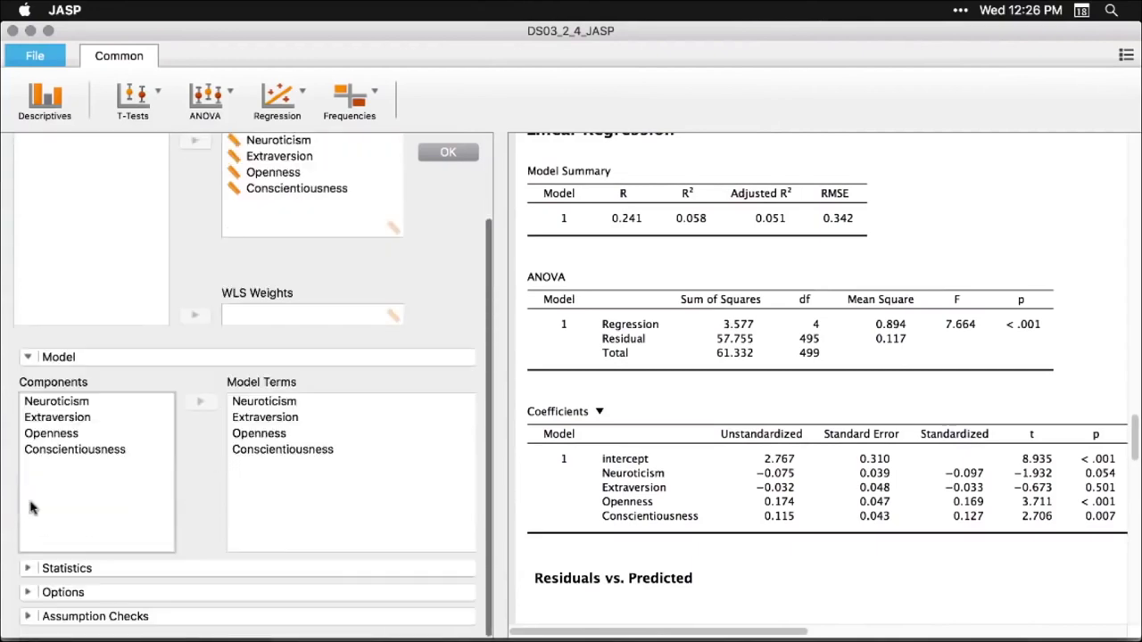
left_click(26, 571)
scroll(36, 571, "down", 5)
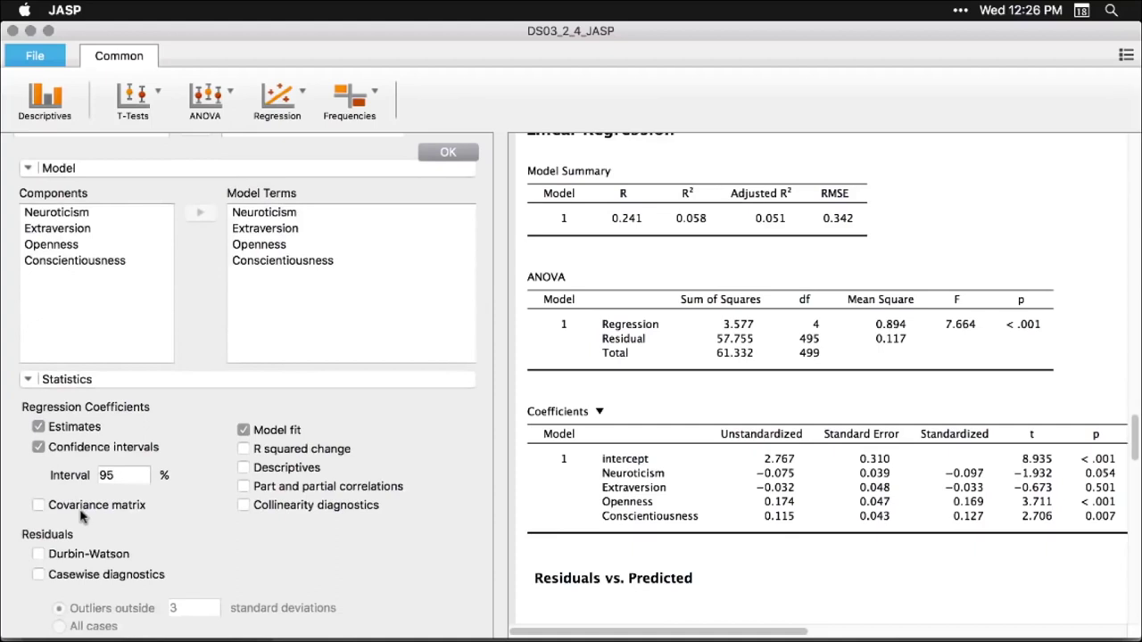
scroll(81, 516, "up", 3)
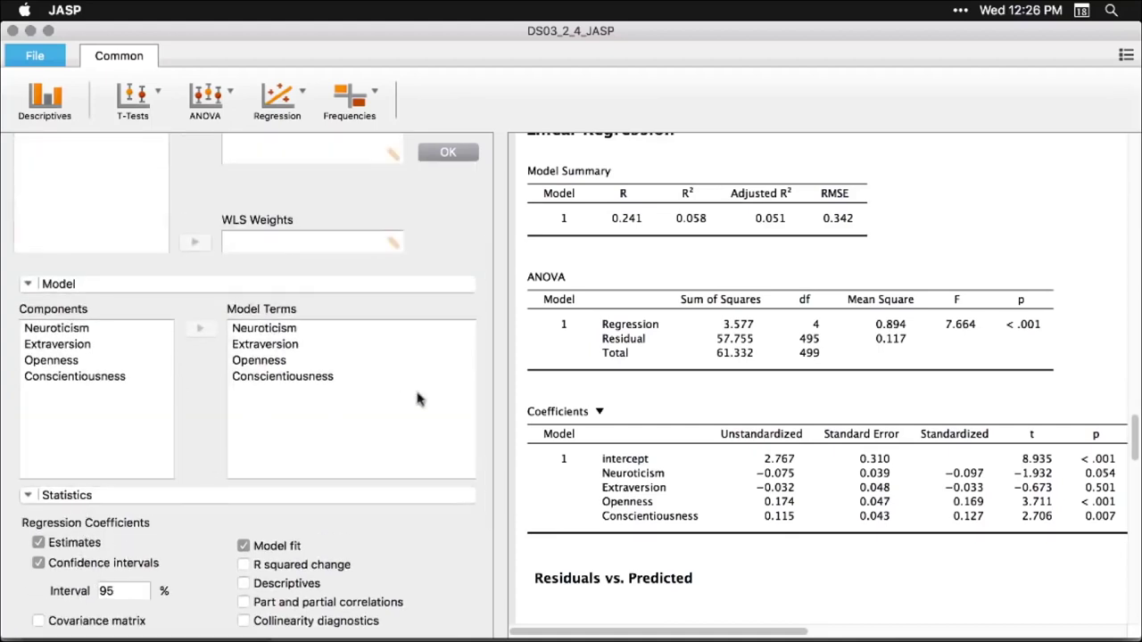
left_click(1049, 208)
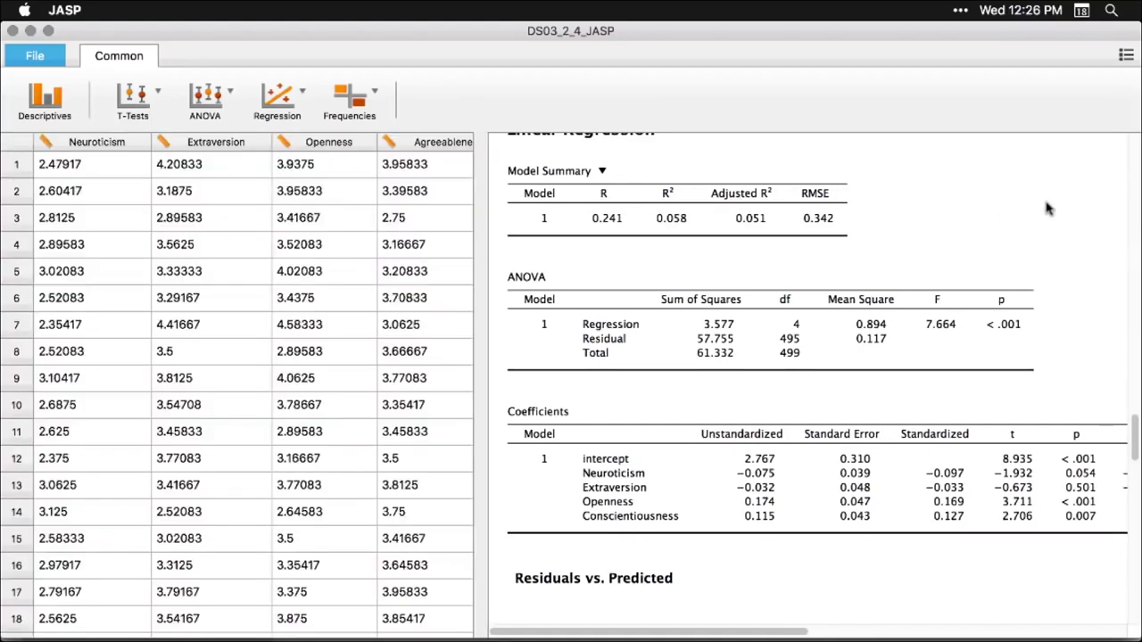
scroll(1049, 208, "down", 10)
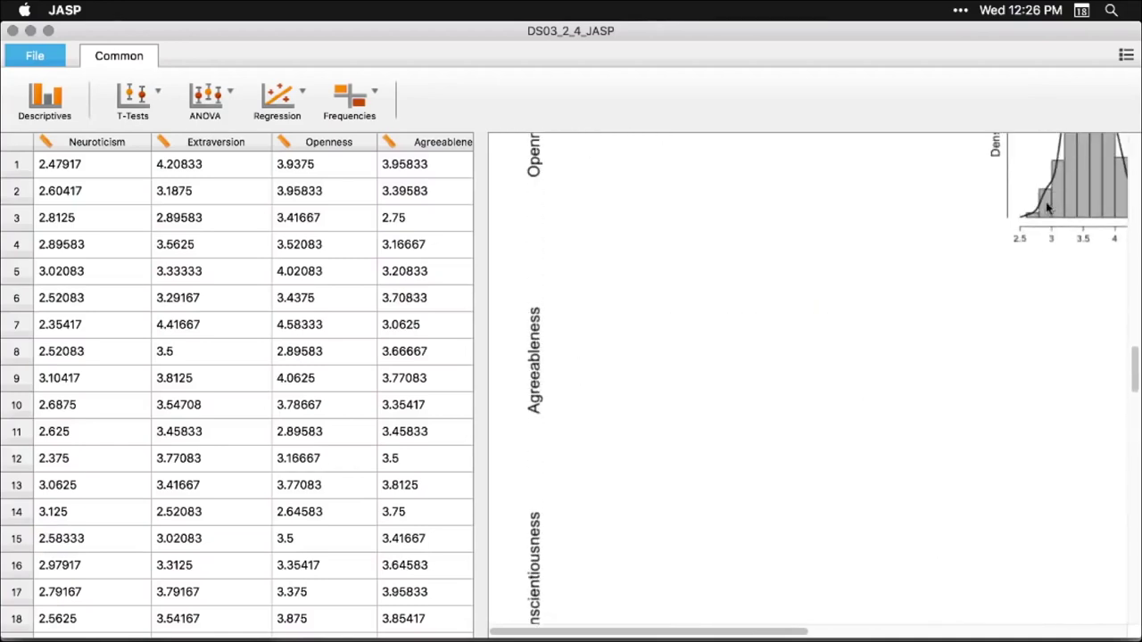
scroll(1049, 208, "up", 15)
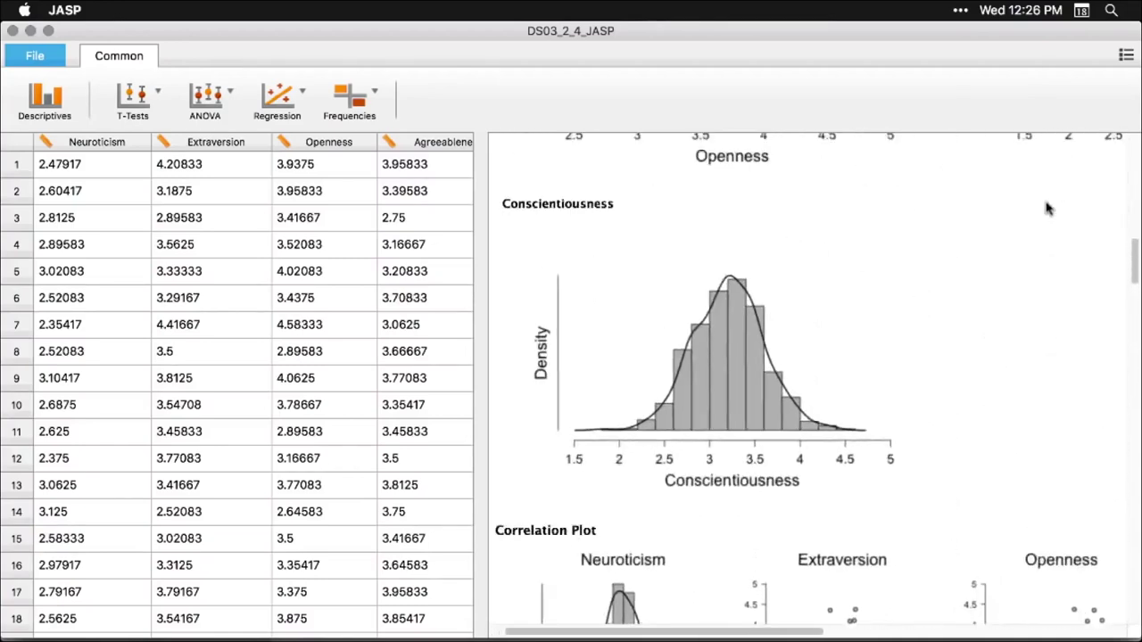
scroll(1048, 208, "up", 6)
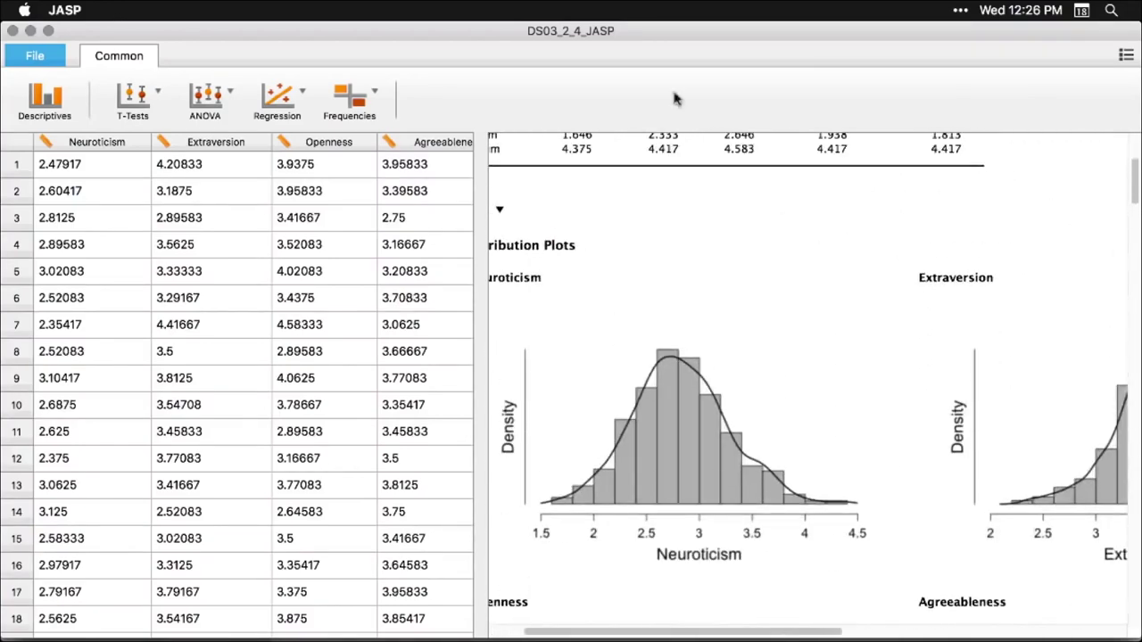
In Chrome, examine the OSF page of DS03_2_4_JASP.jasp, including its web address, descriptives, distribution plots and correlation plot
left_click(29, 62)
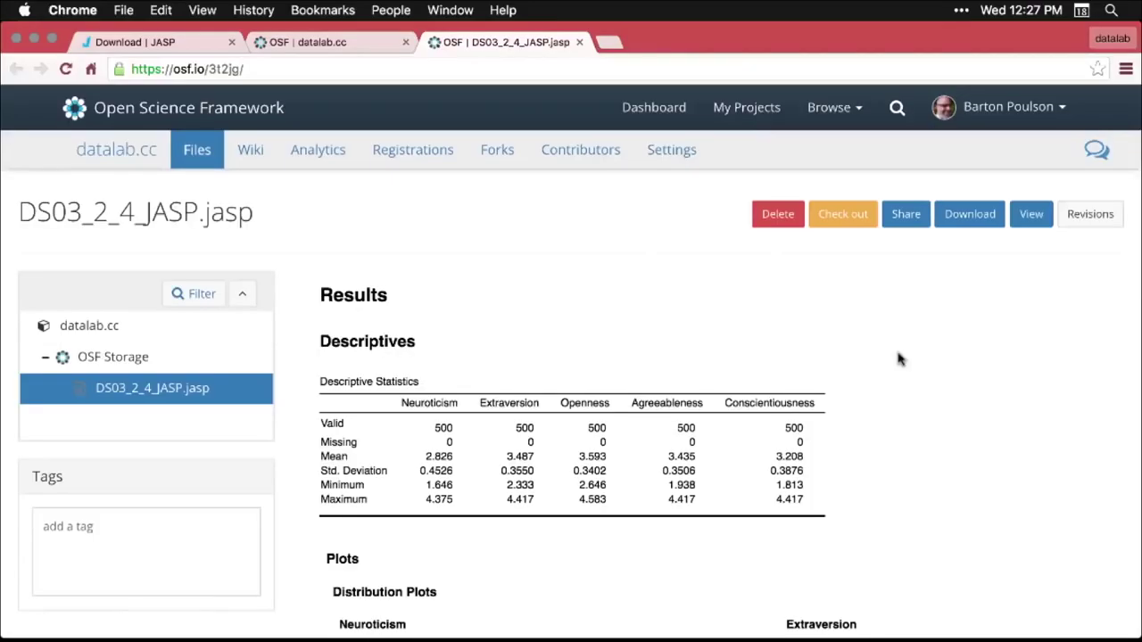
left_click(443, 70)
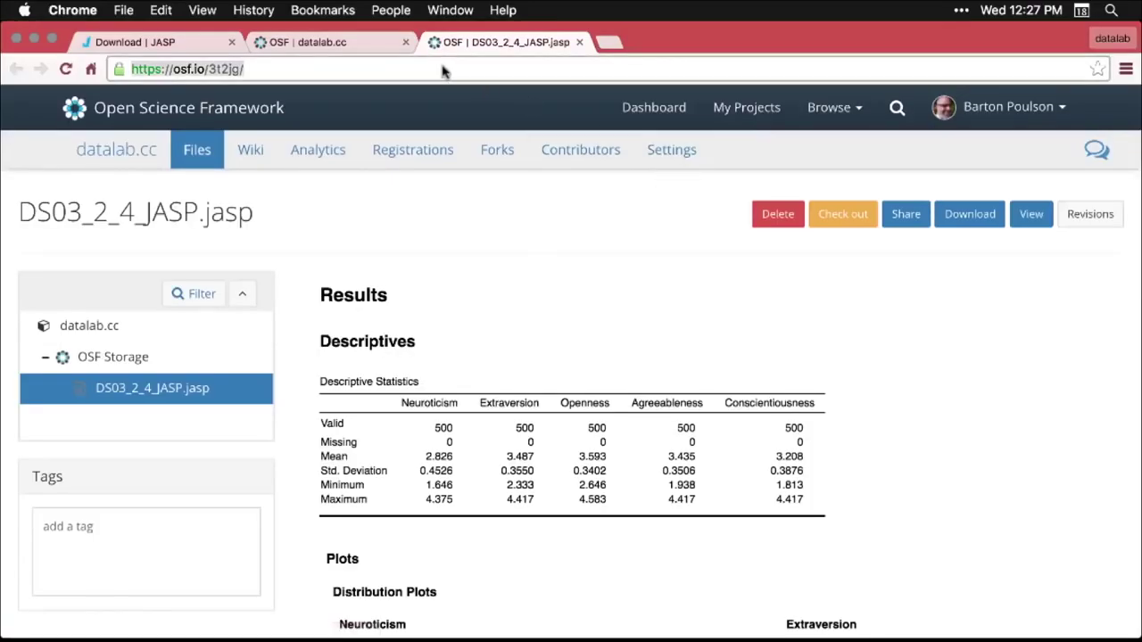
left_click(975, 381)
scroll(975, 381, "down", 1)
scroll(974, 381, "down", 3)
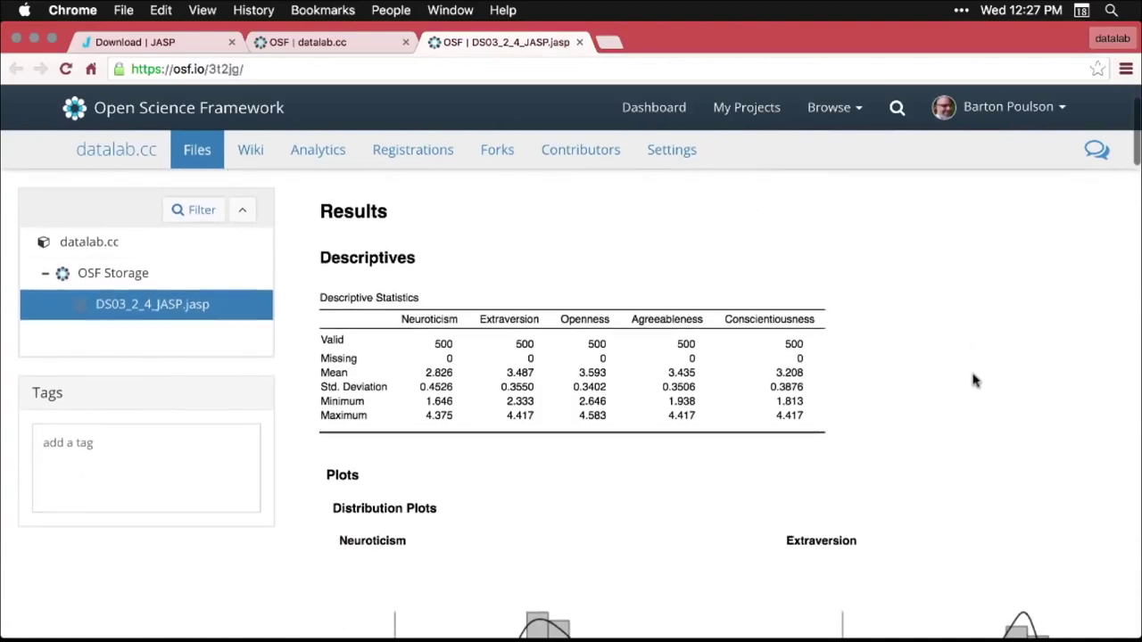
scroll(974, 381, "down", 10)
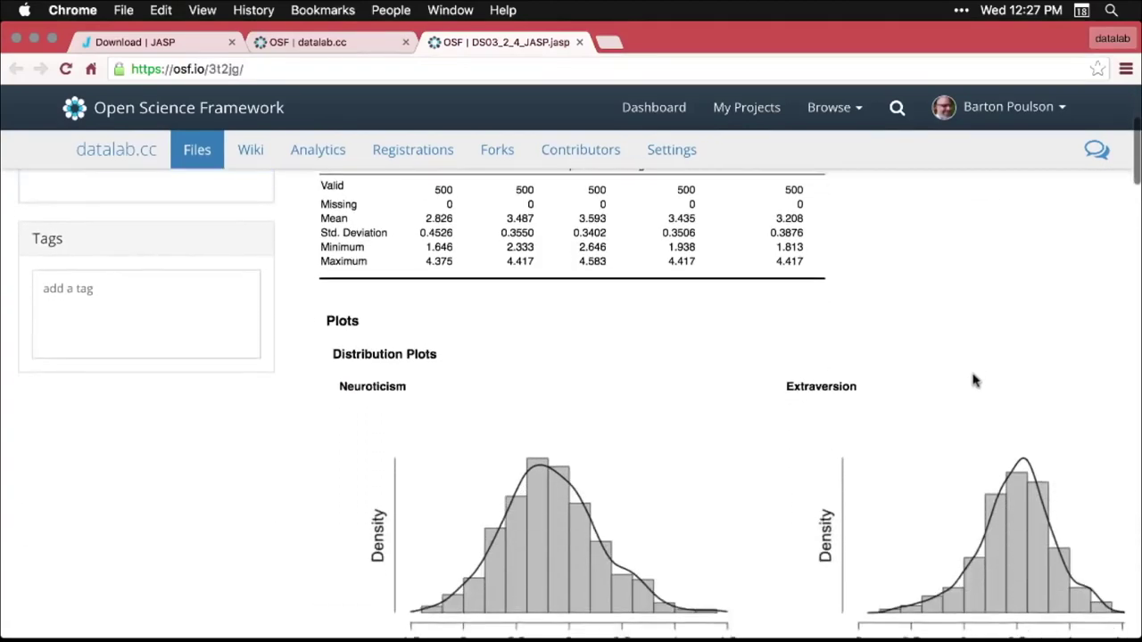
scroll(974, 381, "down", 11)
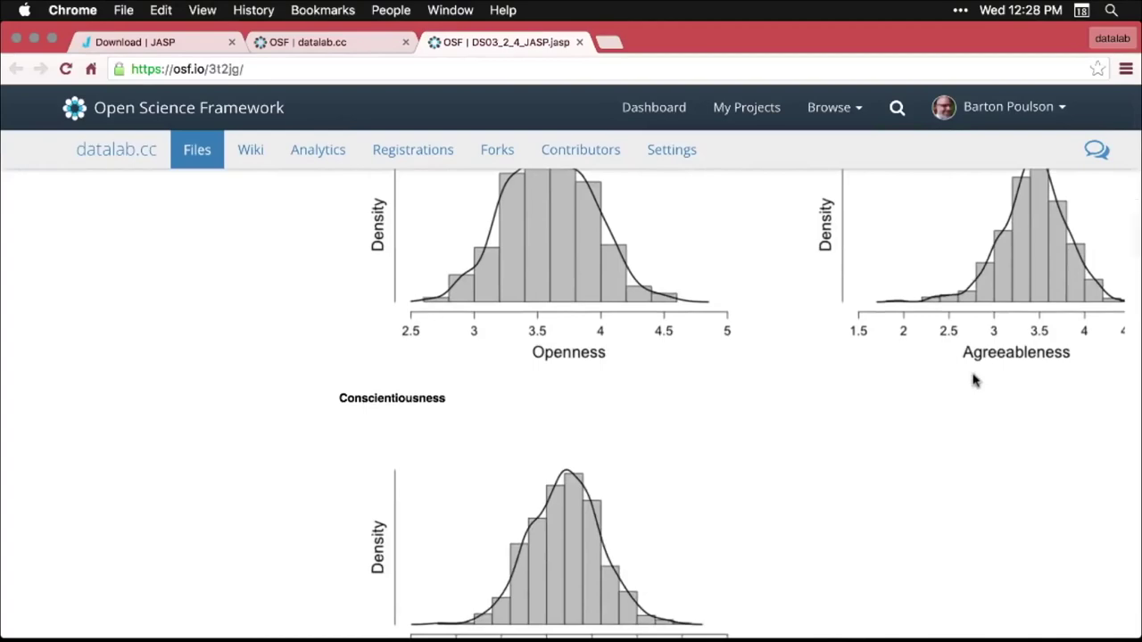
scroll(974, 381, "down", 17)
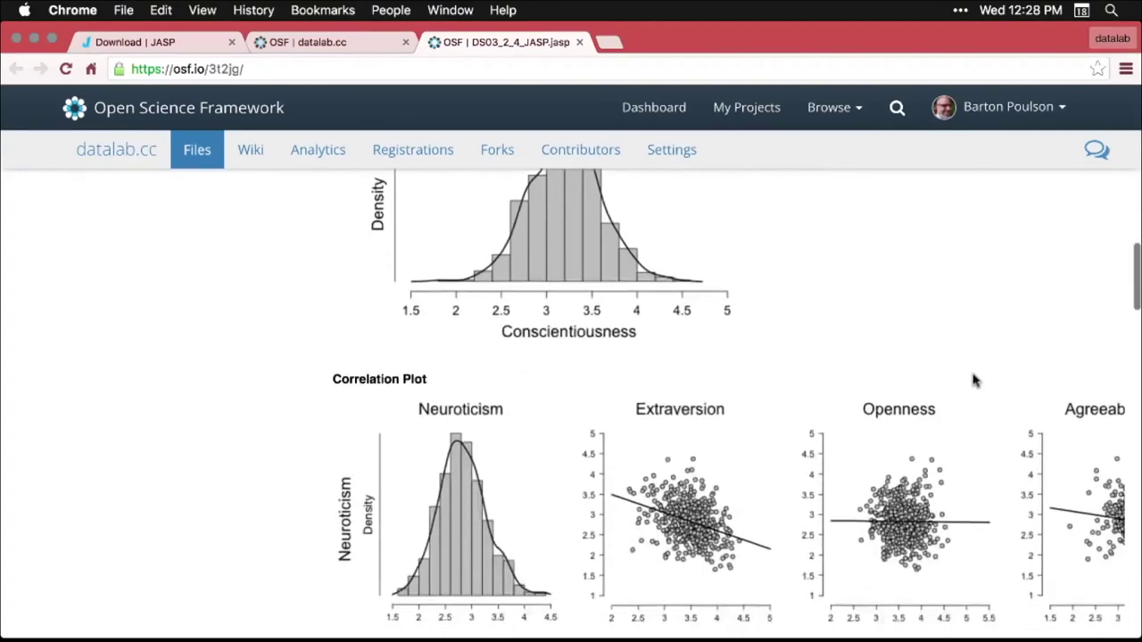
scroll(975, 381, "down", 9)
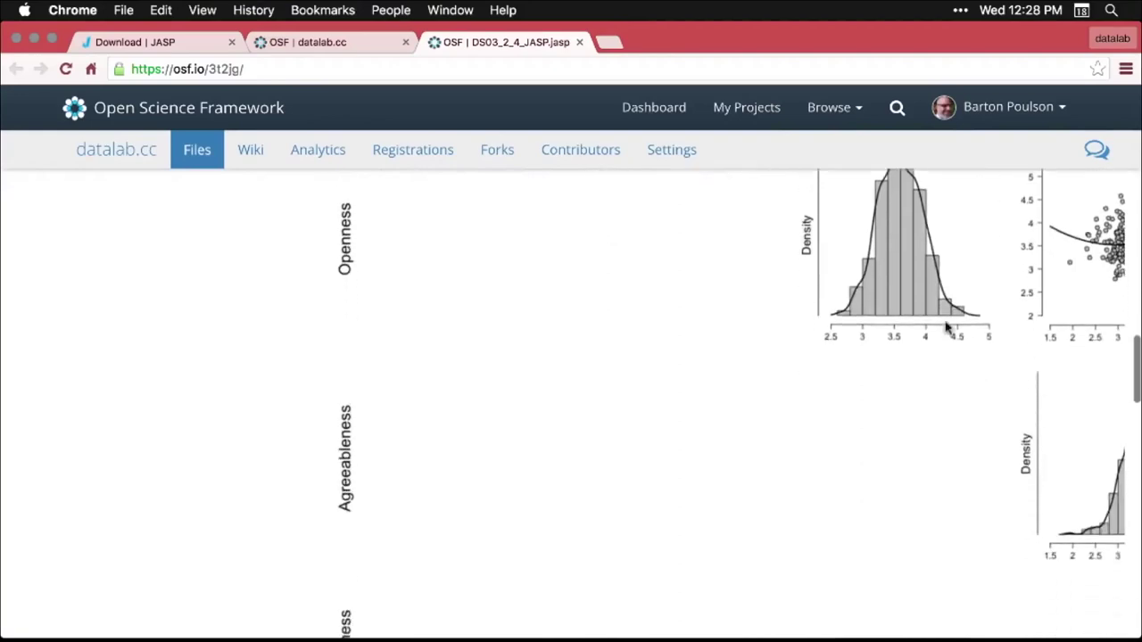
scroll(948, 319, "up", 20)
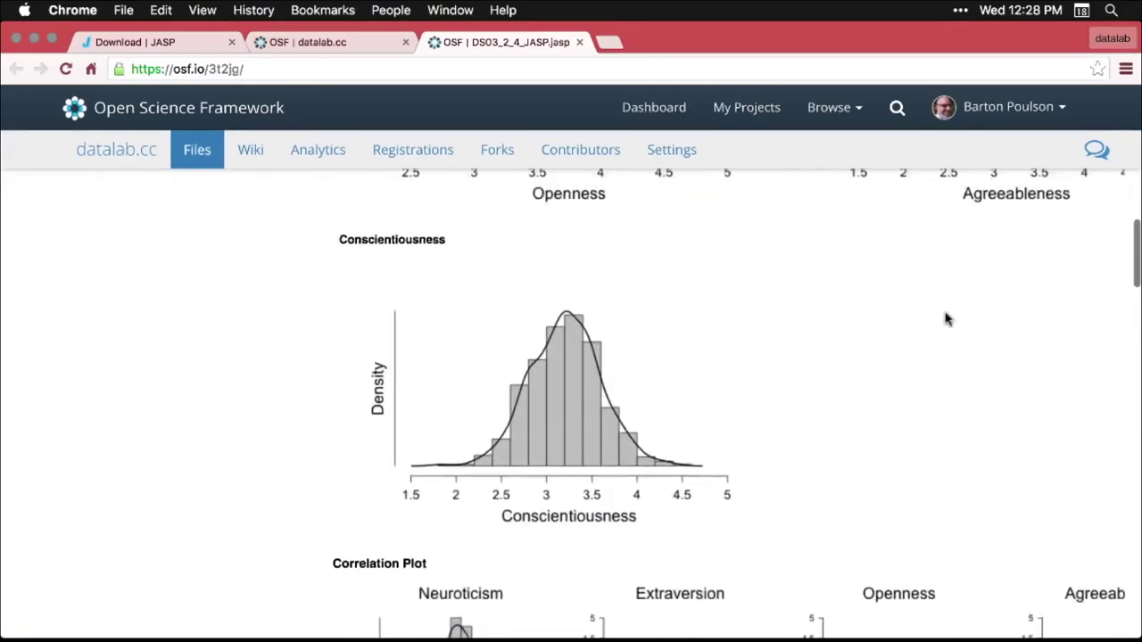
scroll(947, 319, "up", 5)
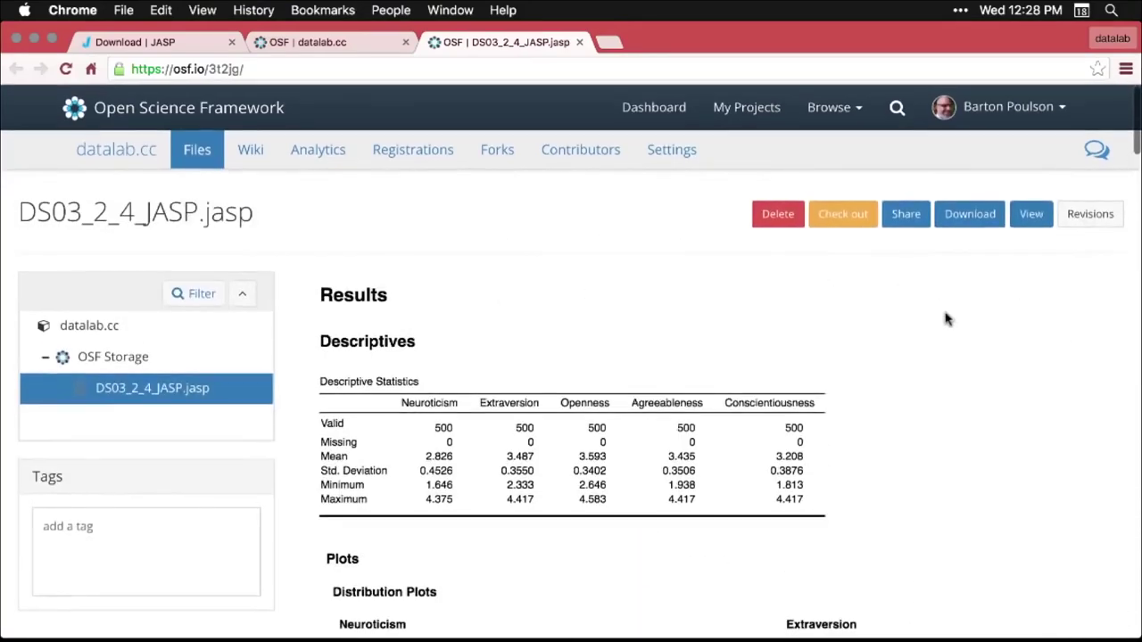